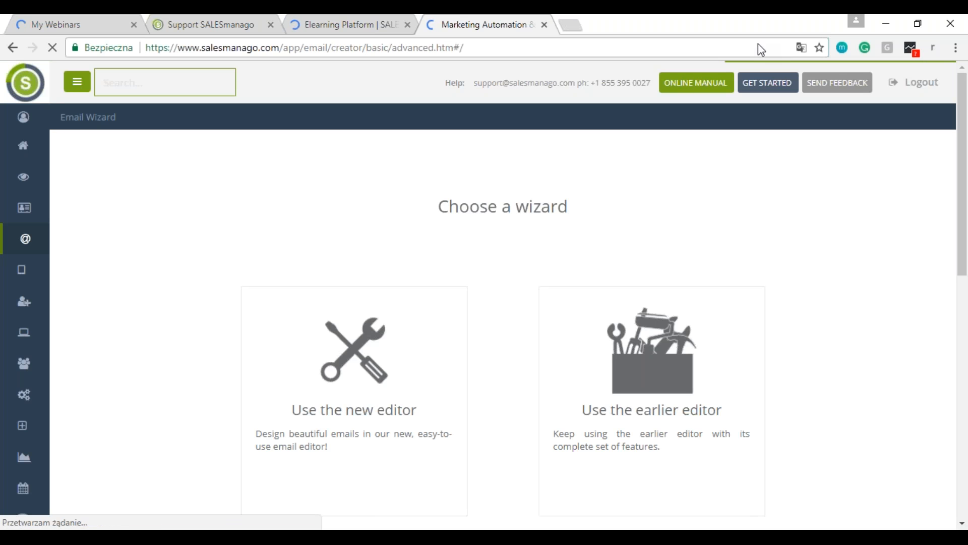
# Step: Start an email in the new editor, try Layout 1:2:1, and settle on the Your own layout
pyautogui.scroll(-1, 621, 242)
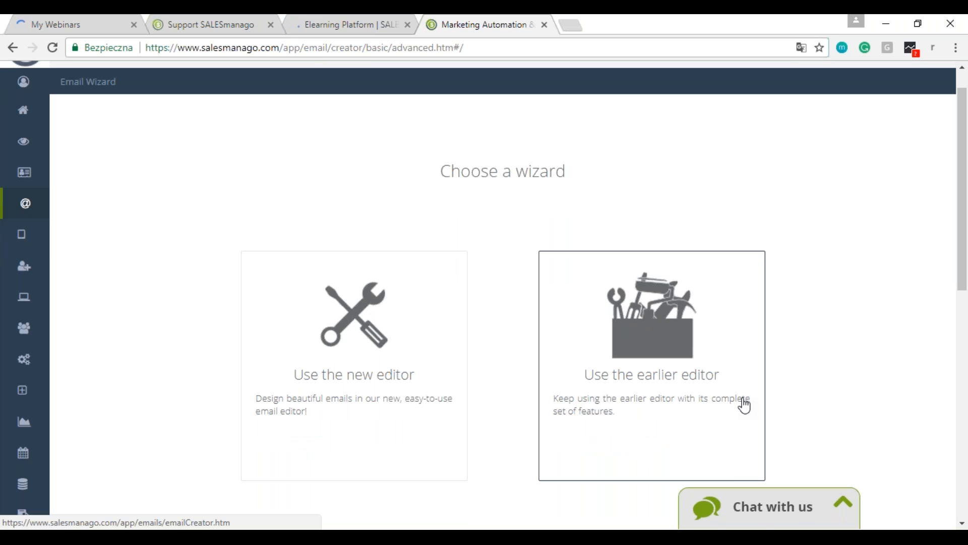
pyautogui.click(354, 353)
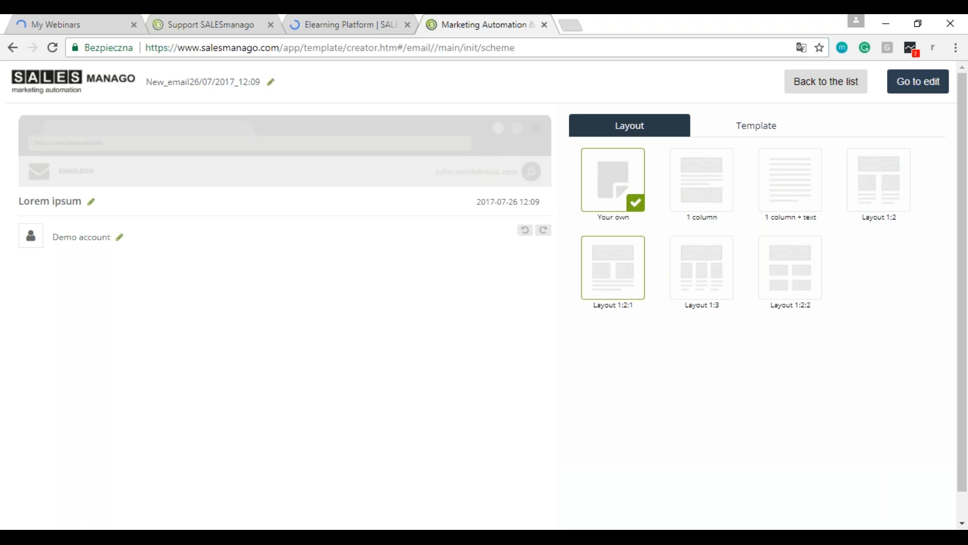
pyautogui.click(613, 268)
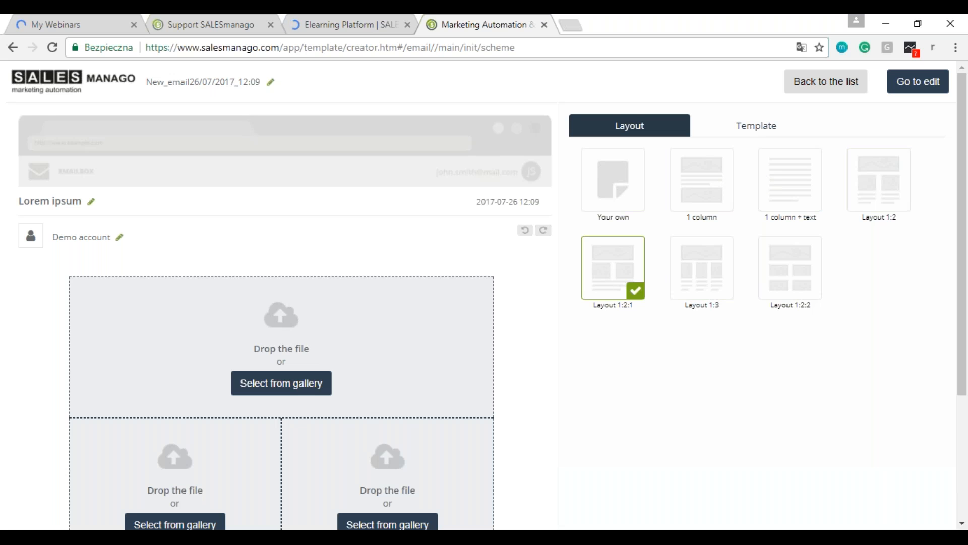
pyautogui.click(613, 180)
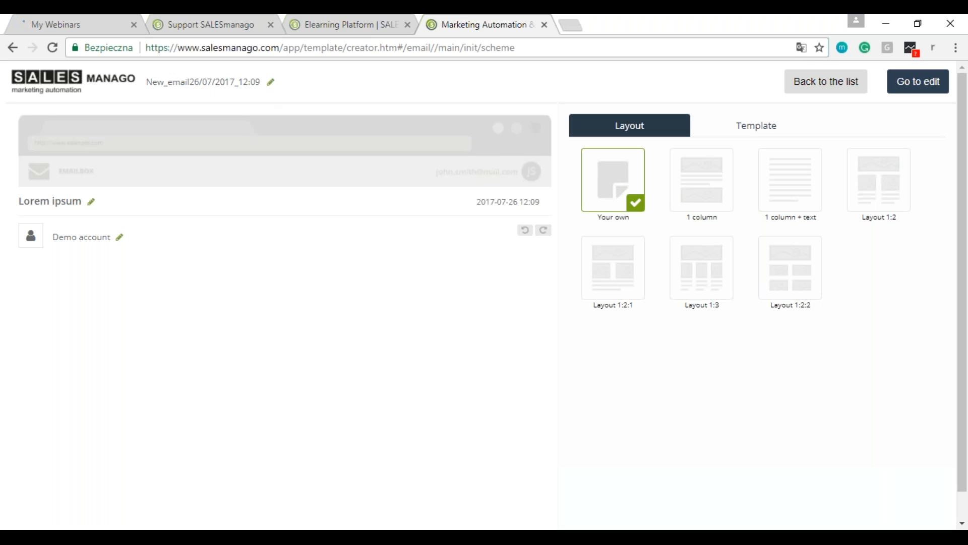
# Step: Open the email's settings and examine the email name, subject and Send from fields
pyautogui.click(271, 82)
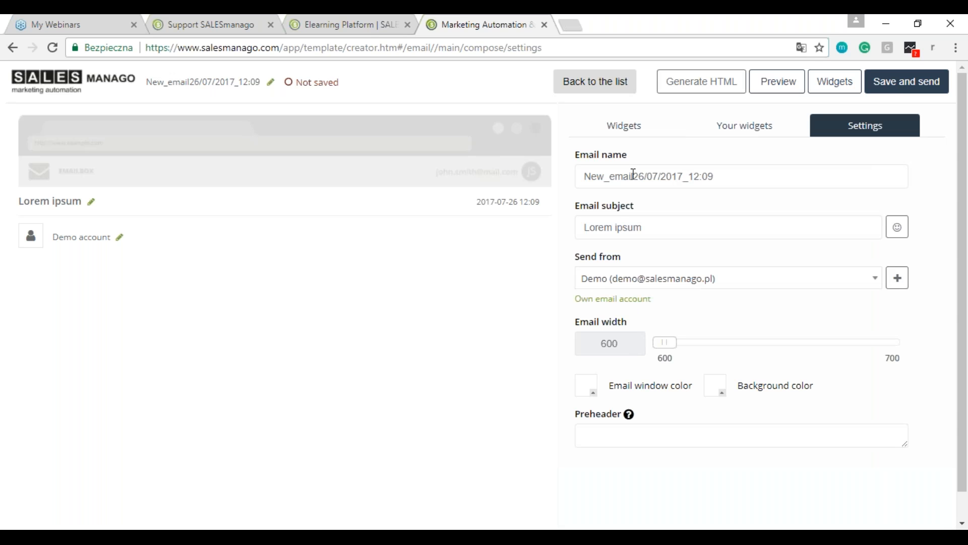
pyautogui.doubleClick(600, 175)
pyautogui.tripleClick(676, 183)
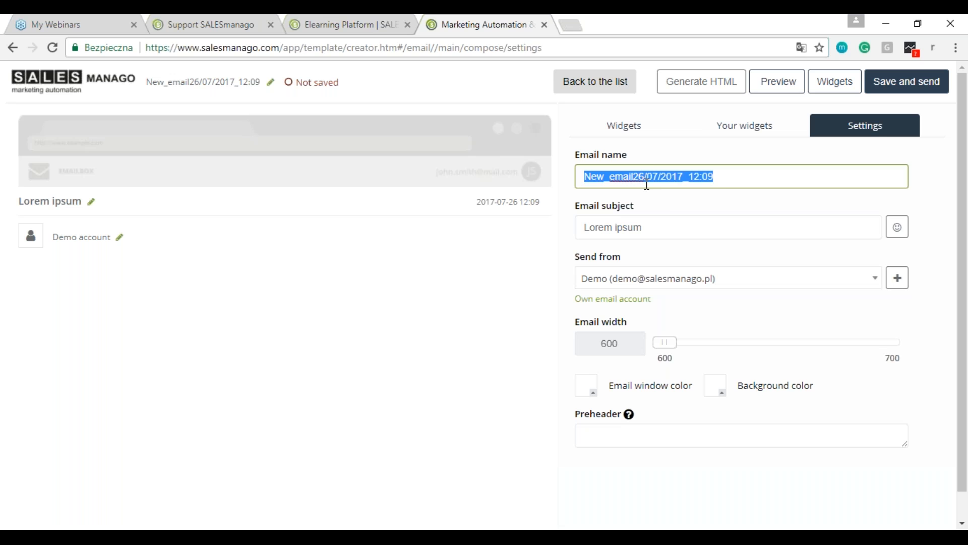
pyautogui.click(662, 220)
pyautogui.hotkey('ctrl', 'a')
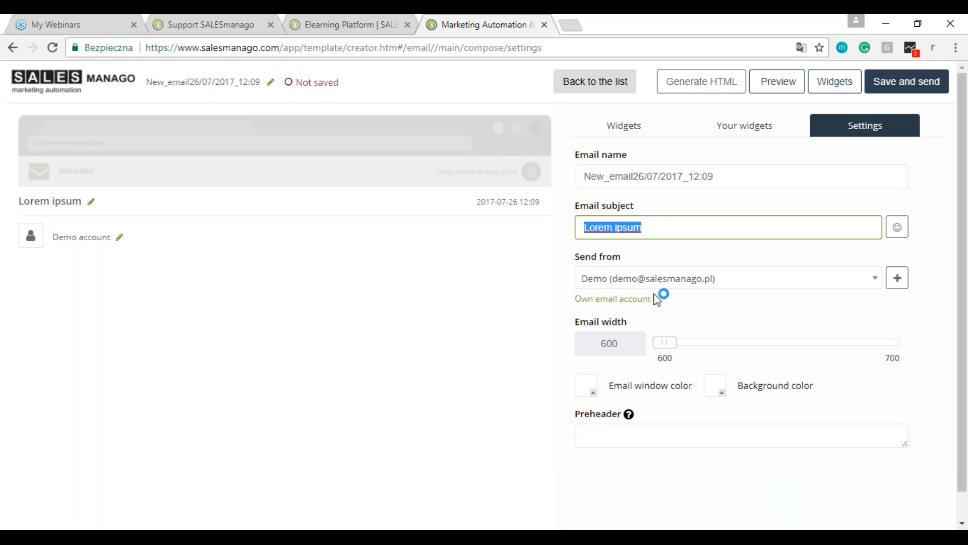
pyautogui.click(678, 278)
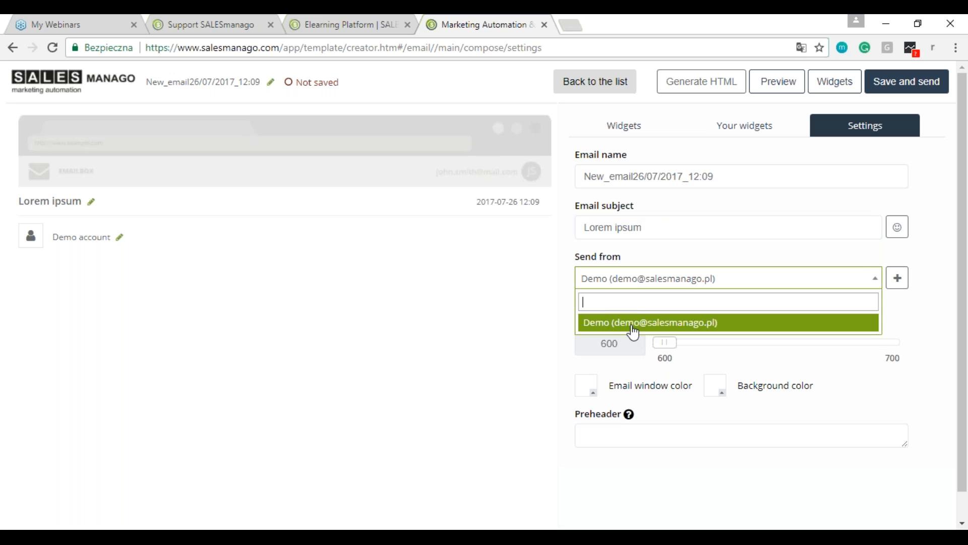
pyautogui.click(898, 279)
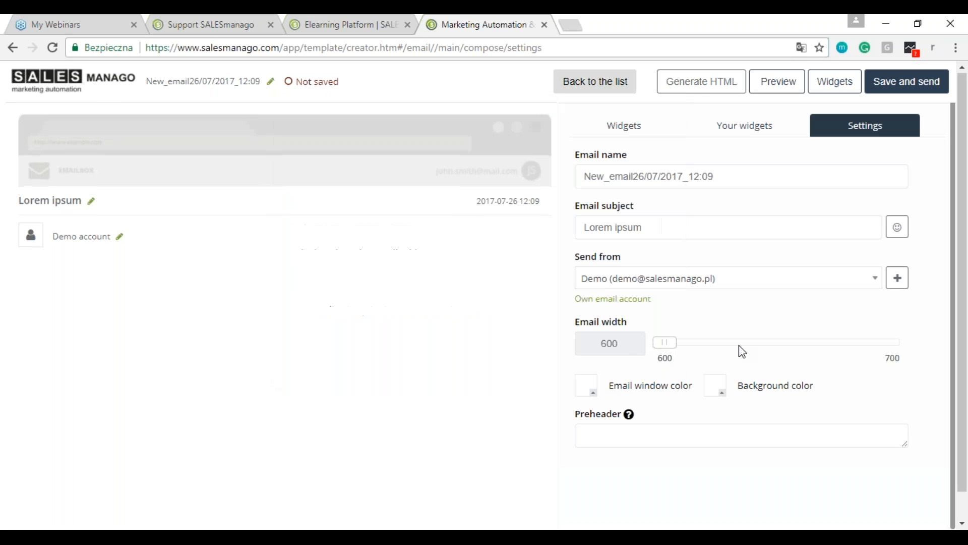
# Step: Try email widths of 700 and 630, and return the width to 600
pyautogui.scroll(-1, 739, 346)
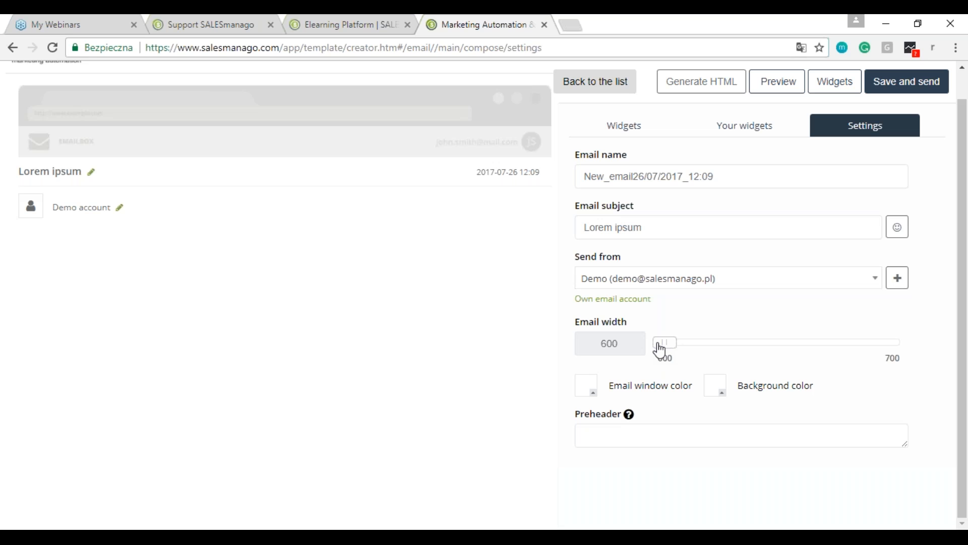
pyautogui.moveTo(666, 346); pyautogui.dragTo(916, 341)
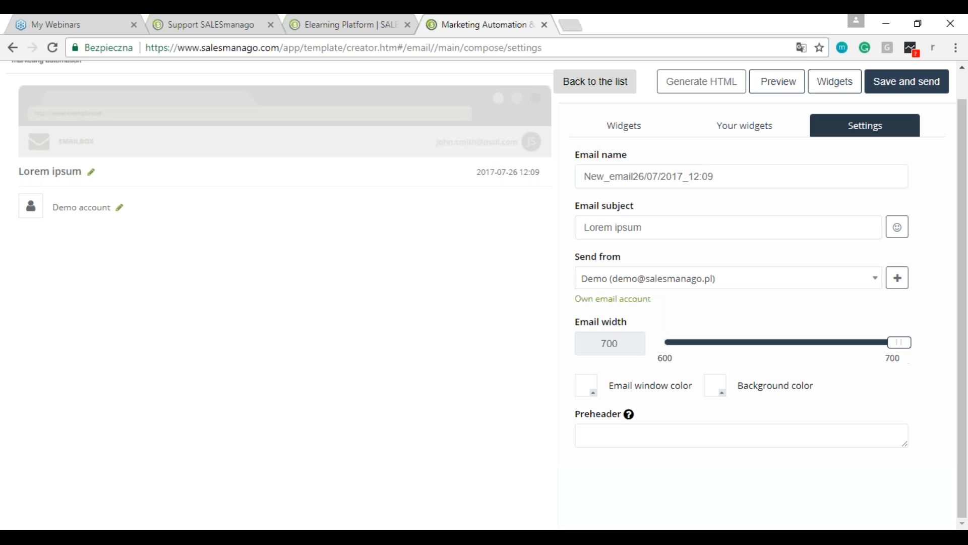
pyautogui.moveTo(899, 342); pyautogui.dragTo(663, 337)
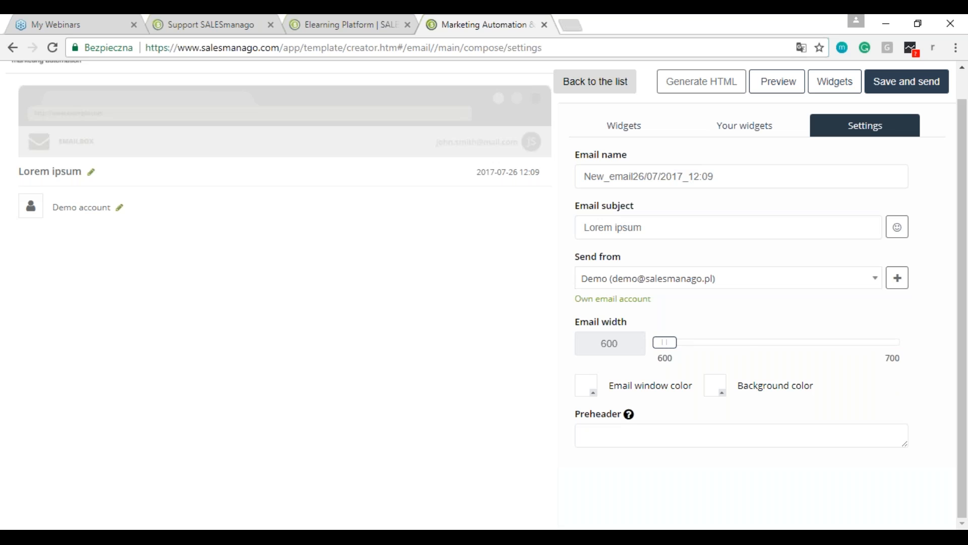
pyautogui.moveTo(665, 343); pyautogui.dragTo(761, 358)
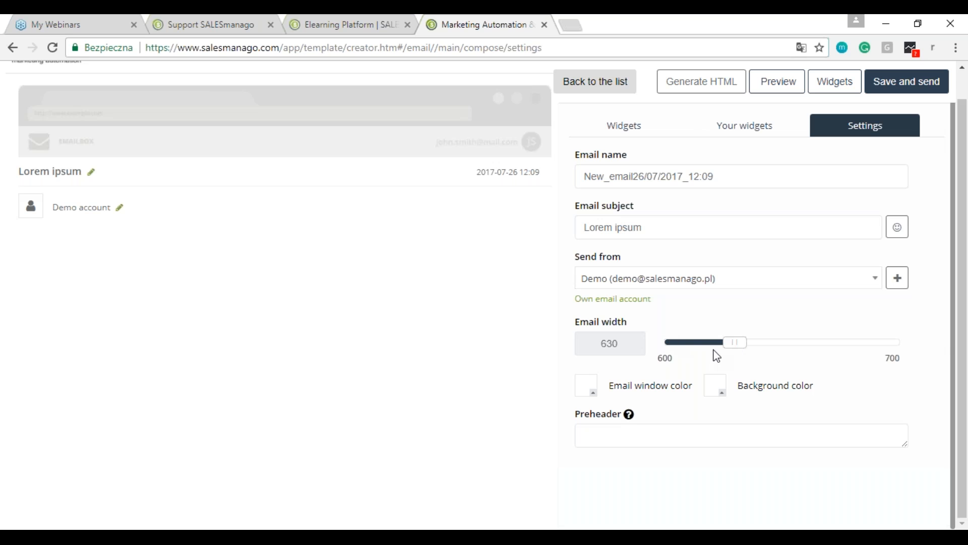
pyautogui.moveTo(741, 350); pyautogui.dragTo(666, 350)
# Step: Set the email's background color to #ddcfcf
pyautogui.click(715, 385)
pyautogui.click(714, 413)
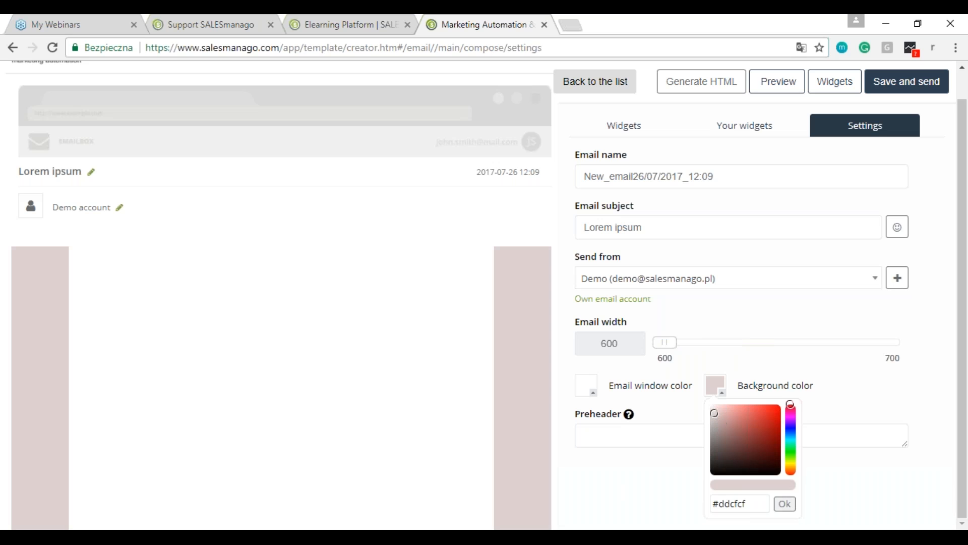
pyautogui.click(785, 504)
# Step: Set the email window color to the near-white shade #fffcfc
pyautogui.click(586, 385)
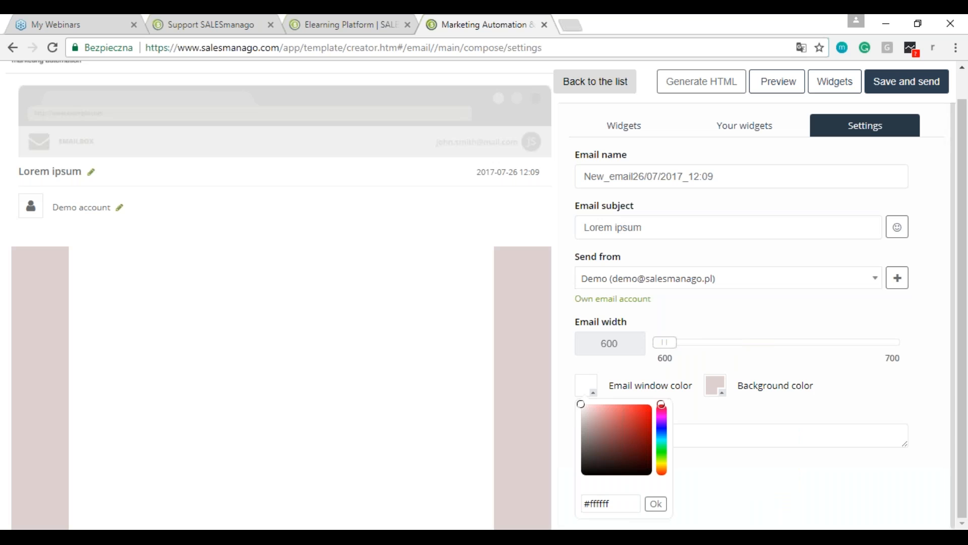
pyautogui.click(586, 411)
pyautogui.click(585, 407)
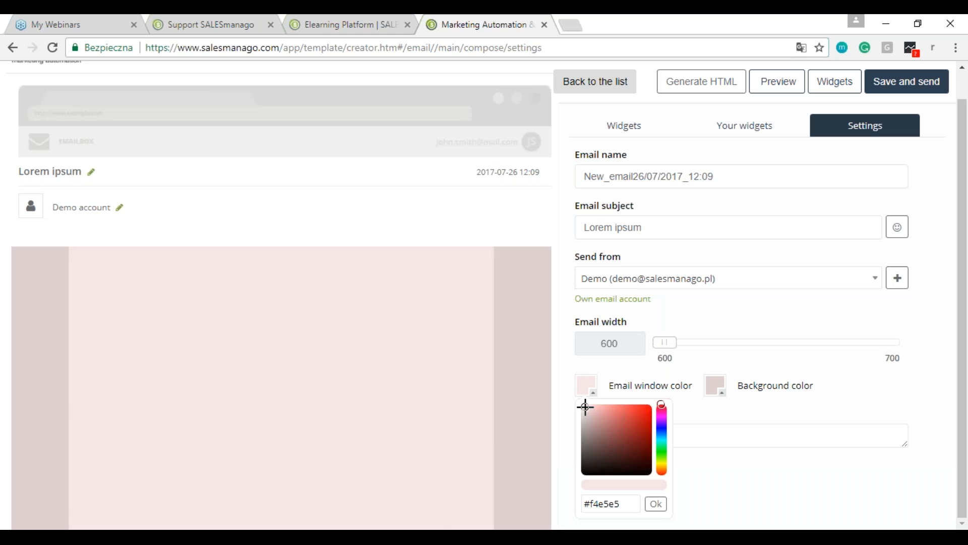
pyautogui.click(584, 408)
pyautogui.click(582, 408)
pyautogui.click(582, 403)
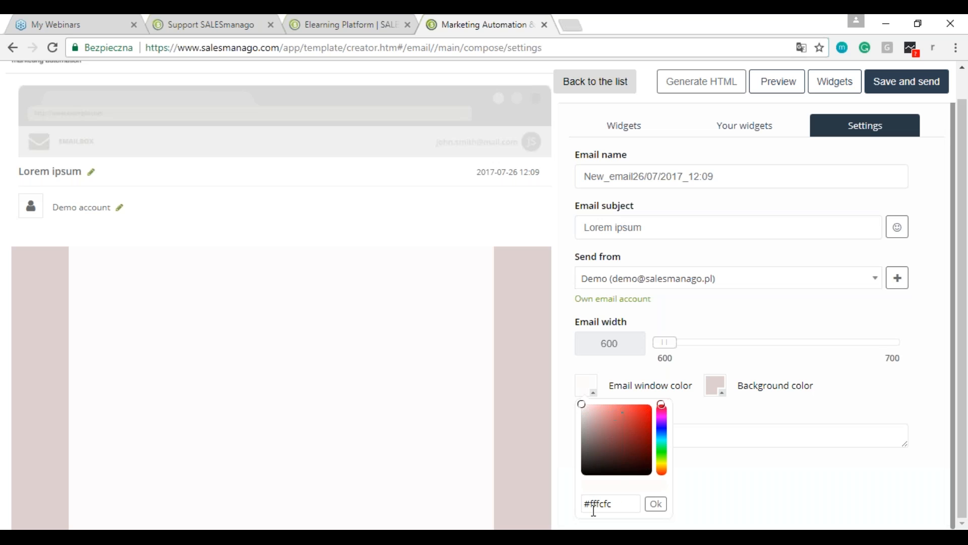
pyautogui.tripleClick(617, 503)
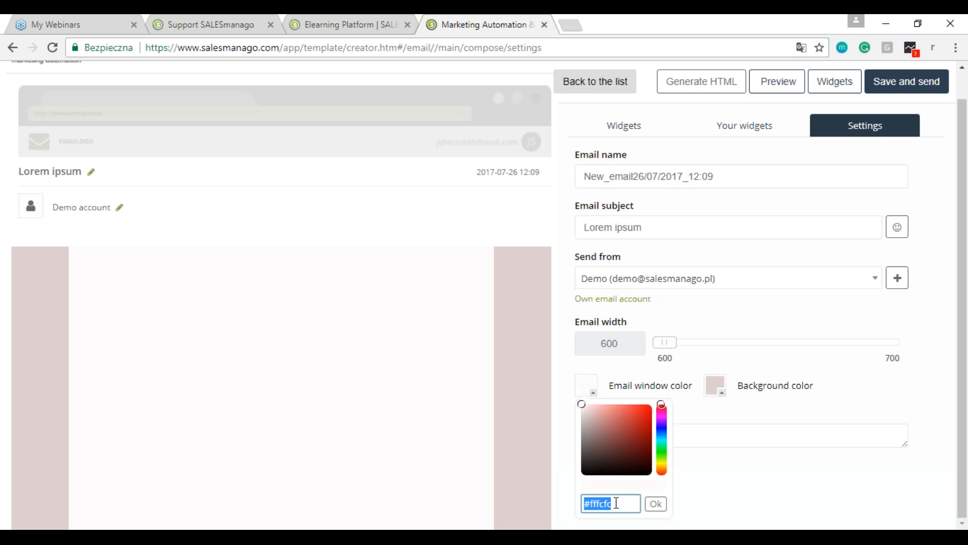
pyautogui.click(616, 504)
pyautogui.tripleClick(616, 503)
pyautogui.click(625, 502)
pyautogui.click(655, 505)
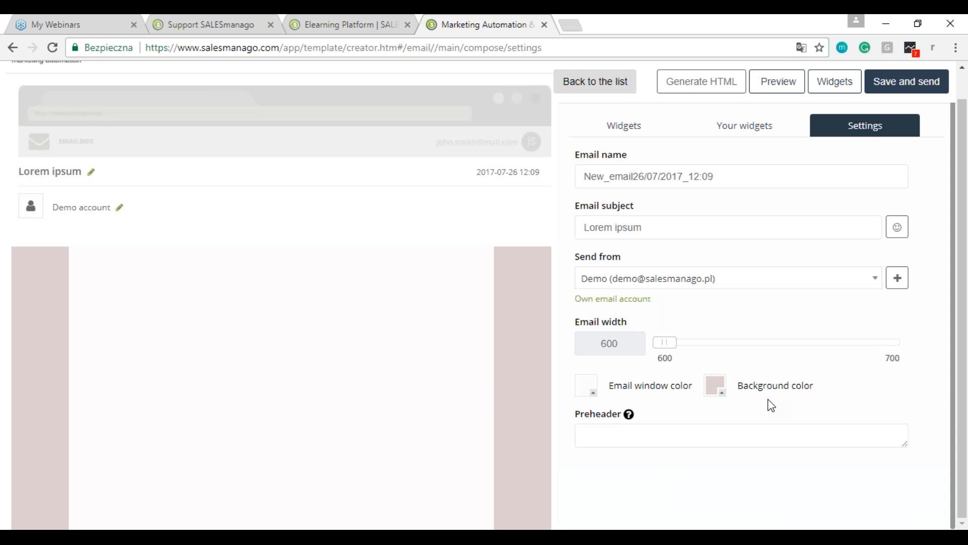
# Step: Add an Image widget to the email body and fill it with file_name_5.jpg from the gallery
pyautogui.click(656, 435)
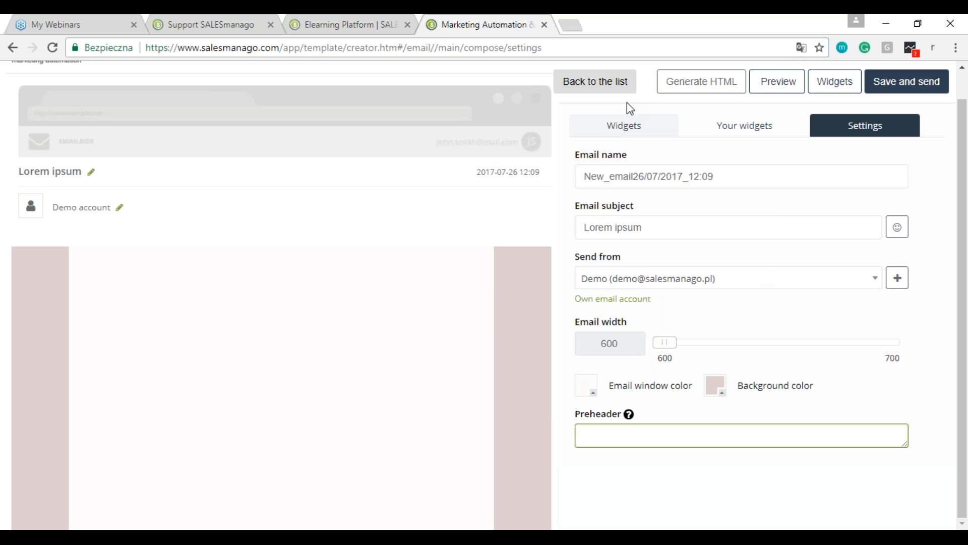
pyautogui.click(630, 130)
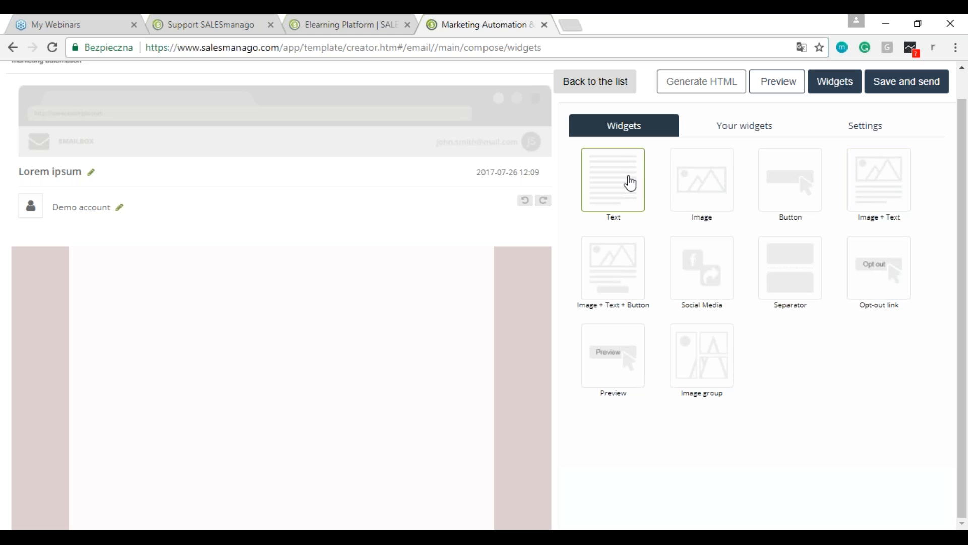
pyautogui.moveTo(681, 188); pyautogui.dragTo(323, 328)
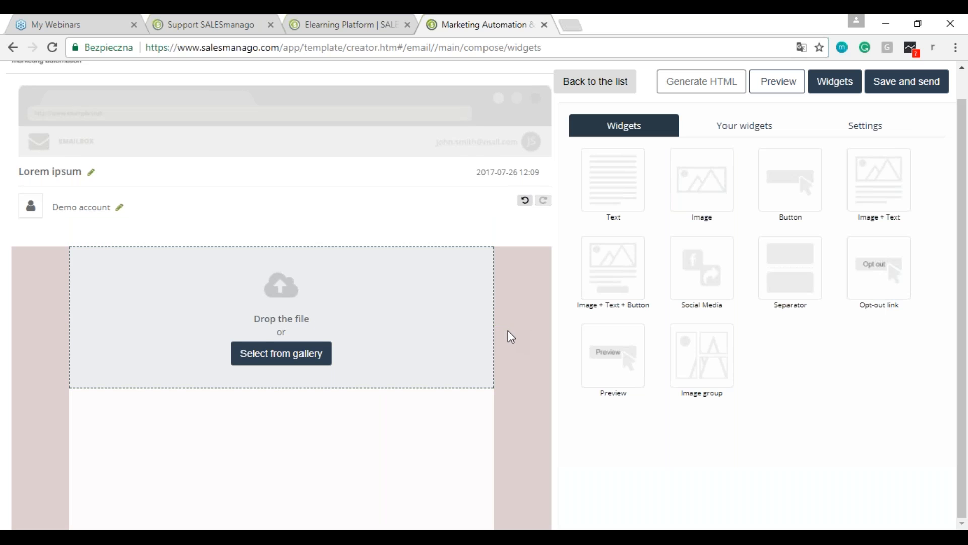
pyautogui.click(282, 358)
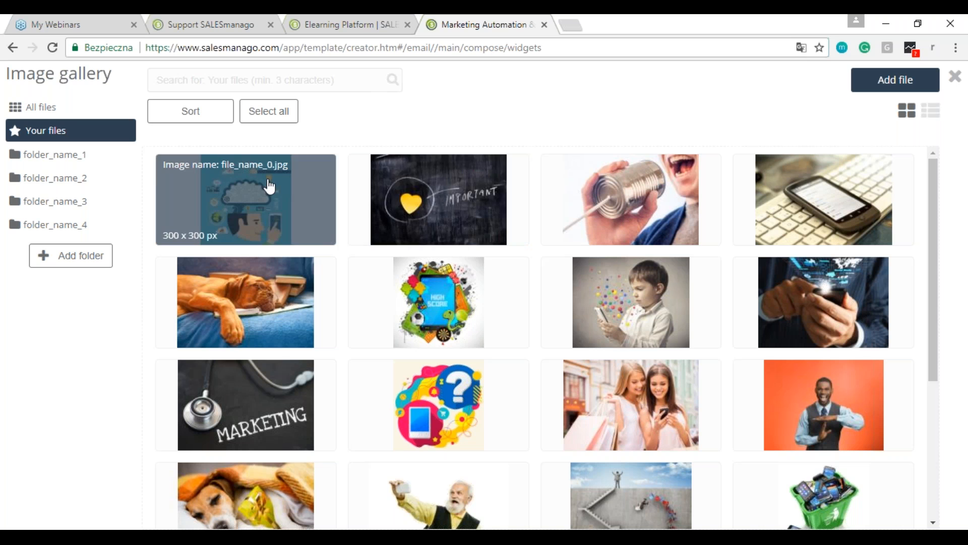
pyautogui.click(390, 320)
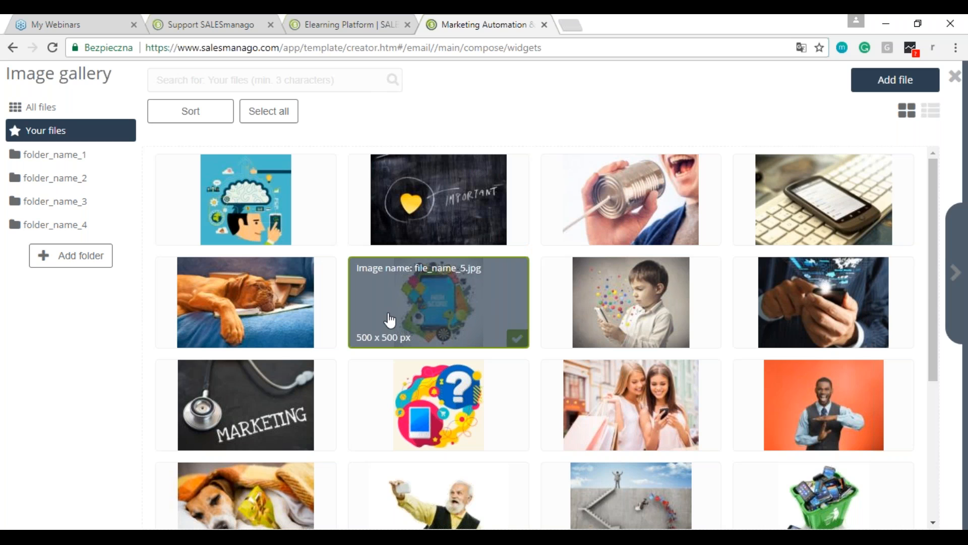
pyautogui.click(887, 220)
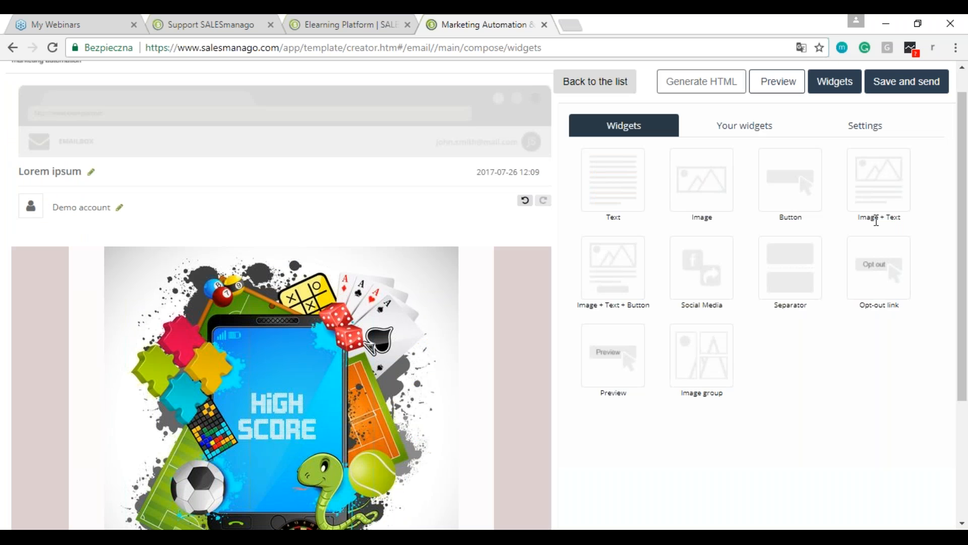
# Step: Open the image widget for editing and examine its image URL and alternate text fields
pyautogui.scroll(-1, 531, 328)
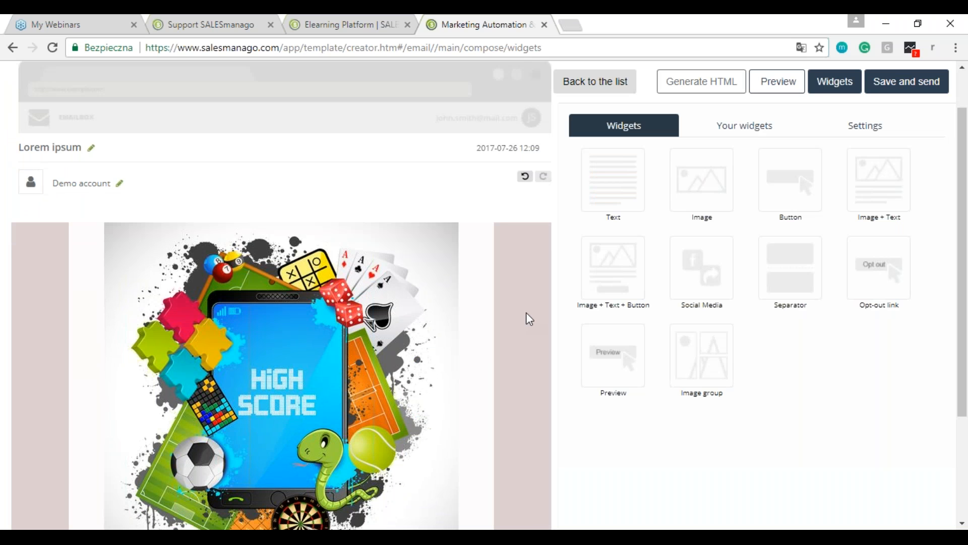
pyautogui.scroll(-3, 526, 313)
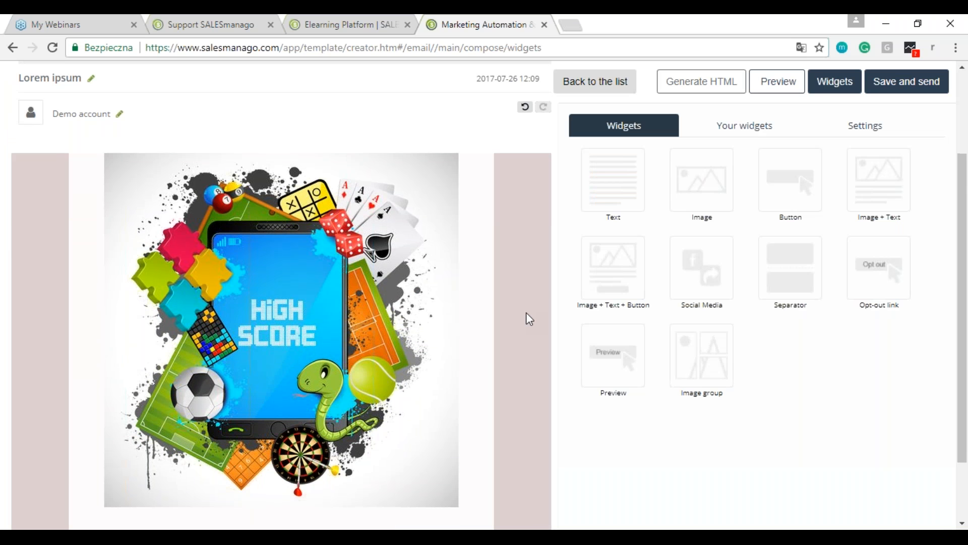
pyautogui.scroll(-3, 526, 313)
pyautogui.scroll(2, 525, 313)
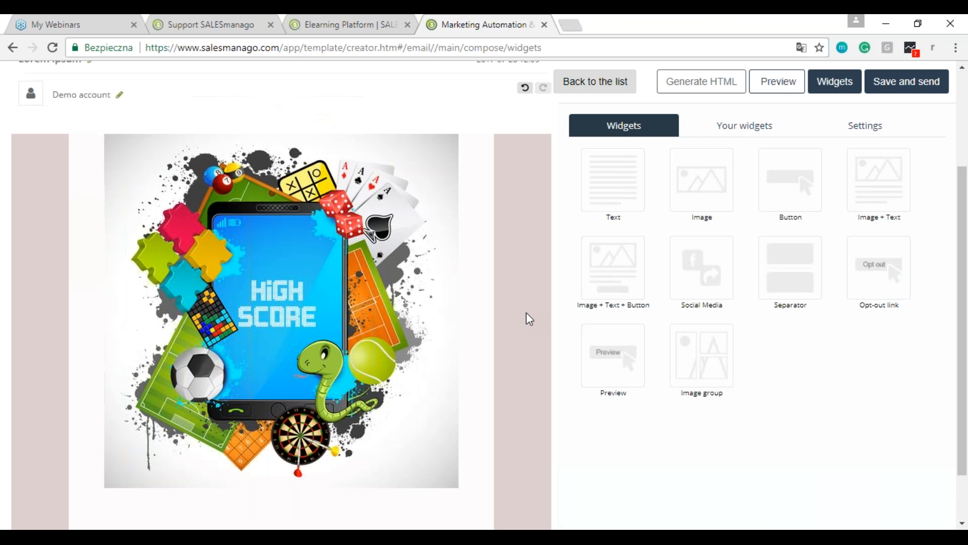
pyautogui.moveTo(460, 313)
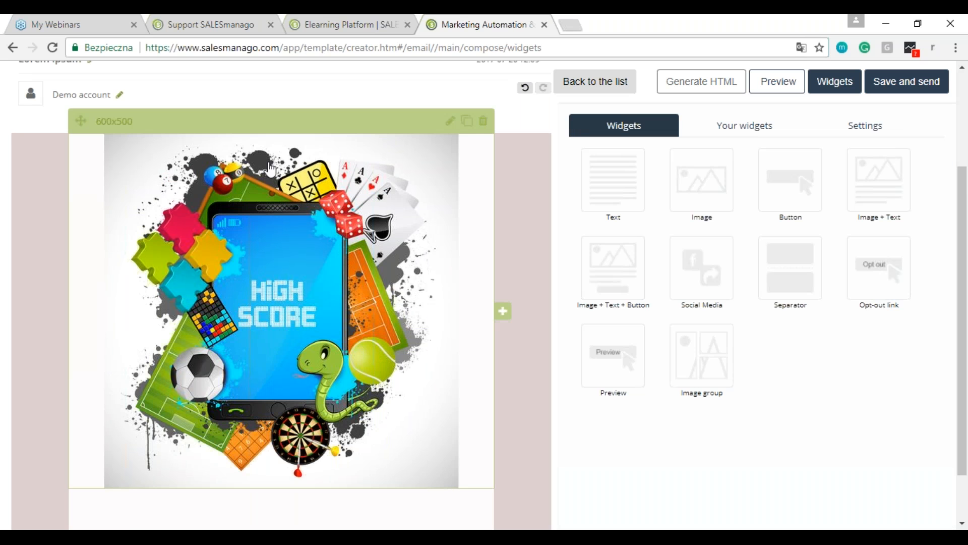
pyautogui.click(451, 126)
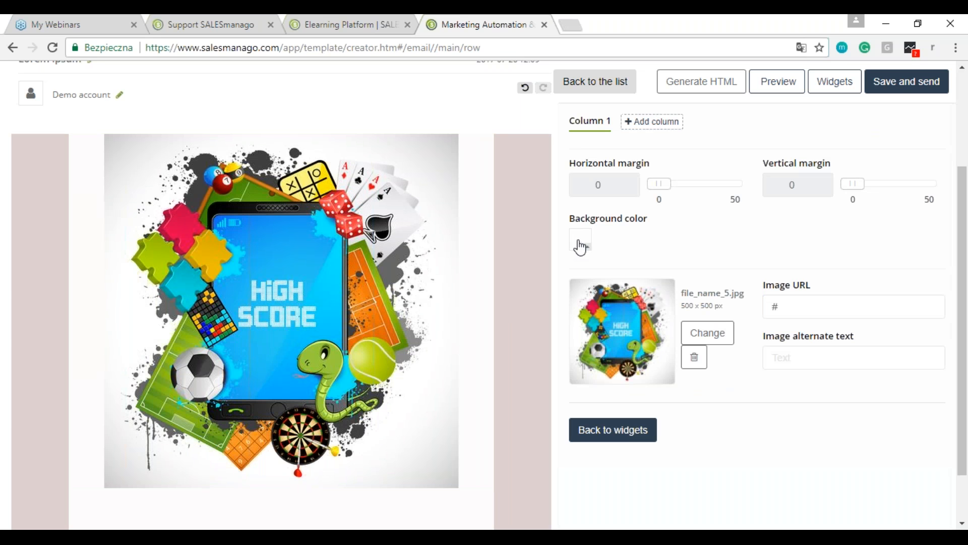
pyautogui.click(834, 313)
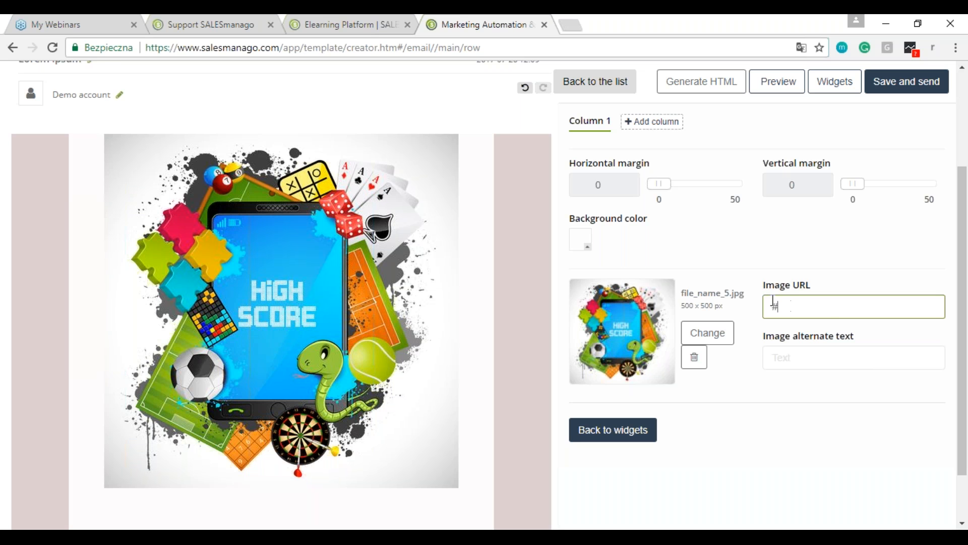
pyautogui.click(803, 358)
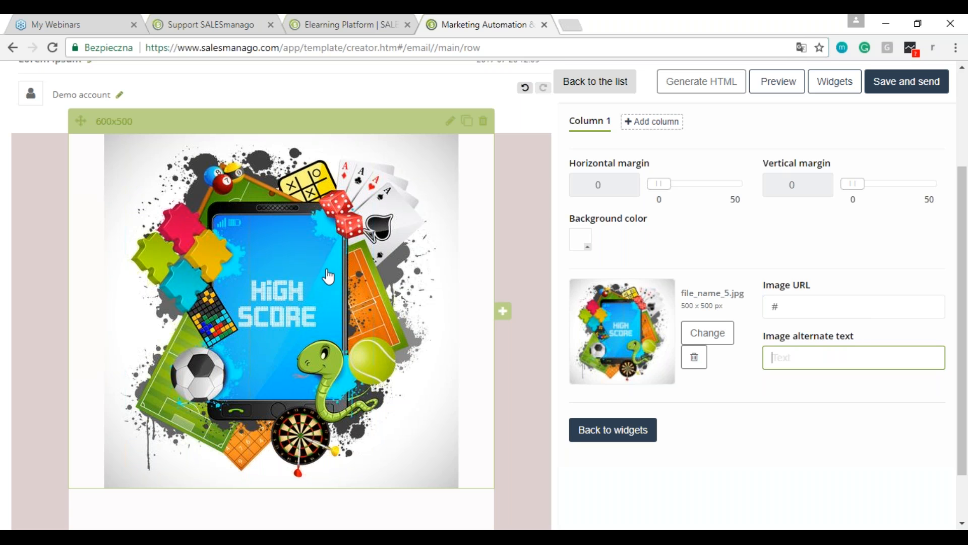
# Step: Add a second and a third column to the image row, and delete the third column
pyautogui.click(652, 121)
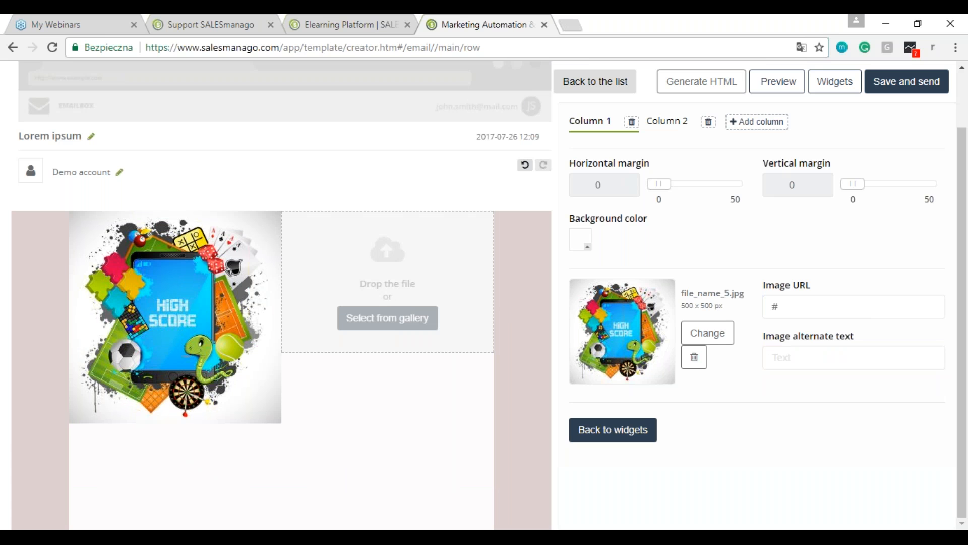
pyautogui.click(735, 125)
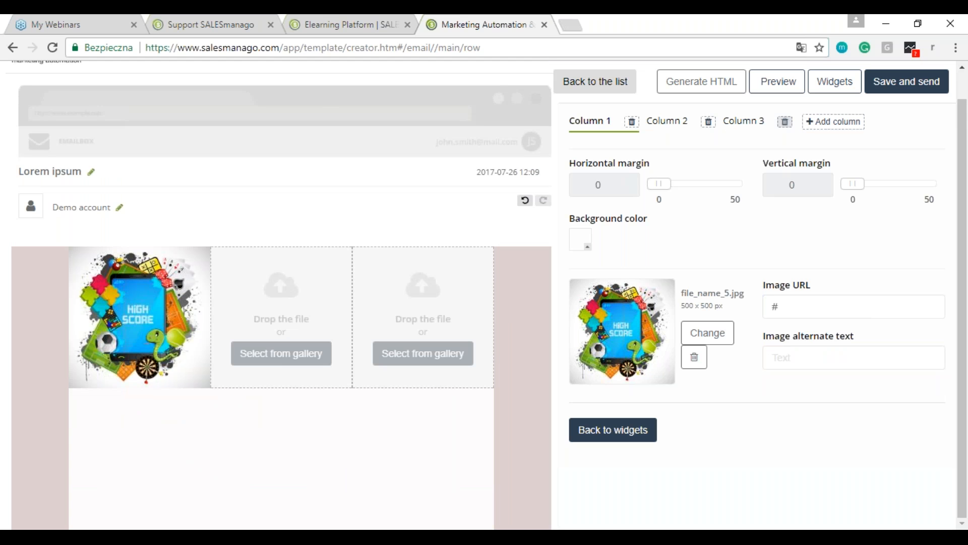
pyautogui.click(785, 121)
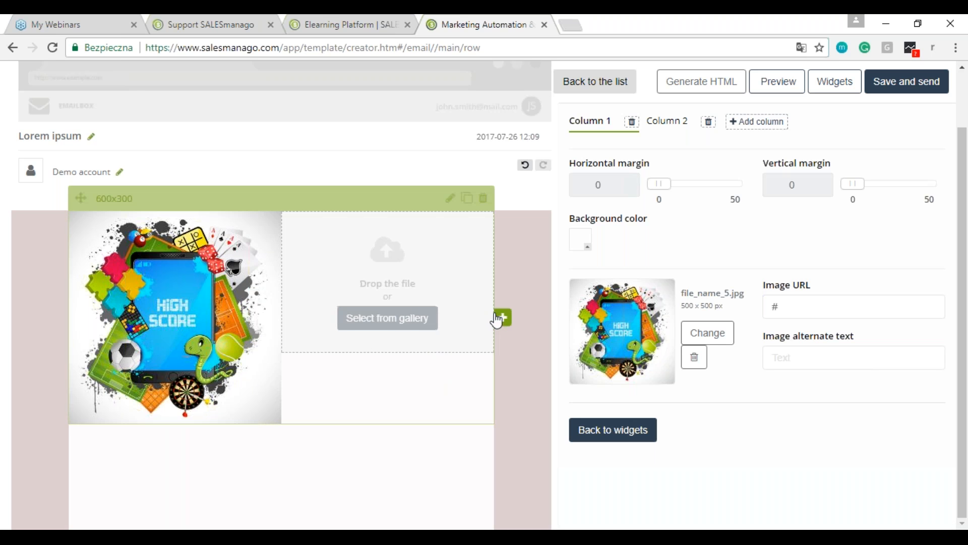
# Step: Fill the empty second column of the image row with file_name_9.jpg from the gallery
pyautogui.click(501, 318)
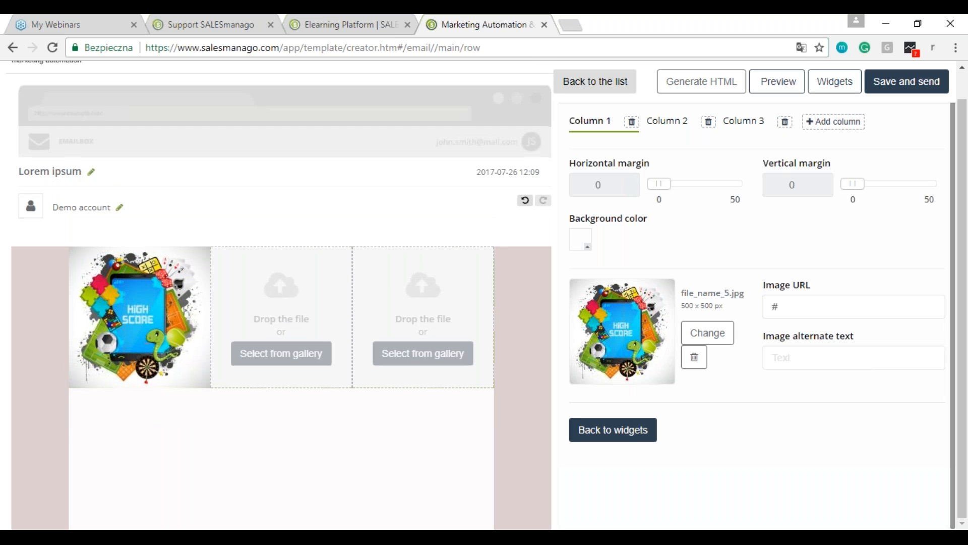
pyautogui.click(785, 123)
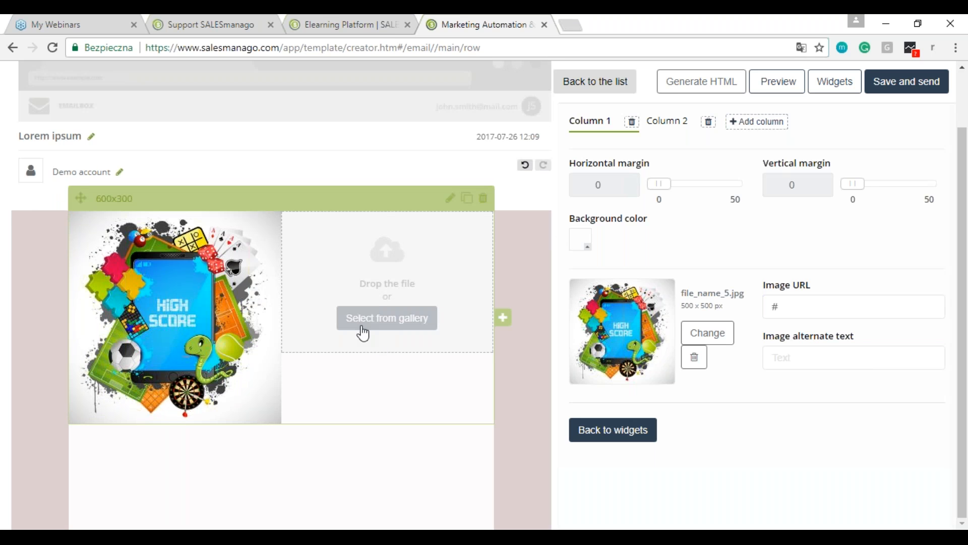
pyautogui.click(390, 318)
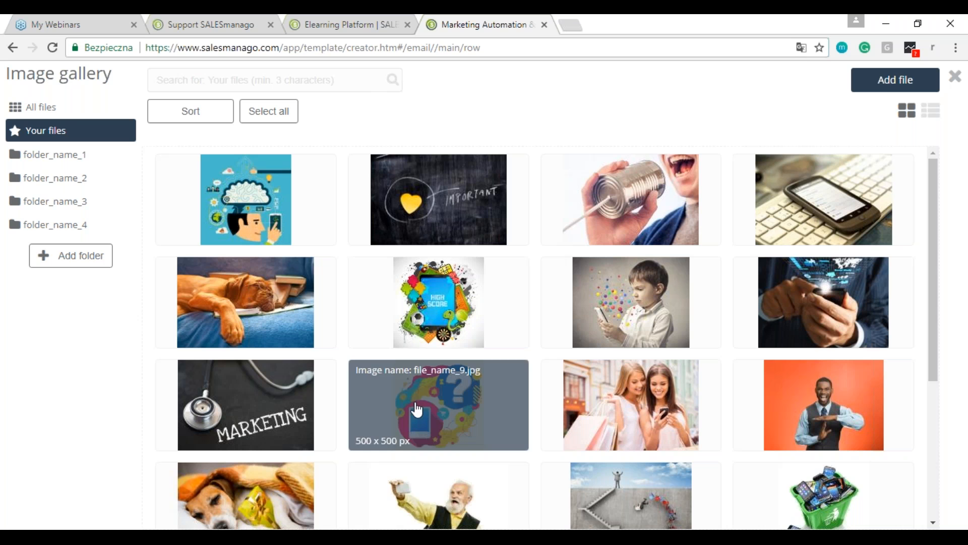
pyautogui.click(469, 409)
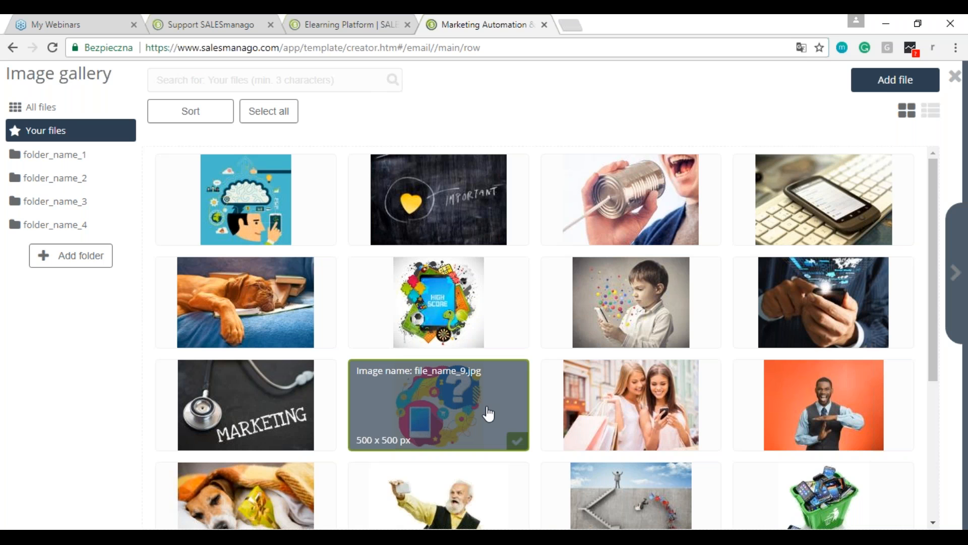
pyautogui.click(873, 214)
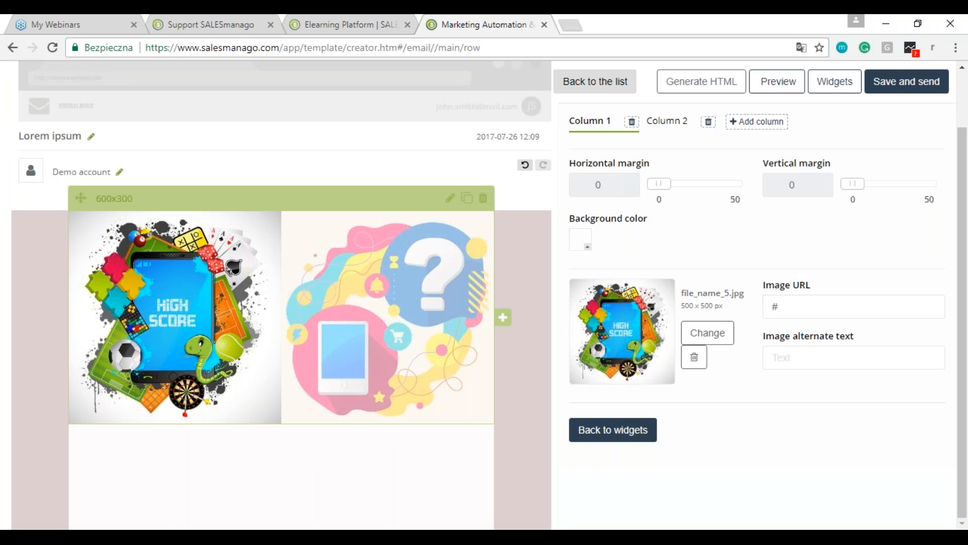
# Step: Examine the image URL setting of the second column's image and return to the widget list
pyautogui.click(668, 120)
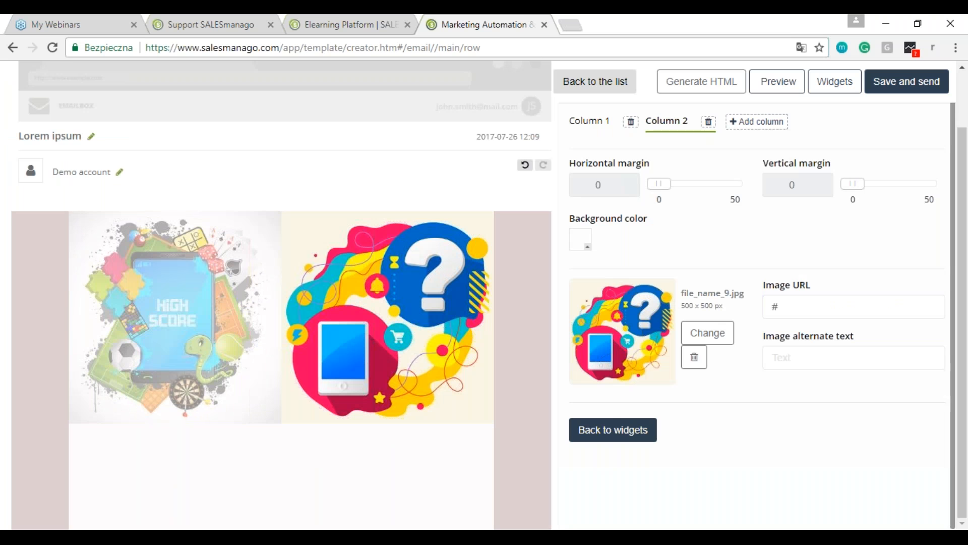
pyautogui.click(818, 312)
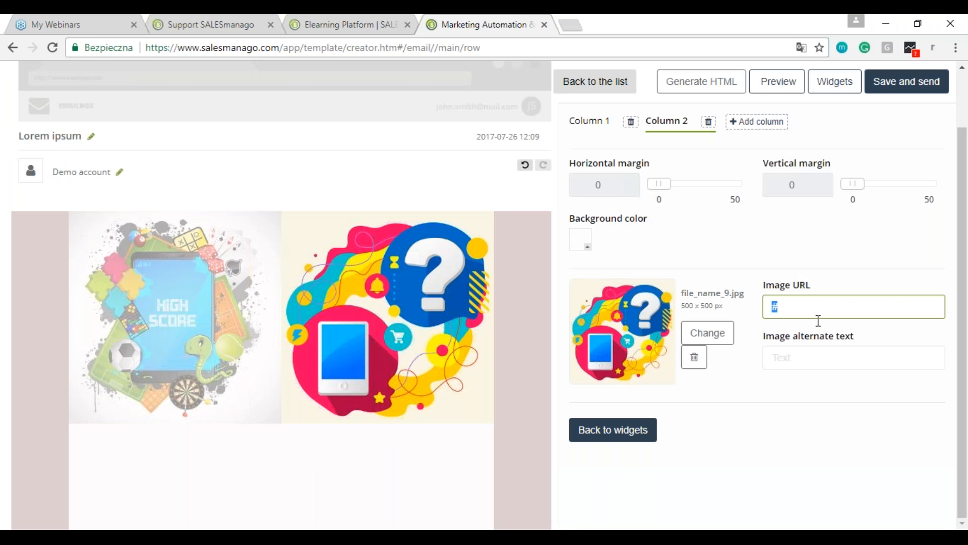
pyautogui.click(639, 431)
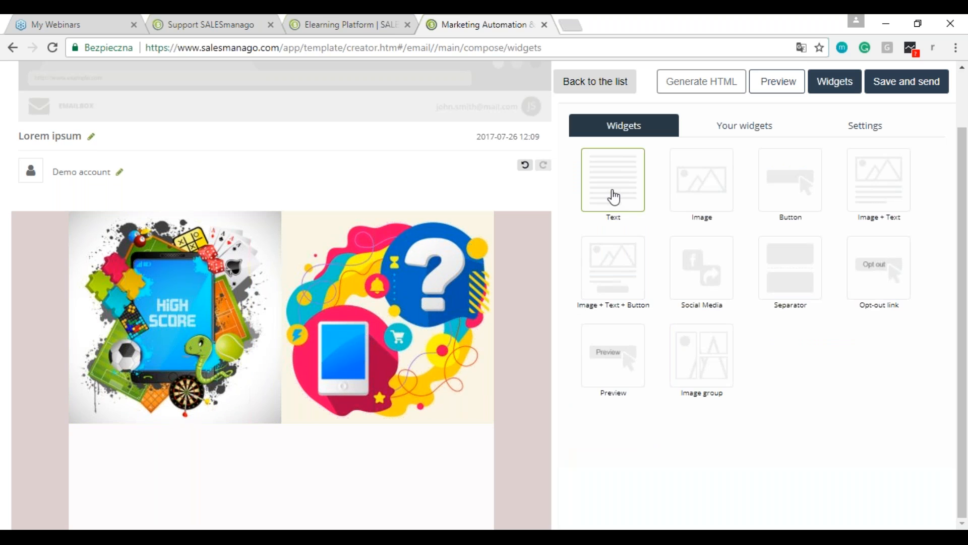
# Step: Add a Text widget directly below the image row and open its text for editing
pyautogui.moveTo(615, 197); pyautogui.dragTo(283, 444)
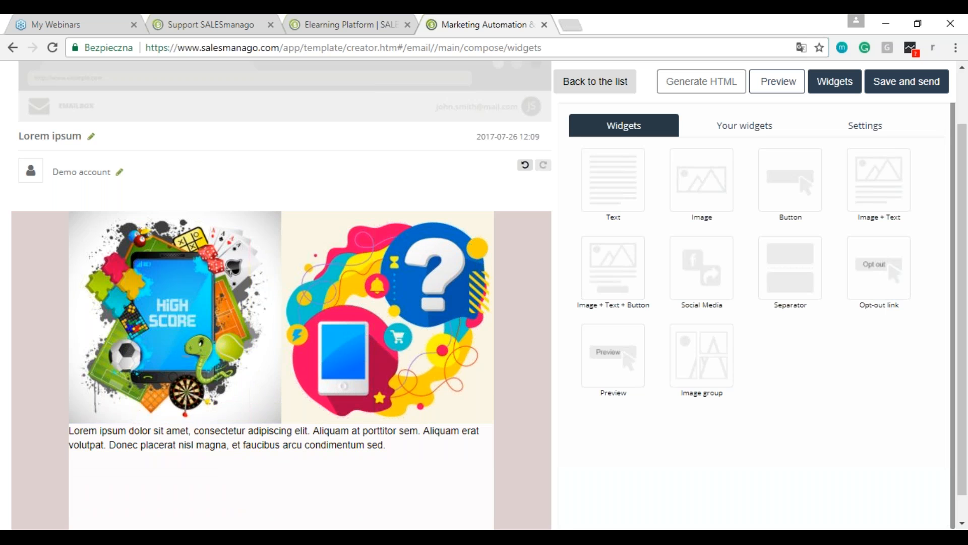
pyautogui.scroll(-1, 567, 372)
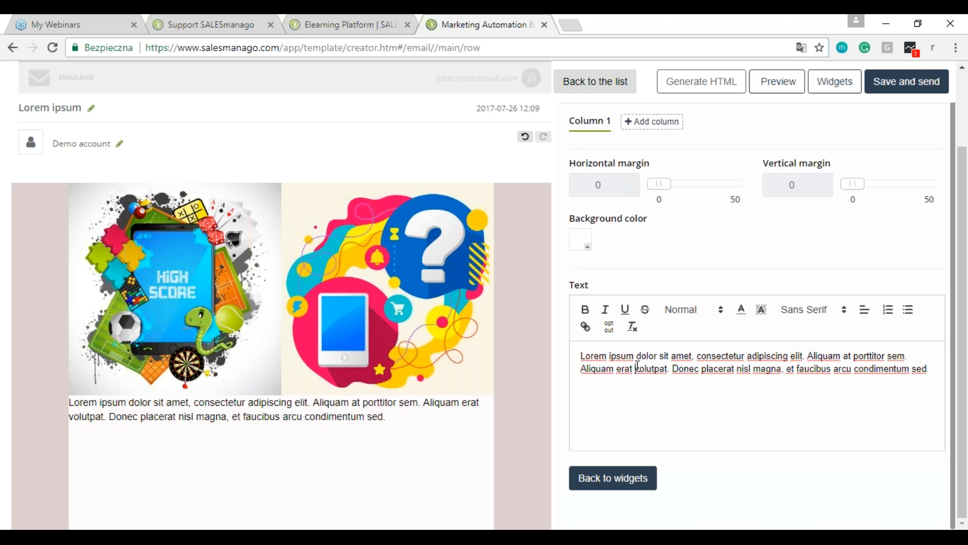
pyautogui.tripleClick(638, 367)
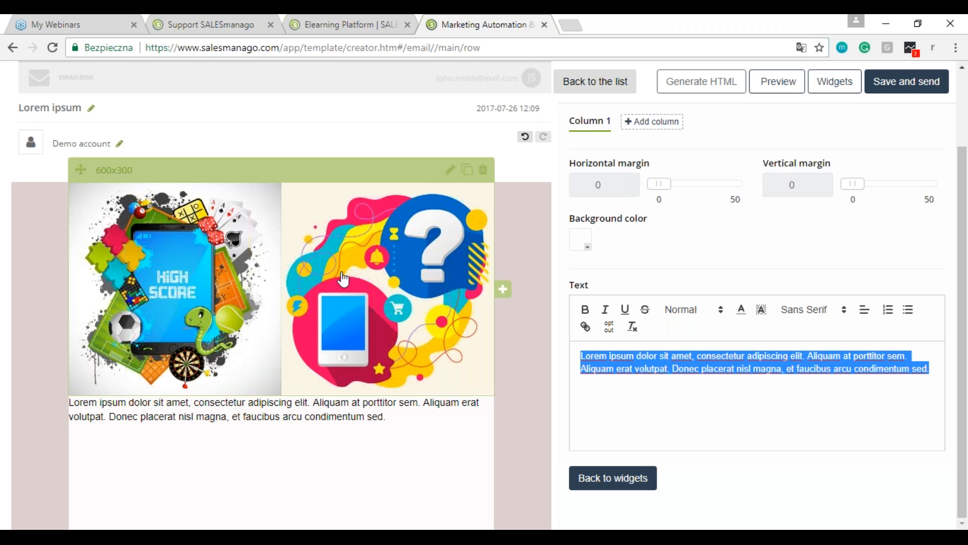
pyautogui.click(608, 177)
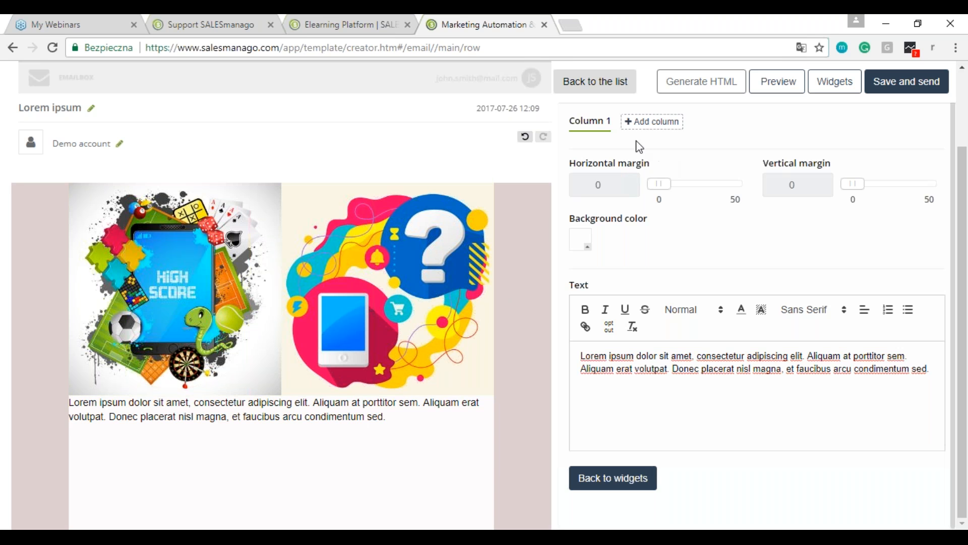
# Step: Add a second and a third column to the text row, and delete the third column
pyautogui.click(646, 126)
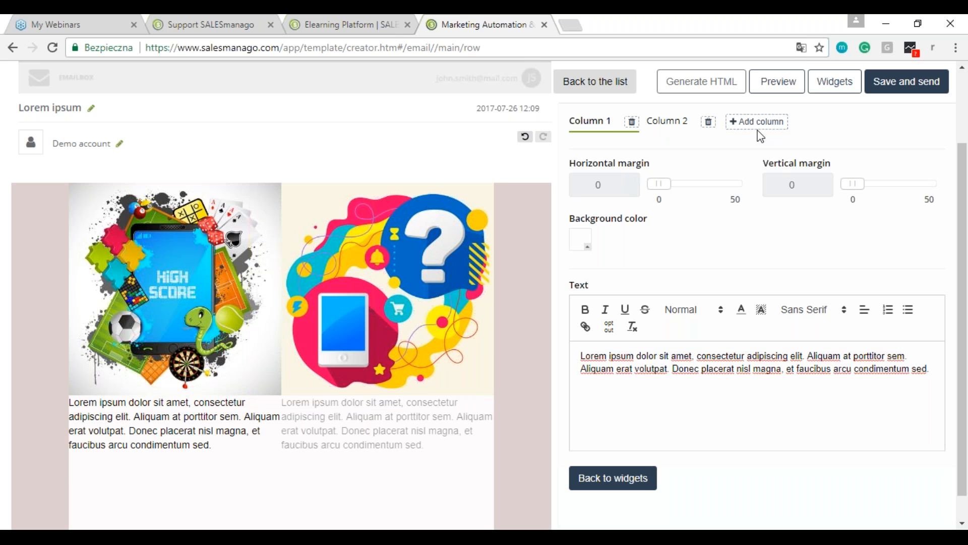
pyautogui.click(769, 122)
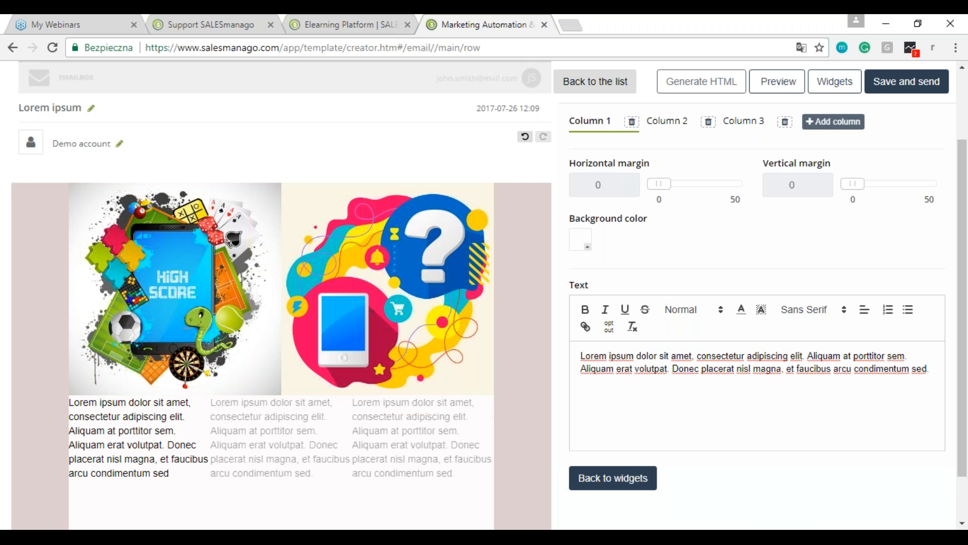
pyautogui.click(784, 121)
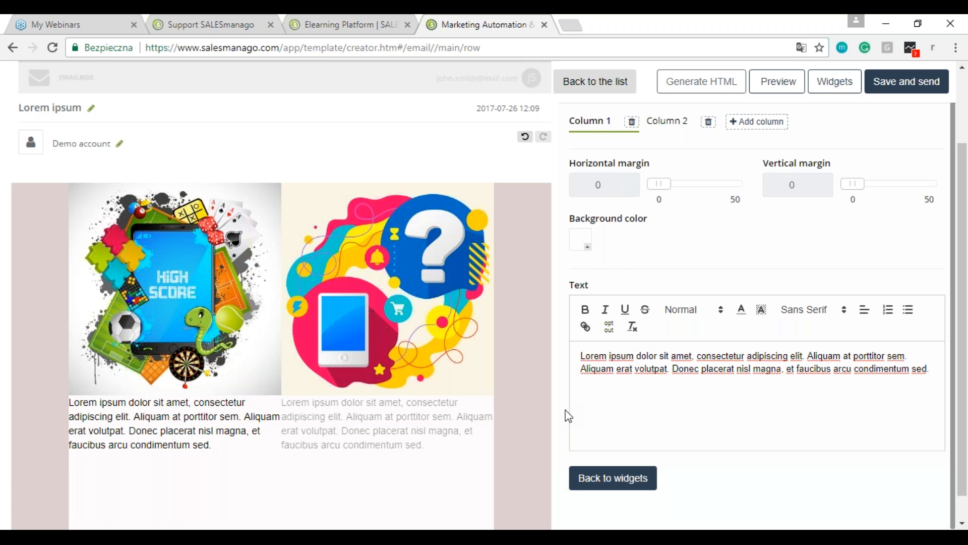
# Step: In the first column's text, split "Lorem" into "Lor em" and join "Aliquam erat" into "Aliquamerat", and return to the widget list
pyautogui.click(615, 368)
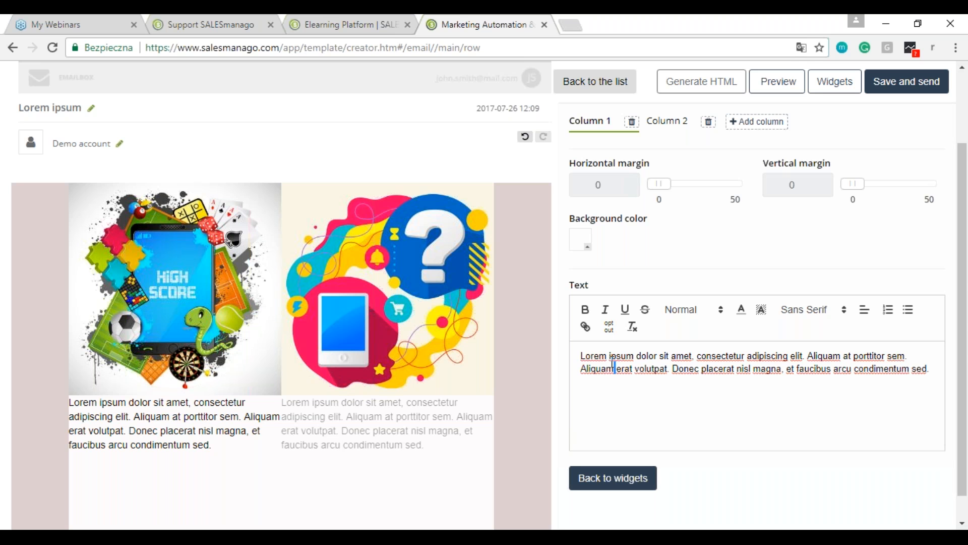
pyautogui.moveTo(596, 357)
pyautogui.mouseDown()
pyautogui.moveTo(582, 356)
pyautogui.moveTo(603, 358)
pyautogui.mouseUp()
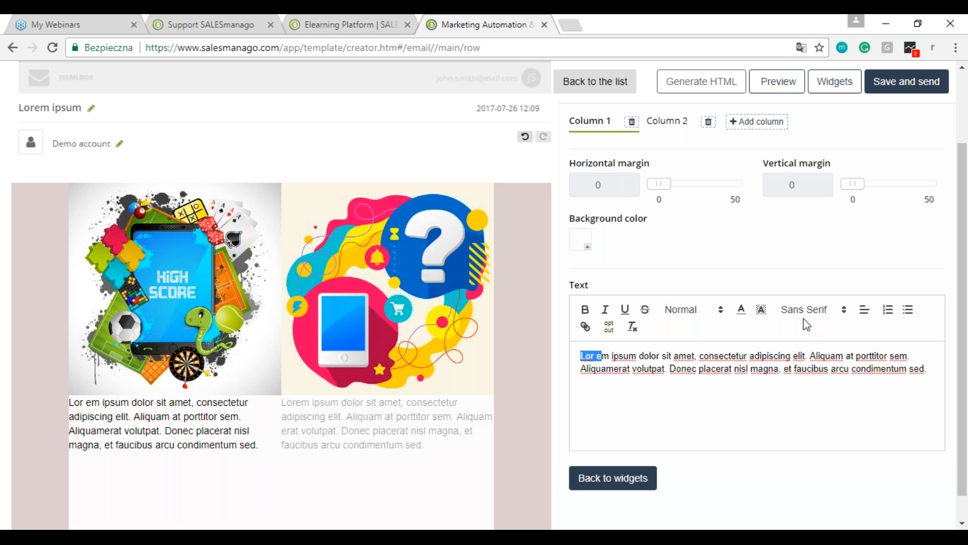
pyautogui.click(663, 371)
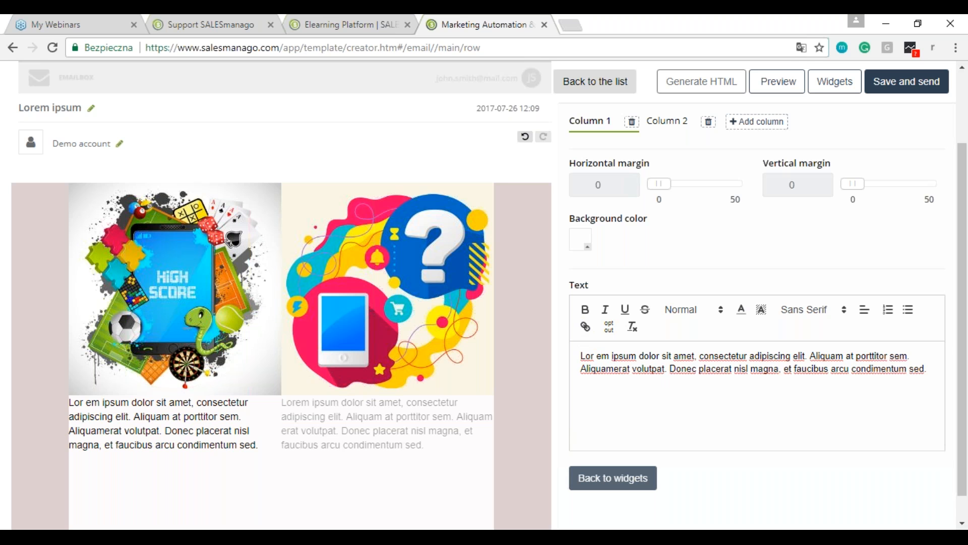
pyautogui.click(634, 487)
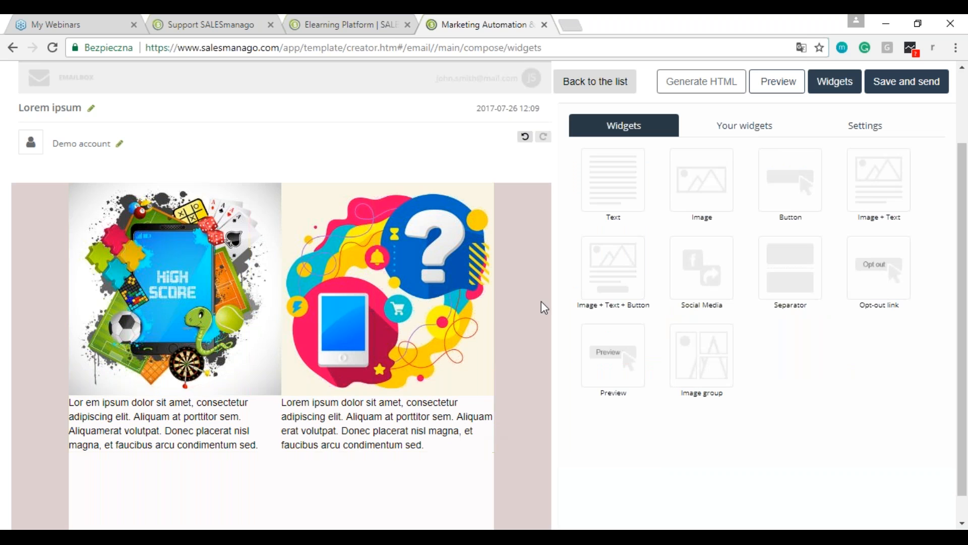
# Step: Add a Button widget below the text row and give it a second column
pyautogui.scroll(-1, 558, 275)
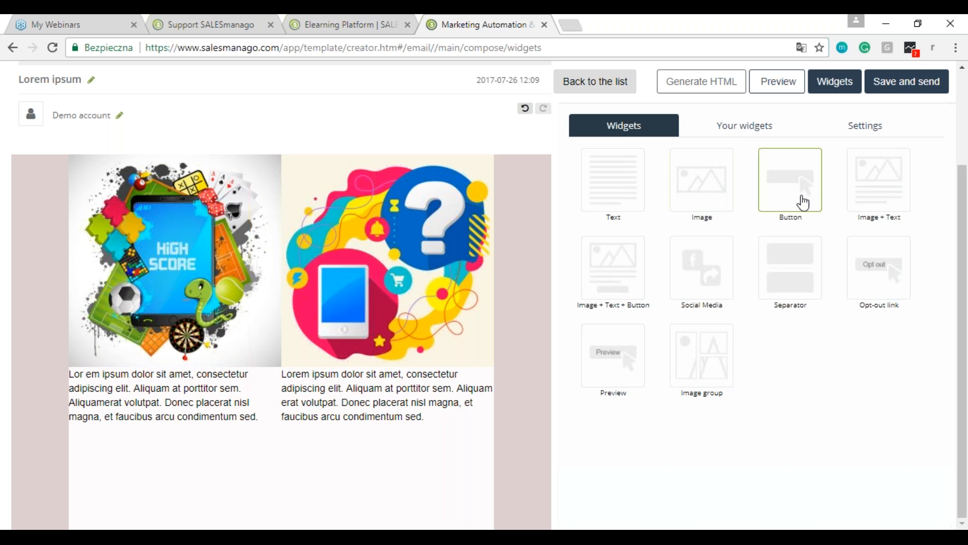
pyautogui.moveTo(817, 210); pyautogui.dragTo(527, 396)
pyautogui.moveTo(496, 363); pyautogui.dragTo(362, 512)
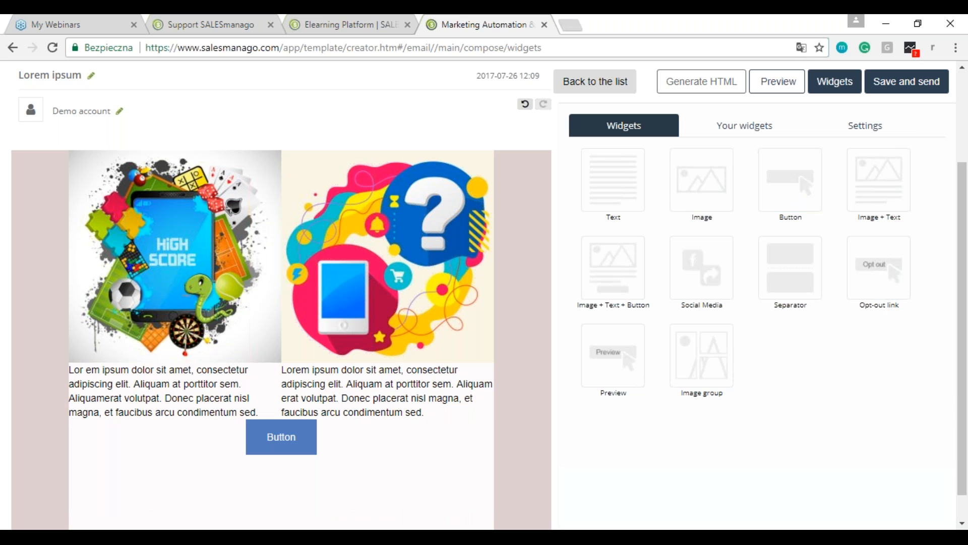
pyautogui.click(502, 438)
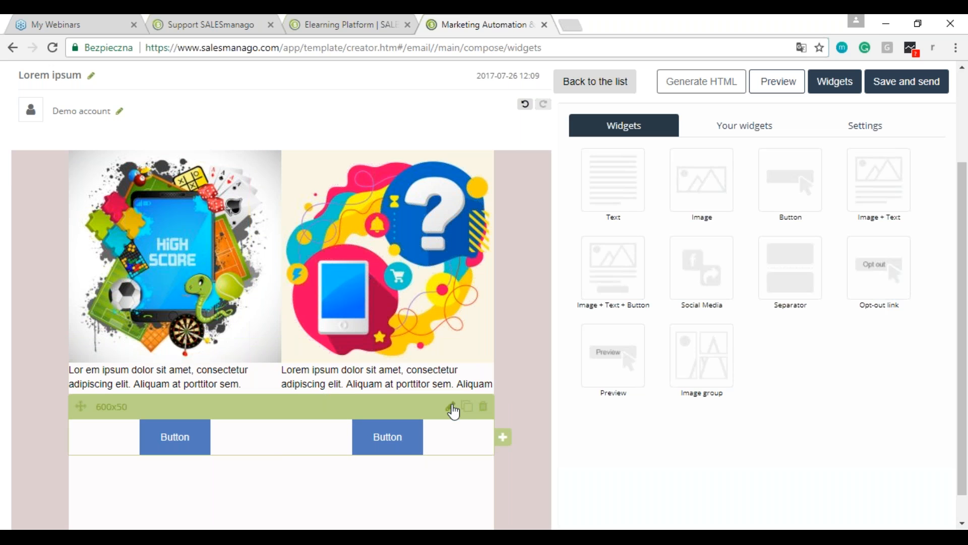
# Step: Open the button row for editing and examine the first button's text and width settings
pyautogui.click(452, 408)
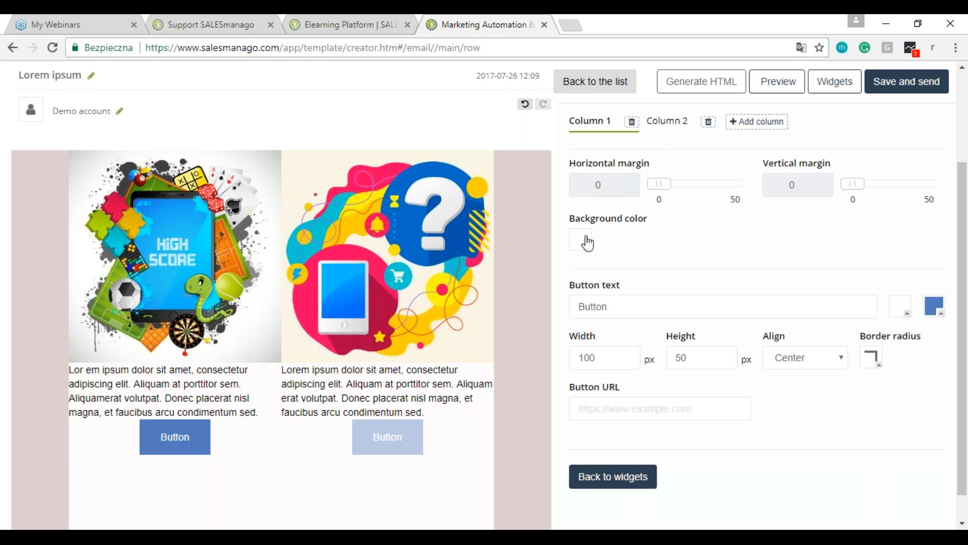
pyautogui.click(624, 306)
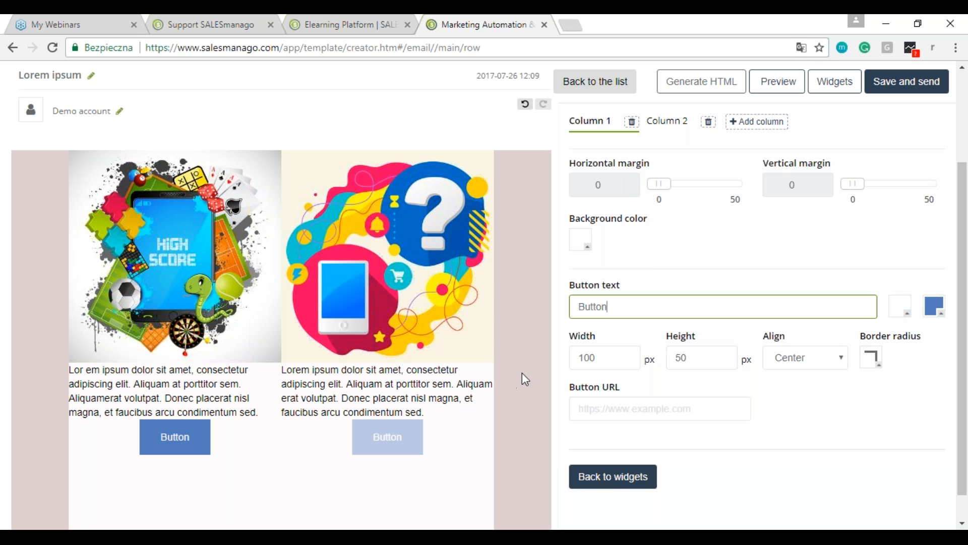
pyautogui.click(613, 355)
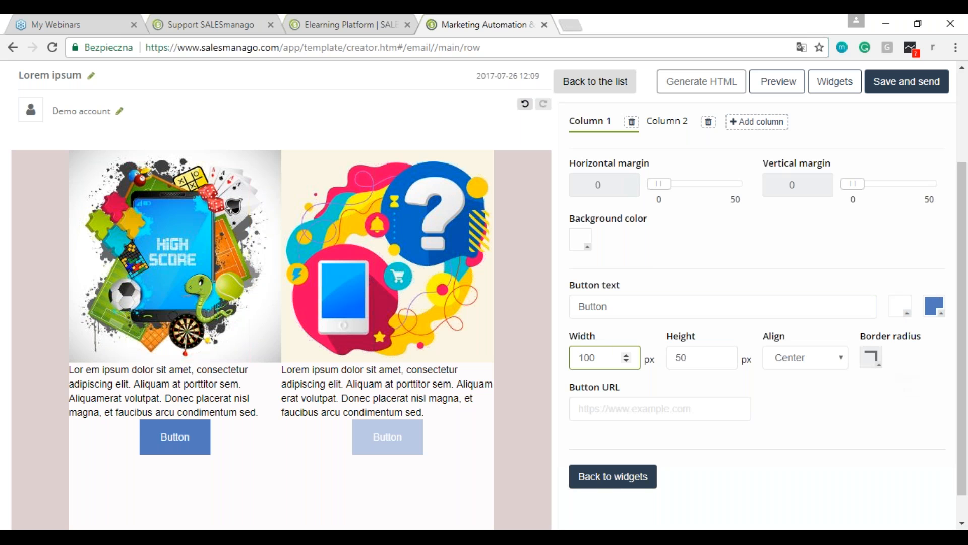
# Step: Set the first button's URL to the copied address of the current page, and return to the widget list
pyautogui.click(728, 405)
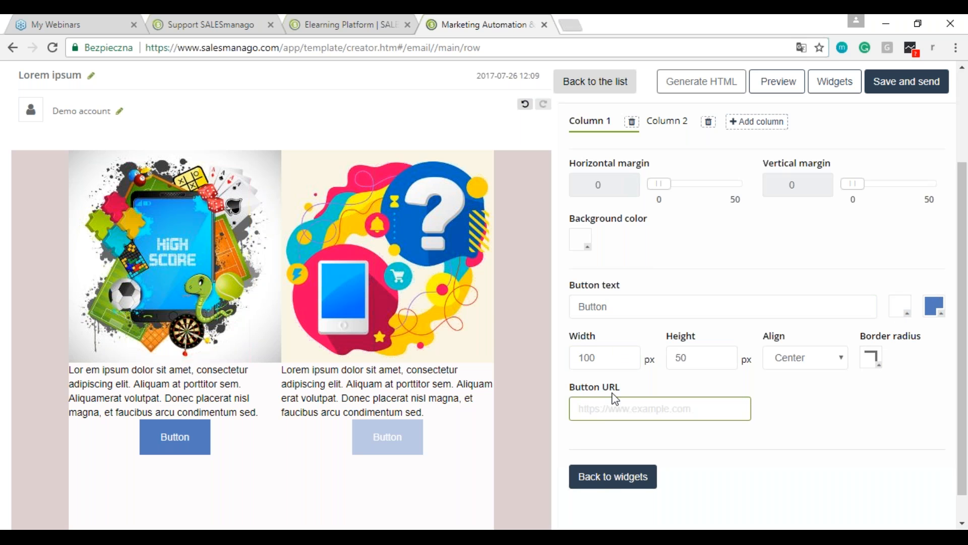
pyautogui.click(297, 50)
pyautogui.hotkey('ctrl', 'c')
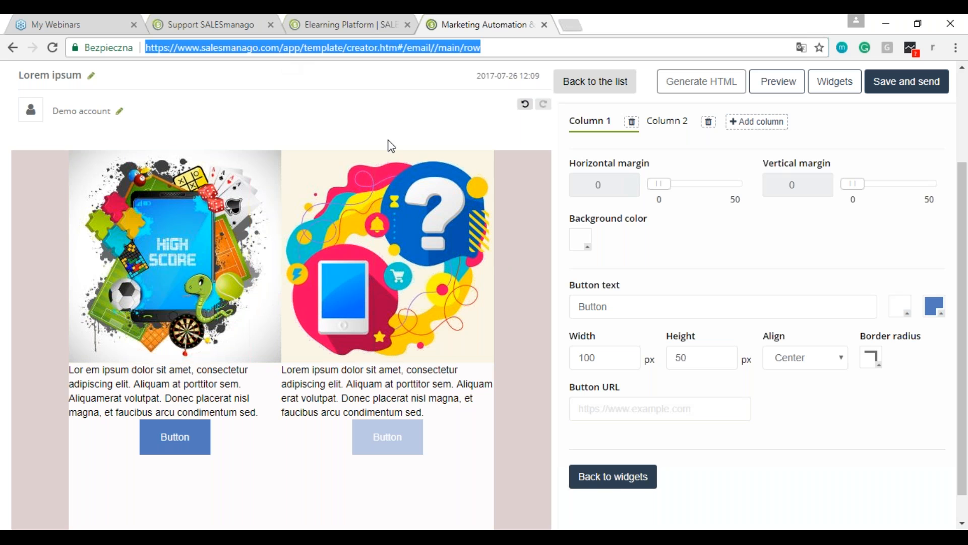
pyautogui.click(656, 408)
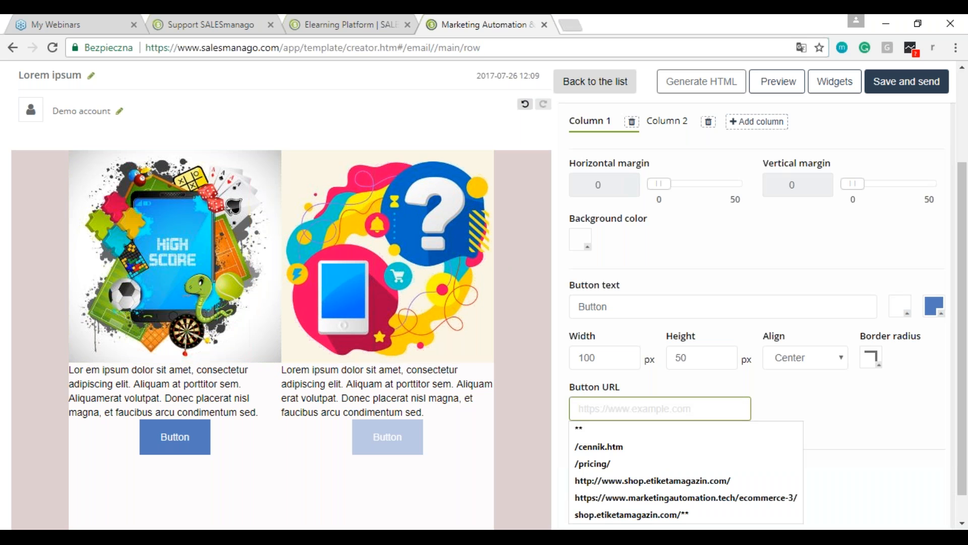
pyautogui.hotkey('ctrl', 'v')
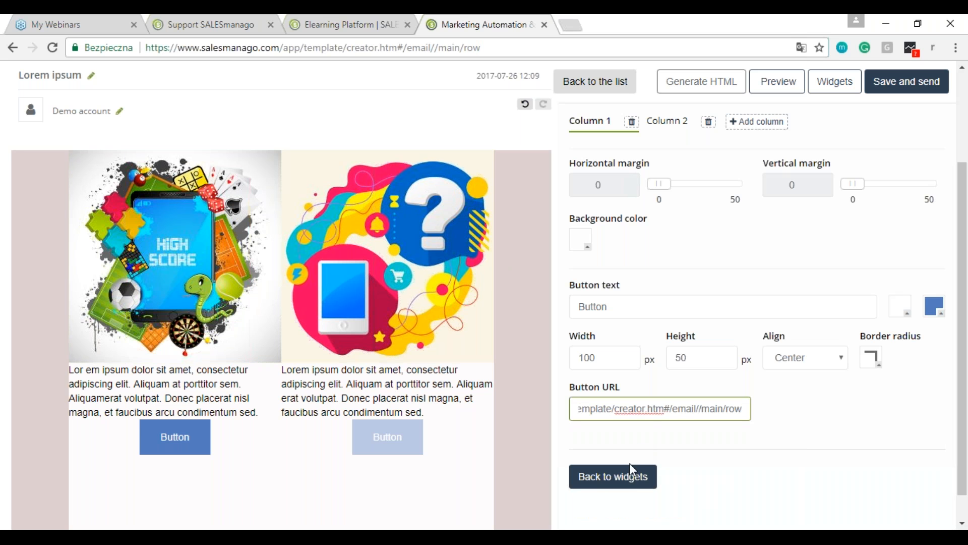
pyautogui.click(635, 481)
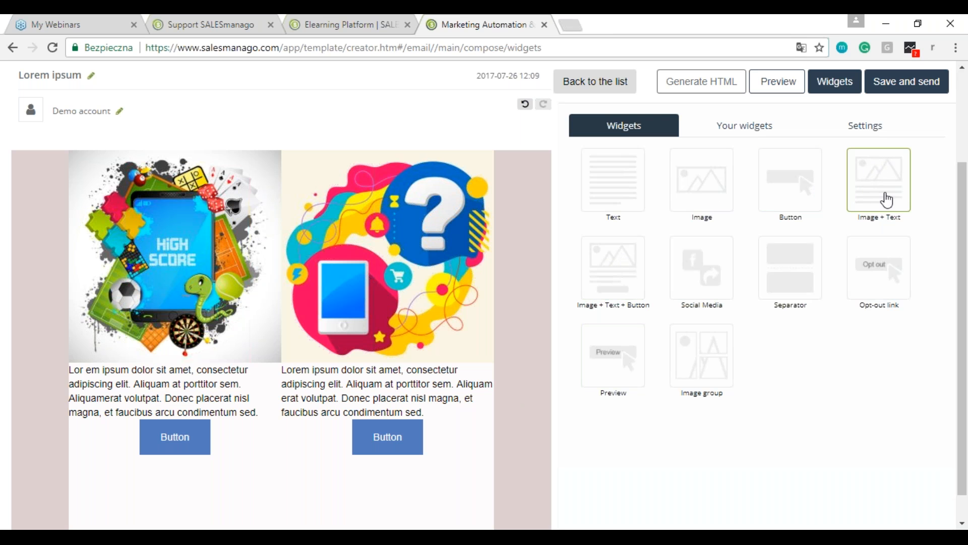
# Step: Add an Image + Text + Button widget below the existing button row
pyautogui.scroll(-1, 281, 328)
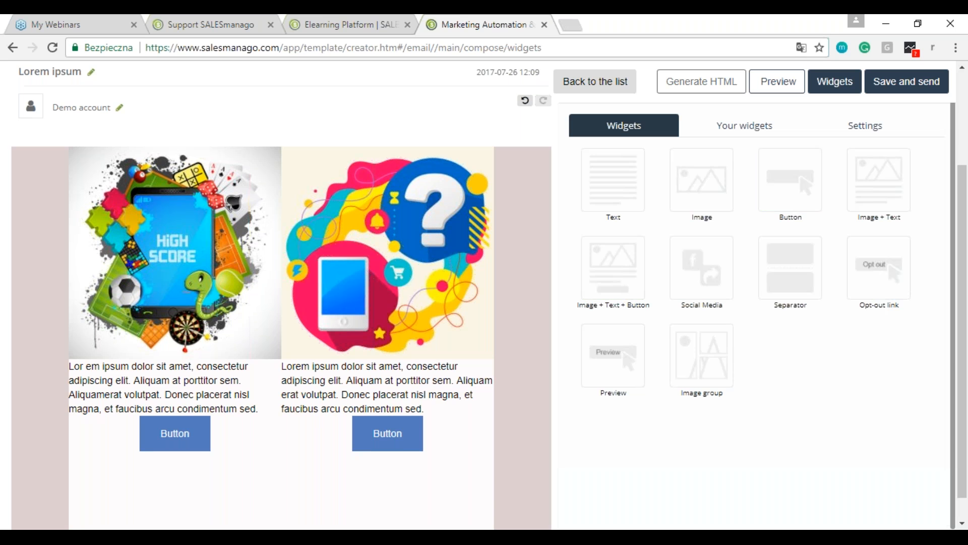
pyautogui.scroll(-1, 613, 267)
pyautogui.moveTo(613, 268); pyautogui.dragTo(287, 452)
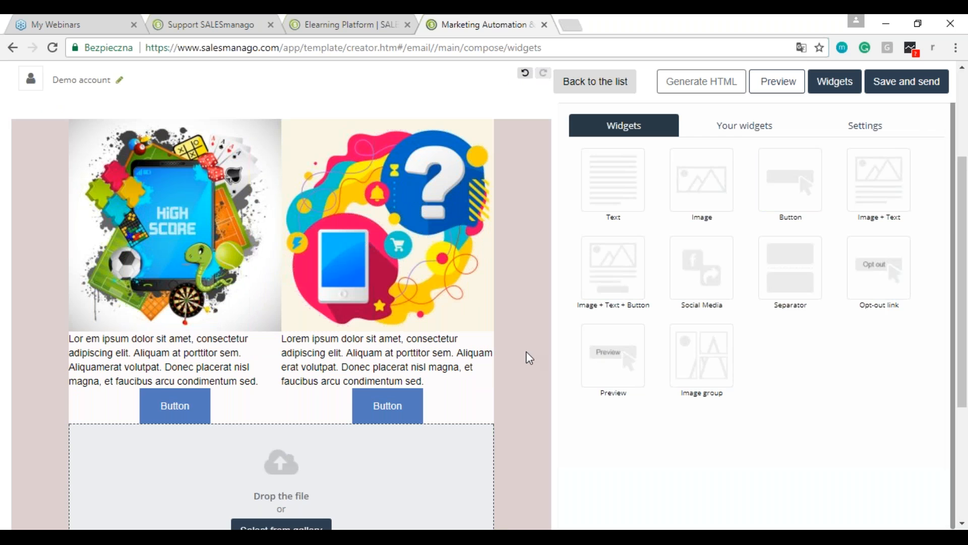
# Step: Fill the new widget's image area with the High Score picture, file_name_5.jpg, from the gallery
pyautogui.scroll(-1, 526, 352)
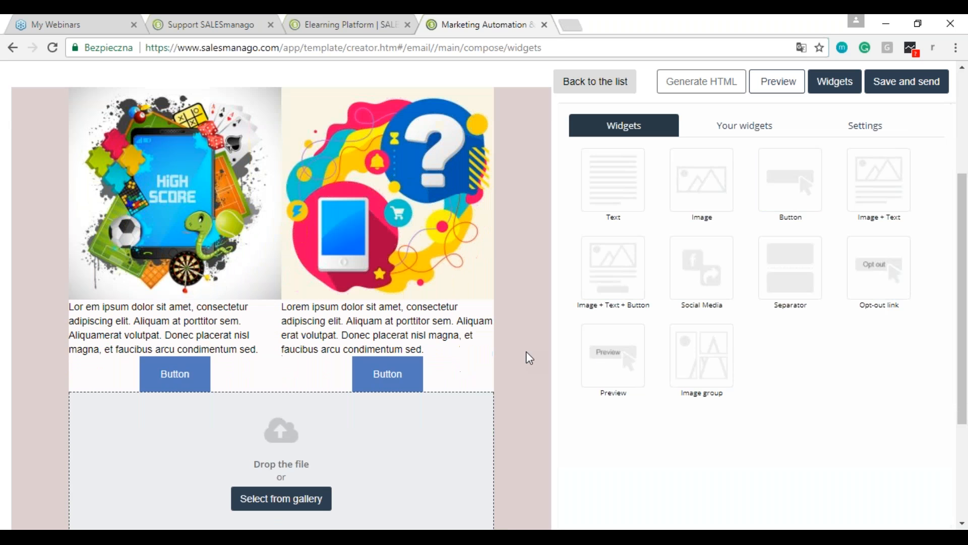
pyautogui.scroll(-5, 526, 353)
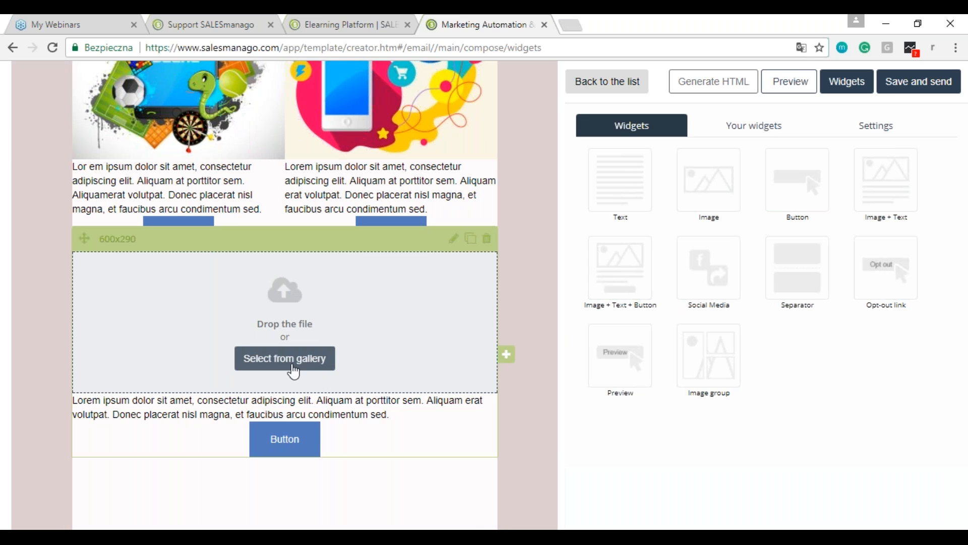
pyautogui.click(295, 372)
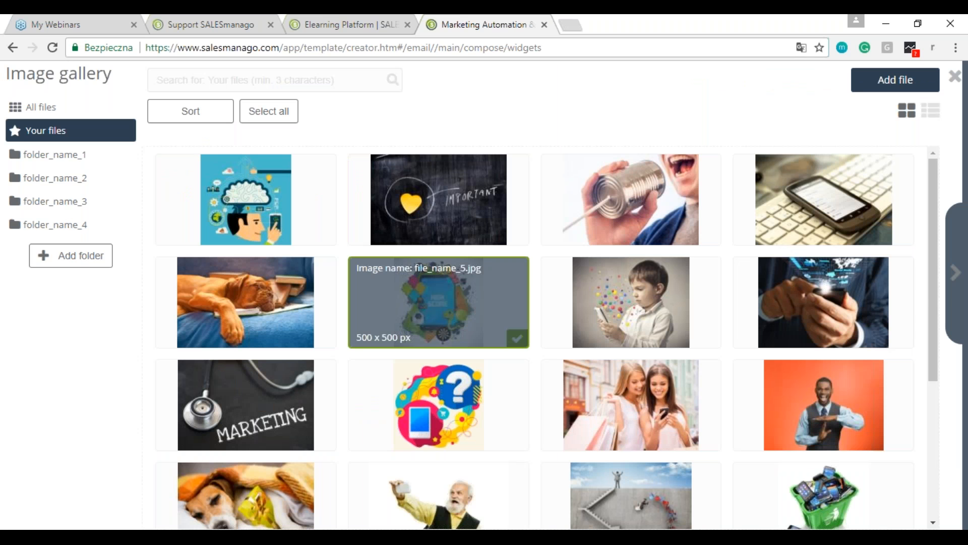
pyautogui.click(438, 302)
pyautogui.click(852, 217)
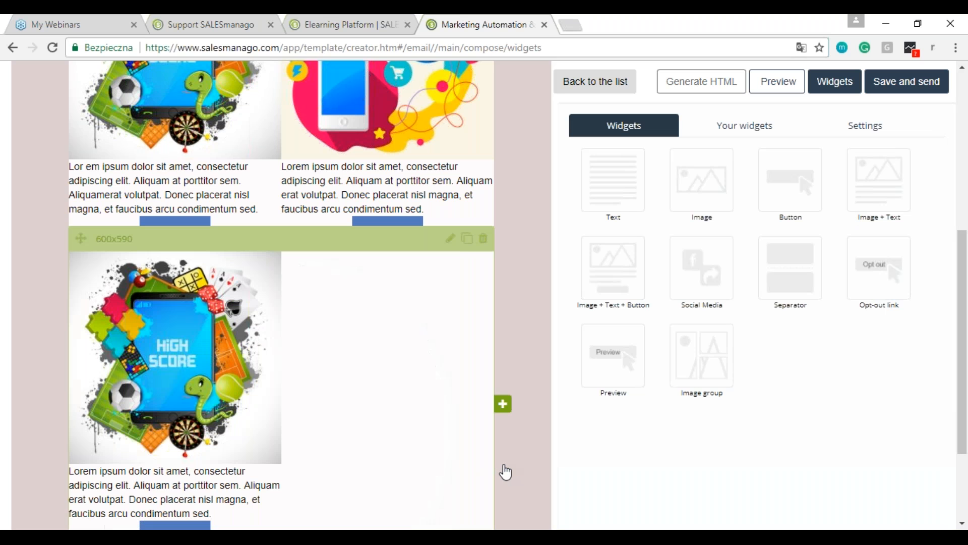
# Step: Give the combined widget a second column and fill its image area with the question mark picture from the gallery
pyautogui.click(403, 359)
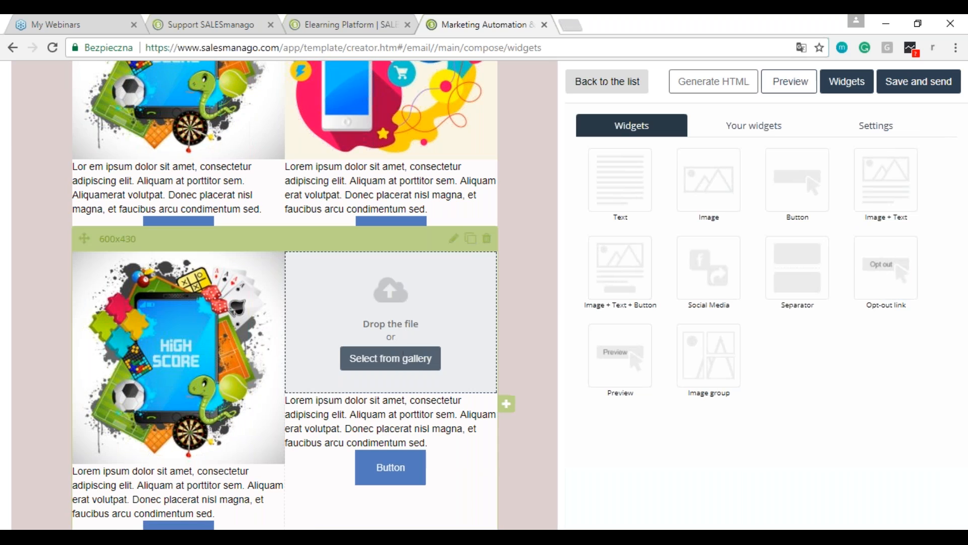
pyautogui.click(422, 407)
pyautogui.click(862, 216)
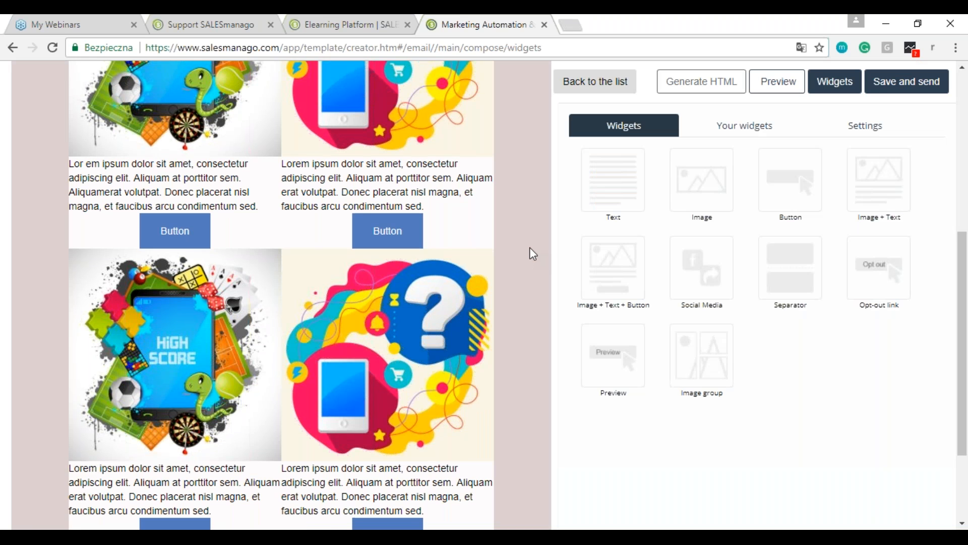
# Step: Review the email layout in the editor, comparing the separately built rows with the new combined widget row
pyautogui.scroll(-2, 532, 253)
pyautogui.press('super')
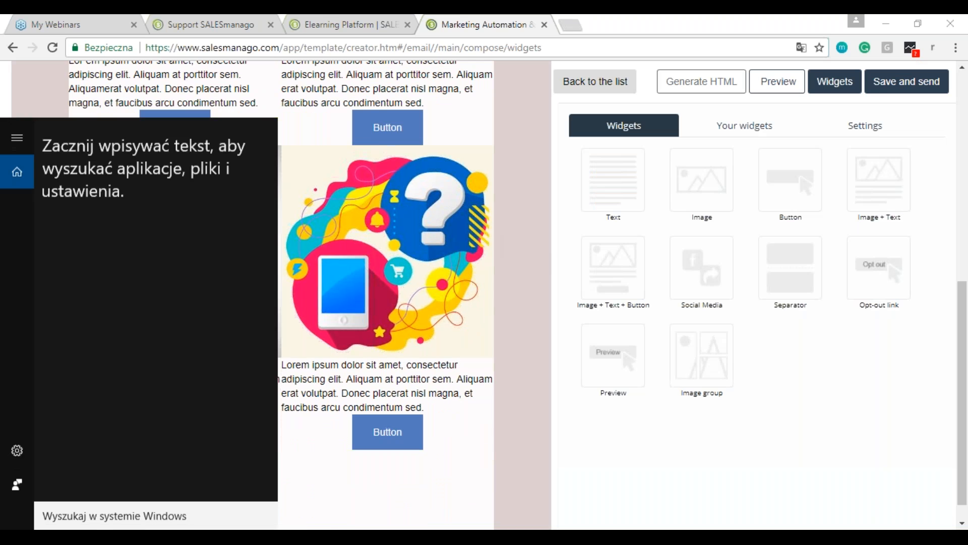
pyautogui.click(520, 231)
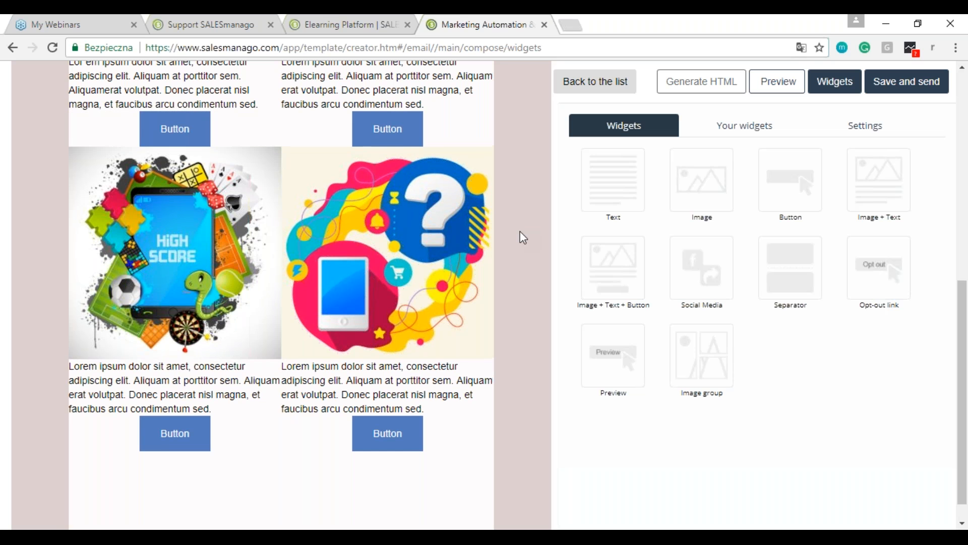
pyautogui.scroll(10, 520, 231)
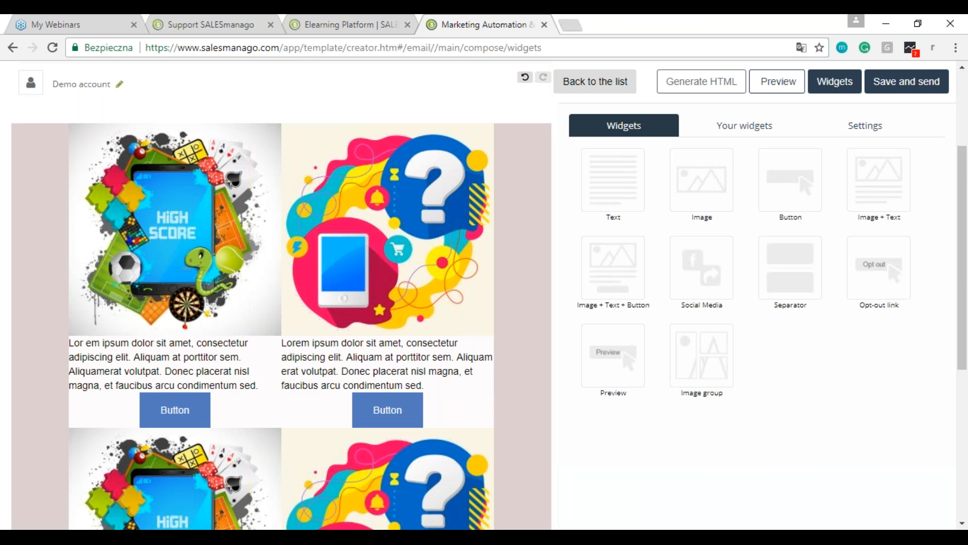
pyautogui.scroll(-1, 282, 323)
pyautogui.scroll(-4, 524, 344)
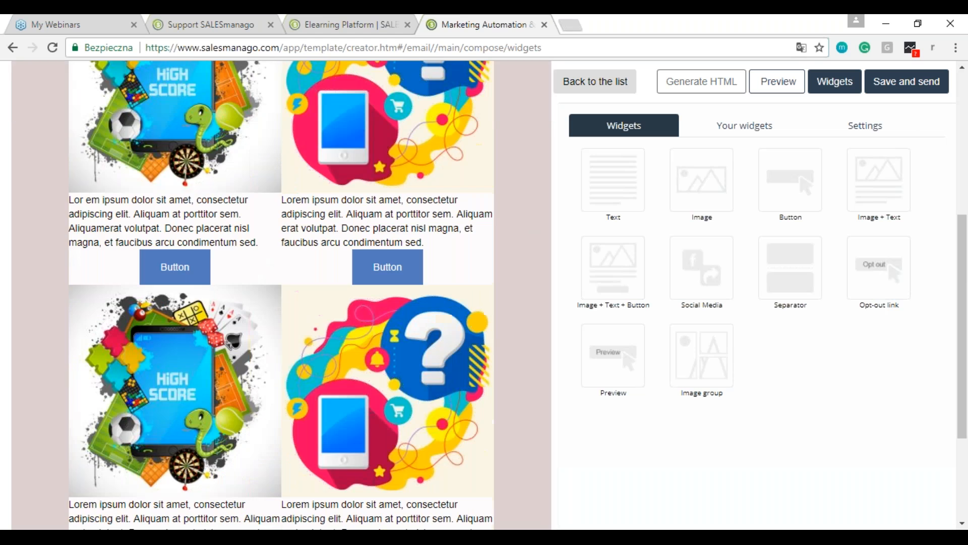
pyautogui.scroll(5, 524, 348)
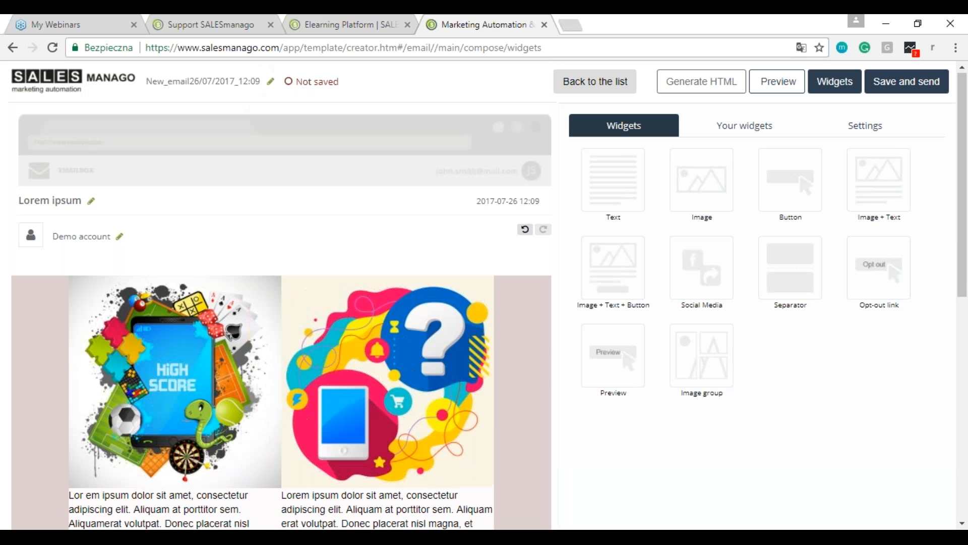
# Step: Open the email preview and examine the arrangement of both image, text and button blocks in the desktop view
pyautogui.click(791, 93)
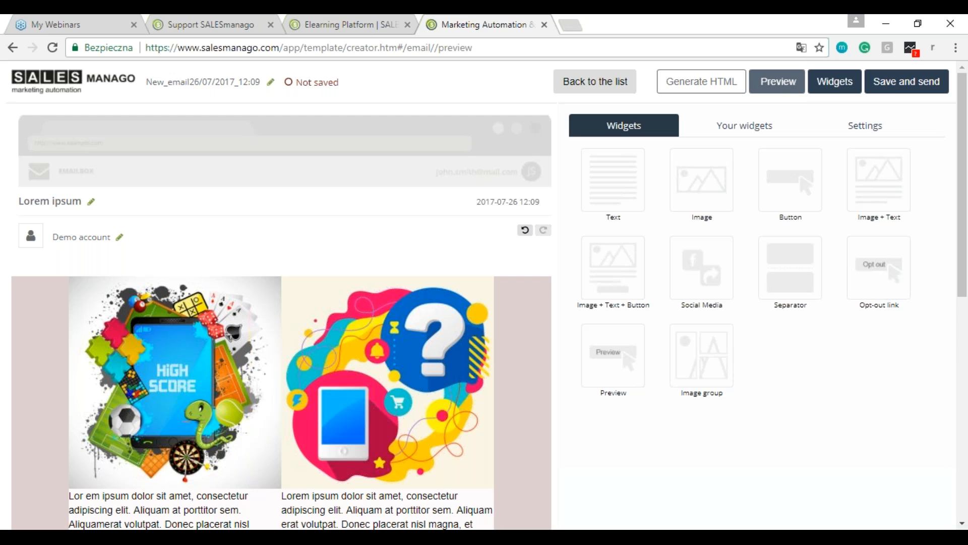
pyautogui.scroll(-5, 636, 115)
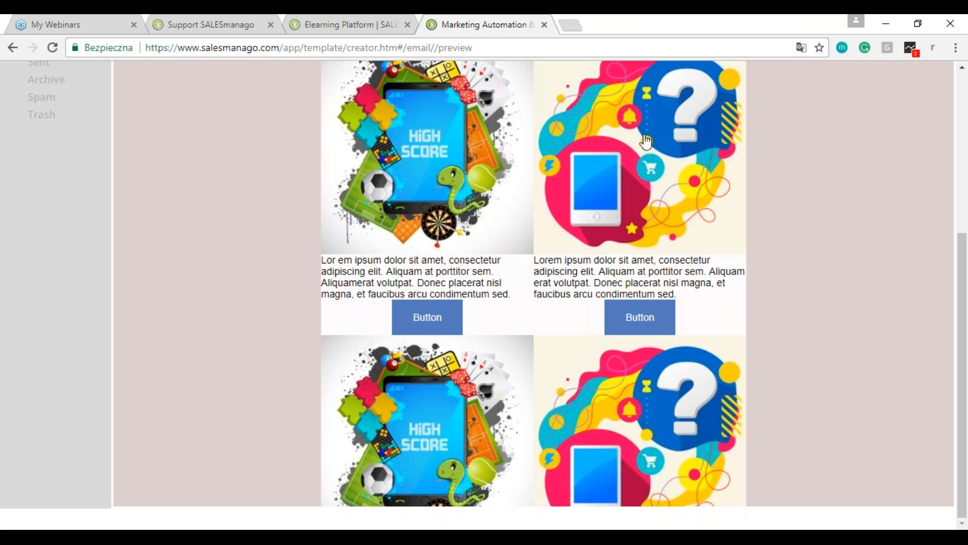
pyautogui.scroll(1, 722, 241)
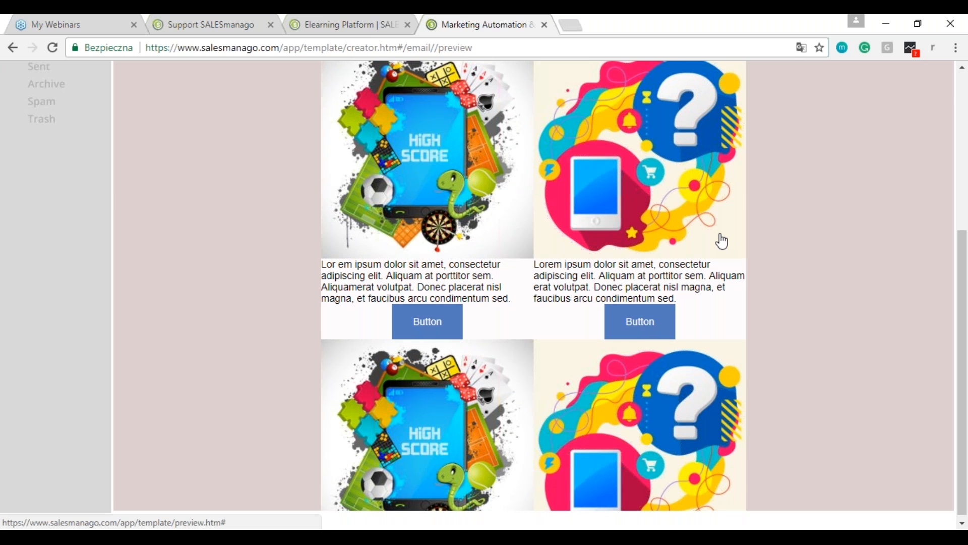
pyautogui.scroll(3, 721, 241)
pyautogui.scroll(-5, 722, 241)
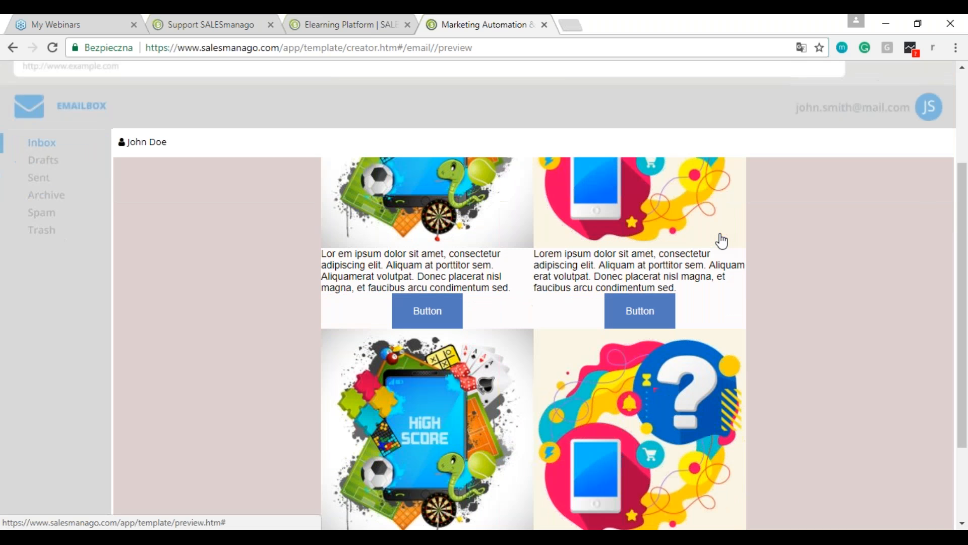
pyautogui.scroll(-1, 722, 241)
pyautogui.press('super+s')
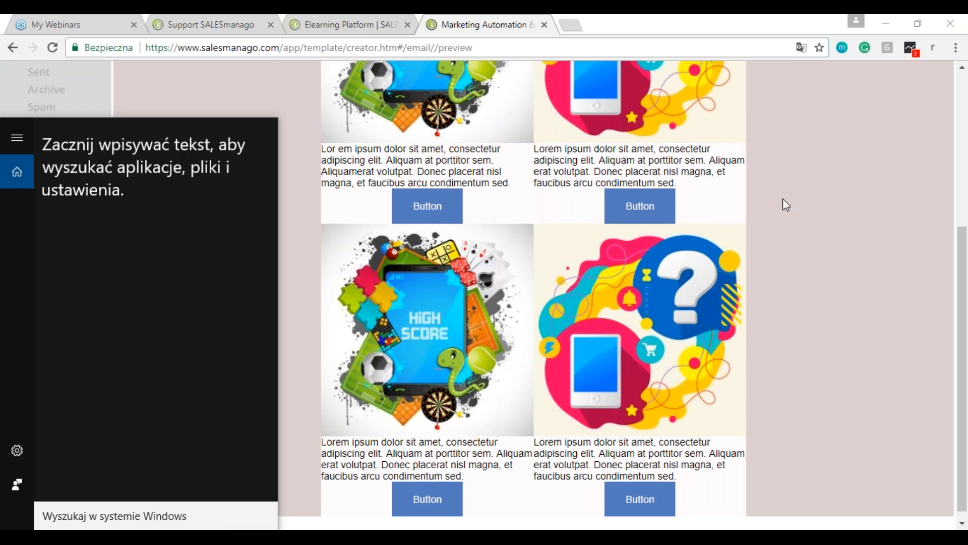
pyautogui.click(783, 199)
pyautogui.scroll(2, 784, 199)
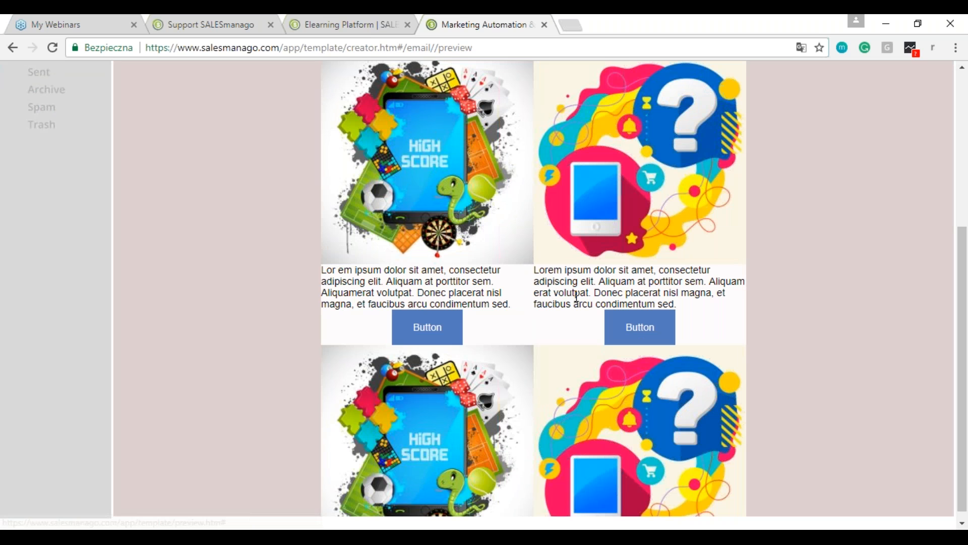
pyautogui.scroll(-2, 618, 353)
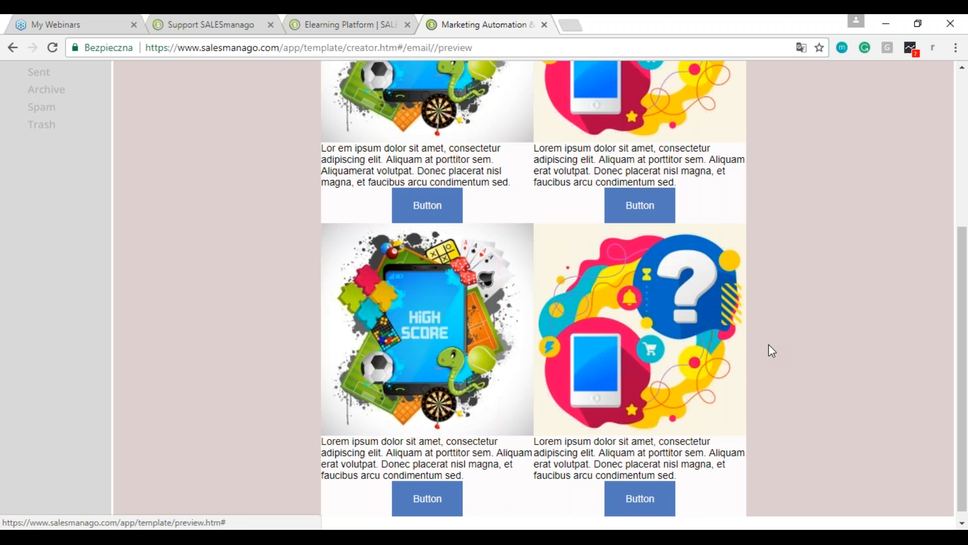
pyautogui.scroll(1, 769, 346)
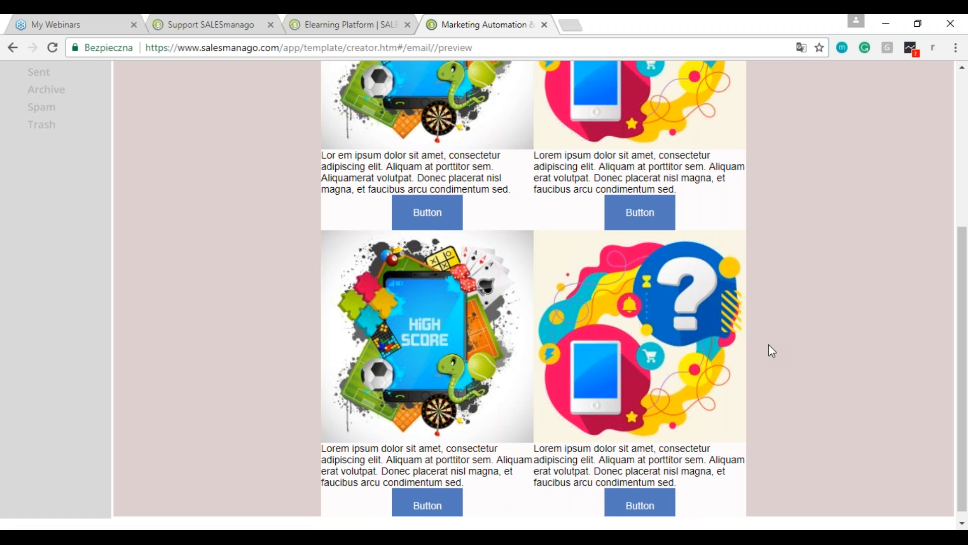
pyautogui.scroll(2, 769, 346)
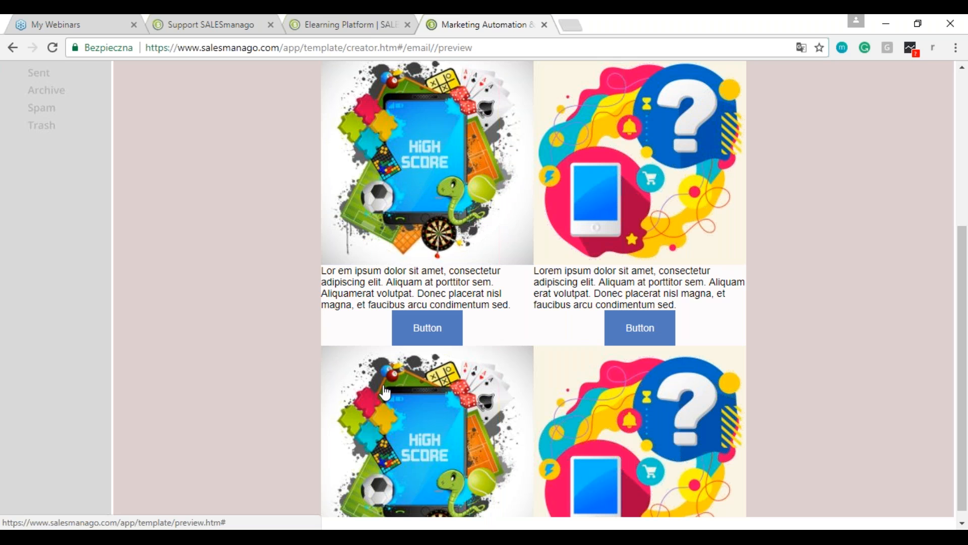
pyautogui.scroll(-1, 354, 449)
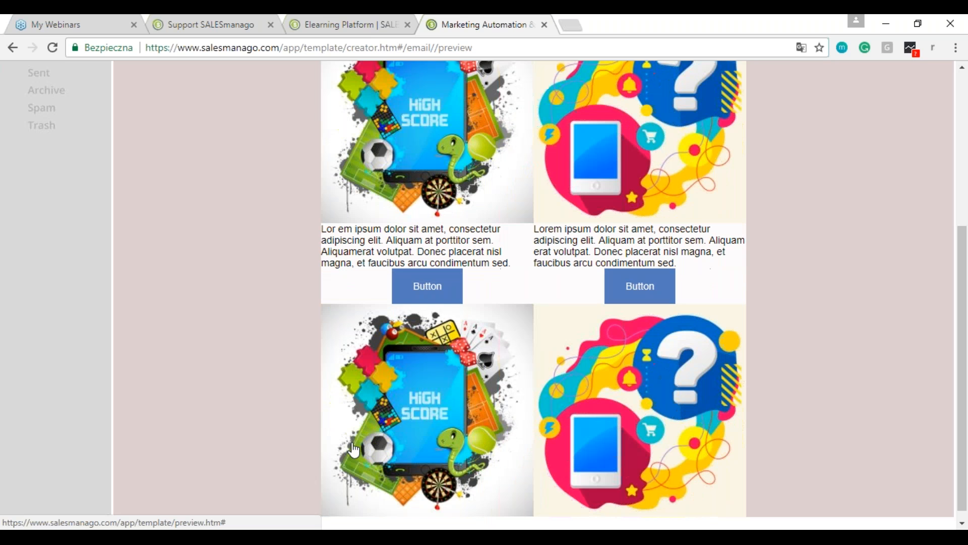
pyautogui.scroll(-2, 355, 450)
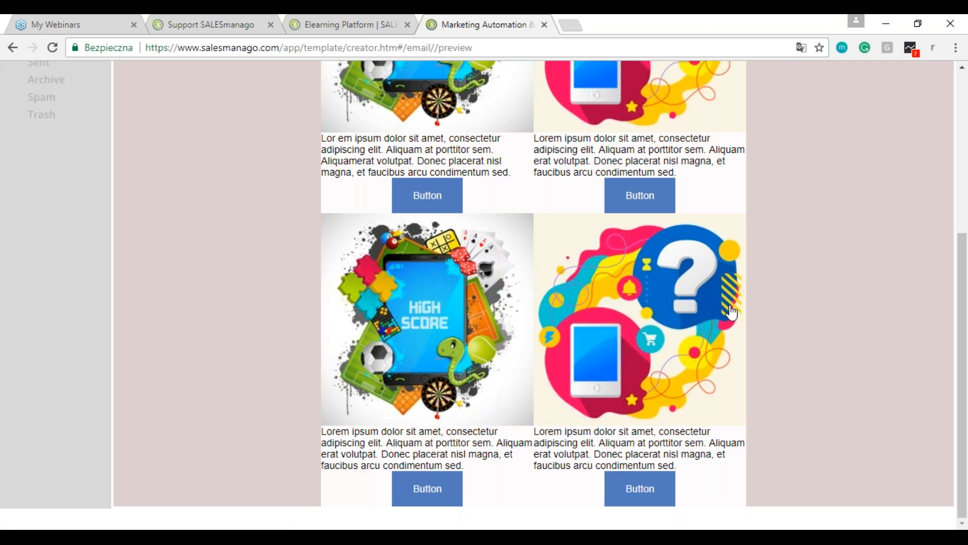
# Step: Switch the preview to the mobile view and examine the order of images, texts and buttons through the whole email
pyautogui.scroll(1, 637, 384)
pyautogui.scroll(8, 637, 384)
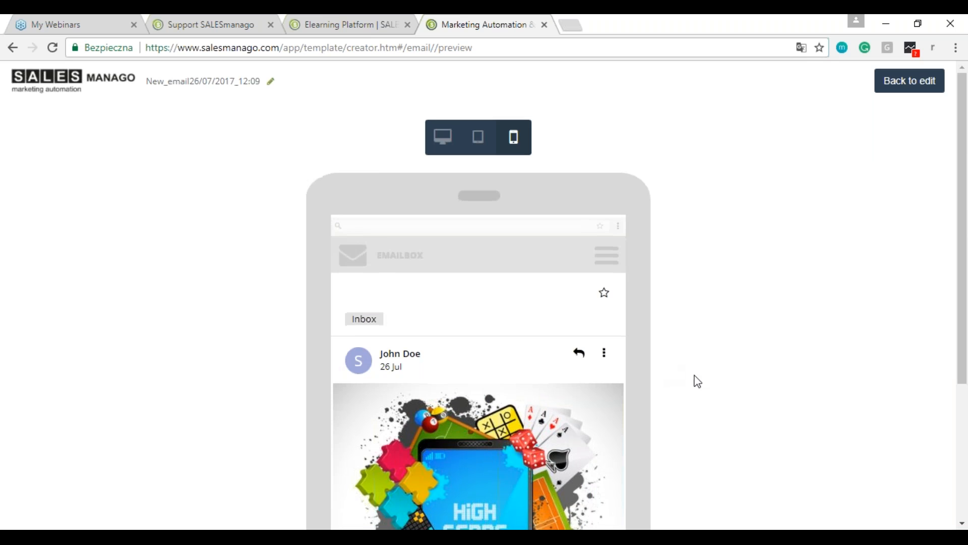
pyautogui.scroll(-4, 696, 380)
pyautogui.scroll(-1, 478, 322)
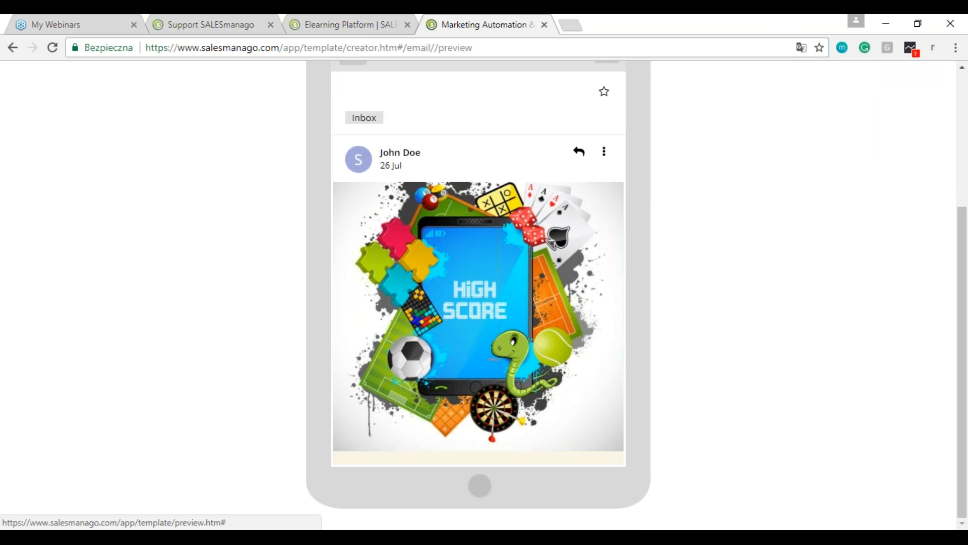
pyautogui.scroll(-1, 478, 323)
pyautogui.press('super')
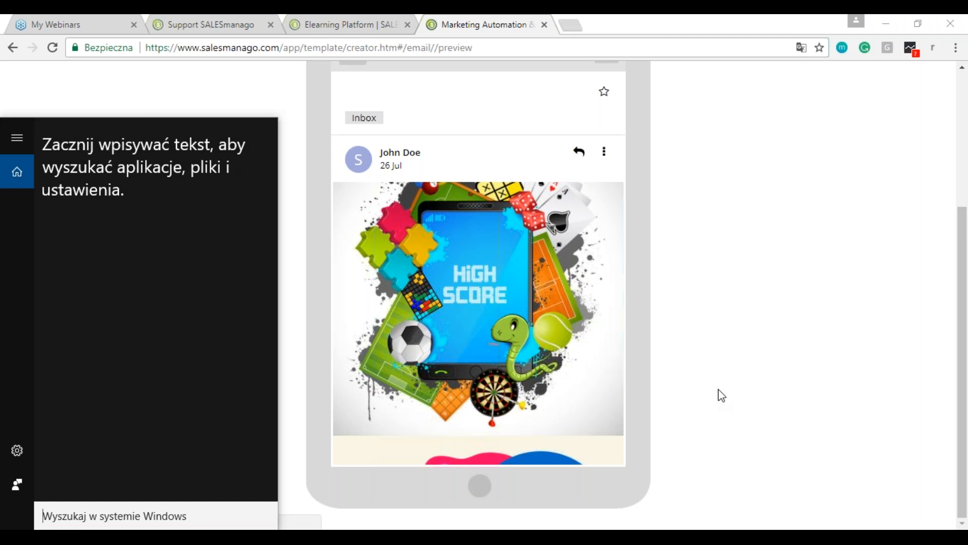
pyautogui.click(720, 394)
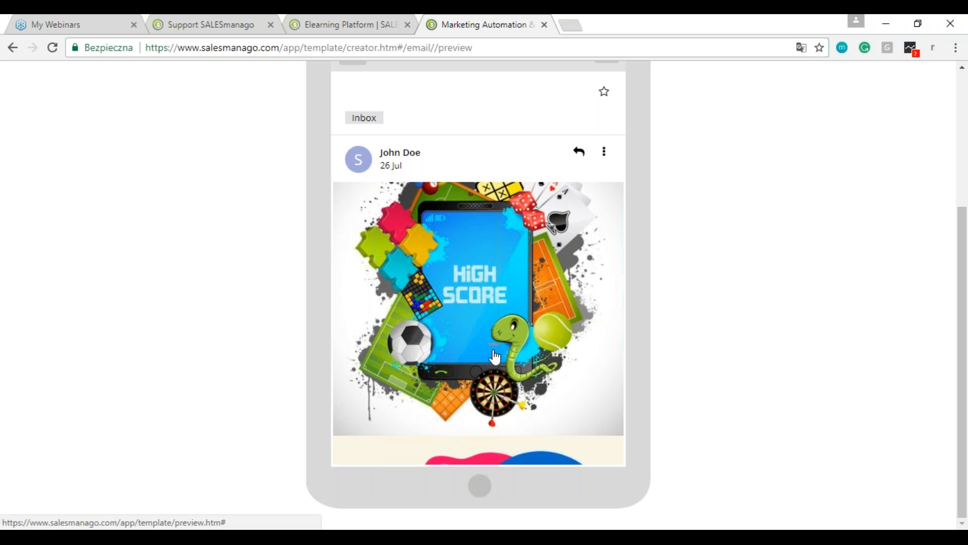
pyautogui.scroll(-1, 470, 338)
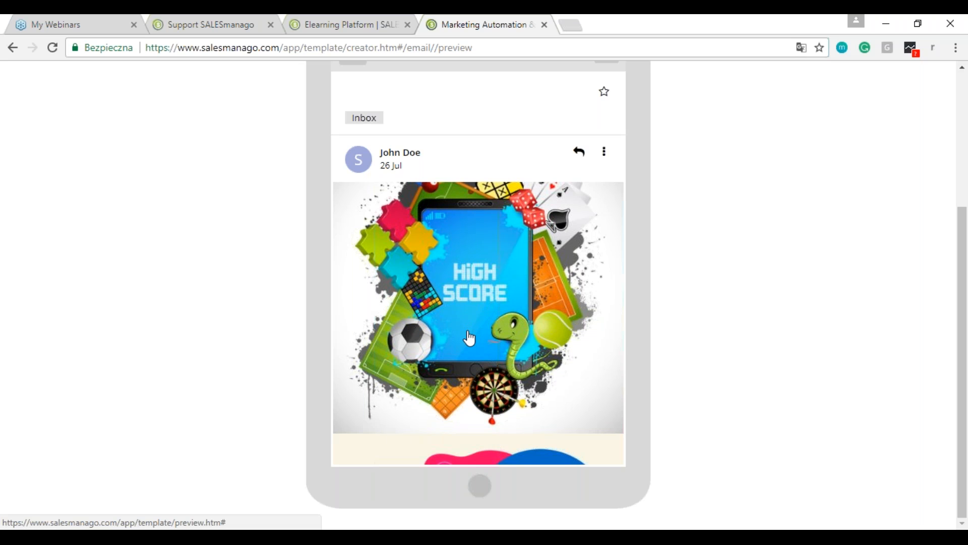
pyautogui.scroll(-10, 469, 338)
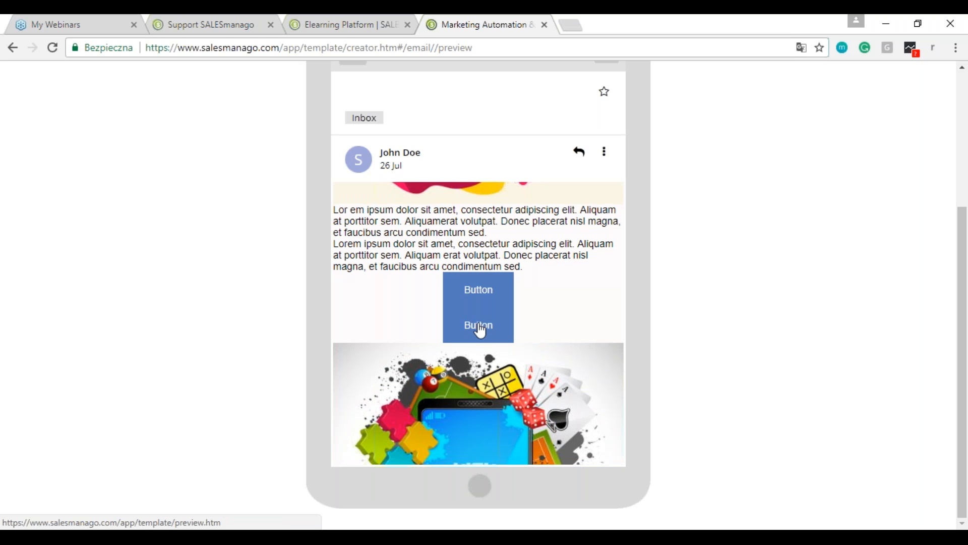
pyautogui.scroll(-3, 479, 322)
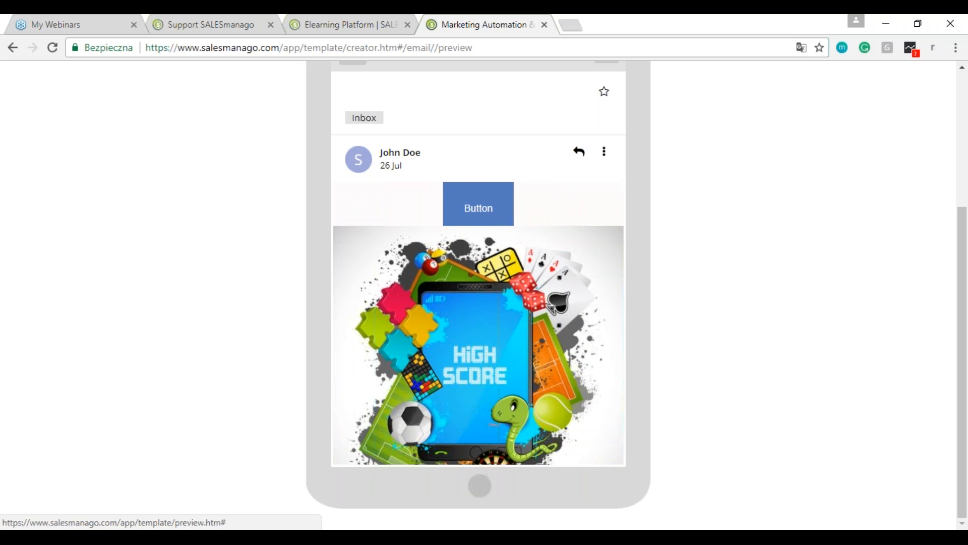
pyautogui.scroll(-4, 478, 323)
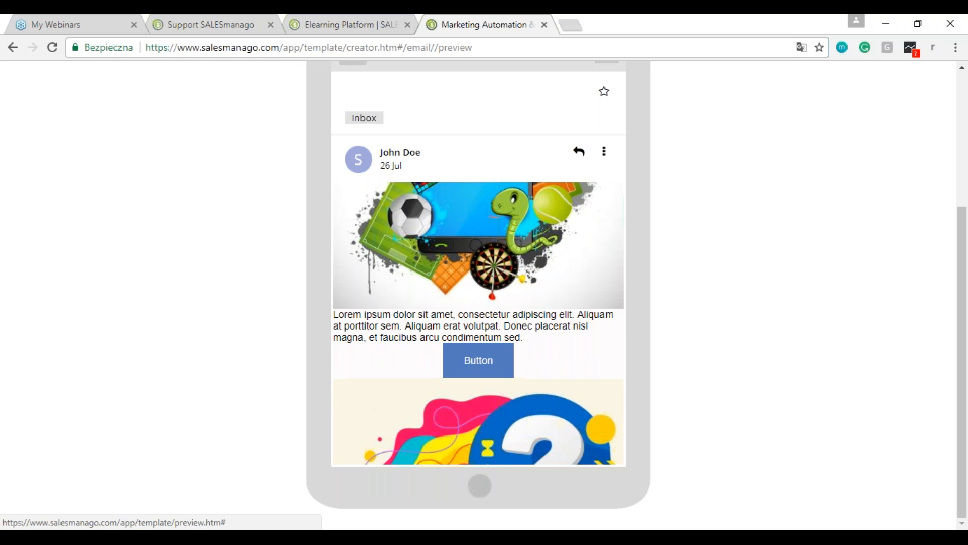
pyautogui.scroll(-2, 493, 342)
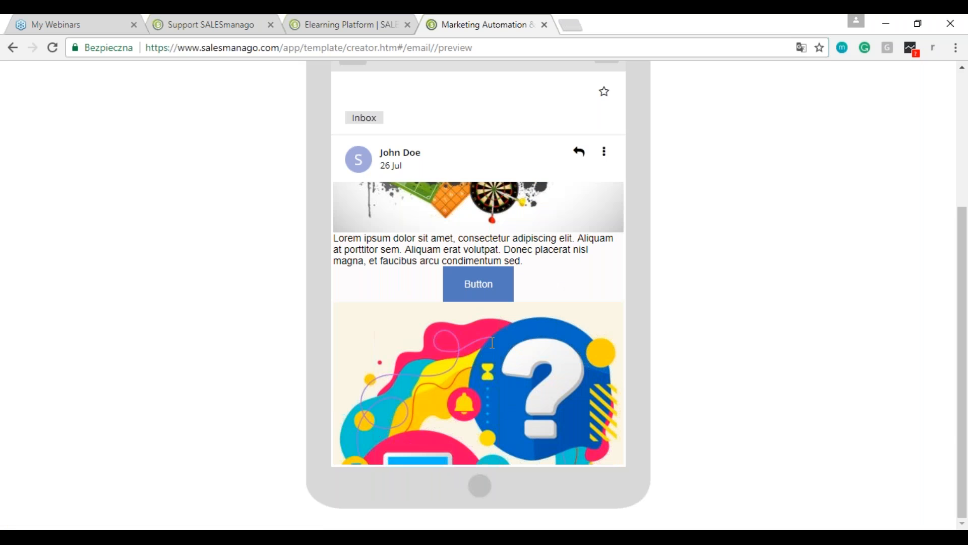
pyautogui.scroll(-5, 493, 343)
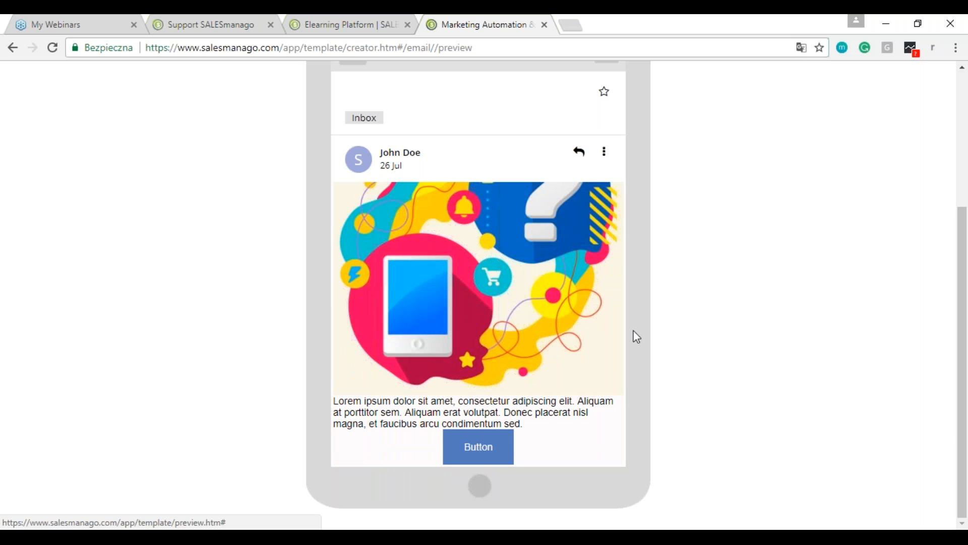
pyautogui.scroll(1, 818, 331)
pyautogui.scroll(1, 818, 330)
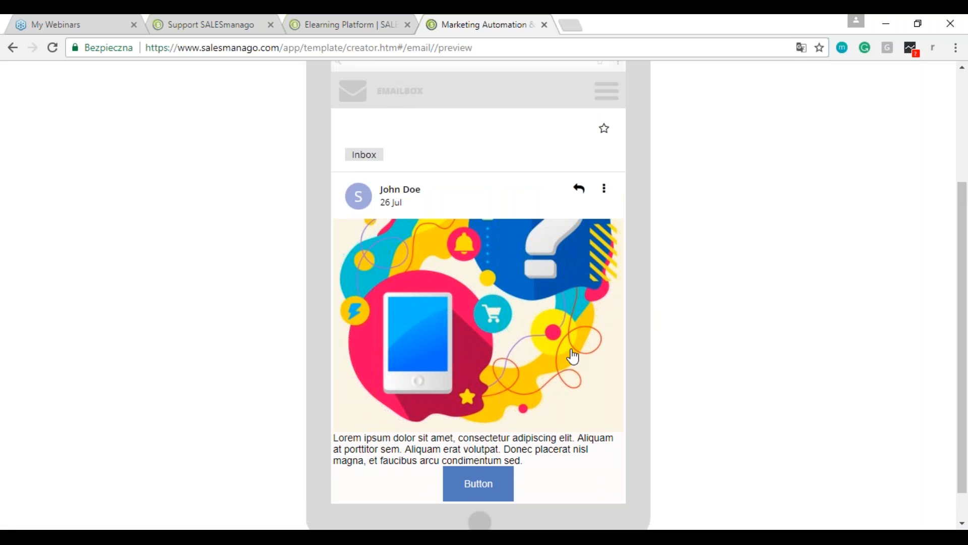
# Step: Examine the remaining images and buttons in the mobile preview and return to the email editor
pyautogui.scroll(-1, 556, 313)
pyautogui.scroll(-5, 557, 314)
pyautogui.scroll(3, 557, 314)
pyautogui.press('super')
pyautogui.press('super')
pyautogui.scroll(1, 556, 314)
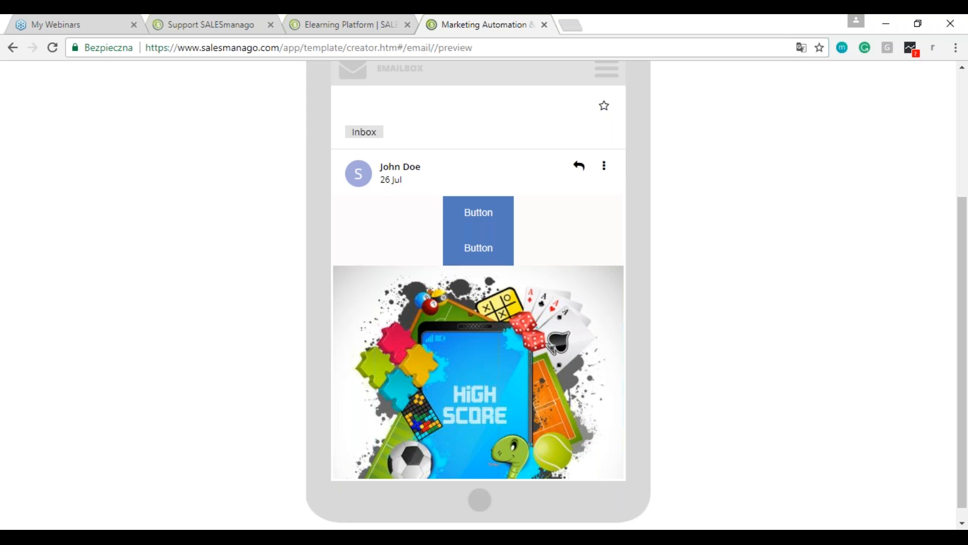
pyautogui.scroll(5, 553, 348)
pyautogui.click(909, 81)
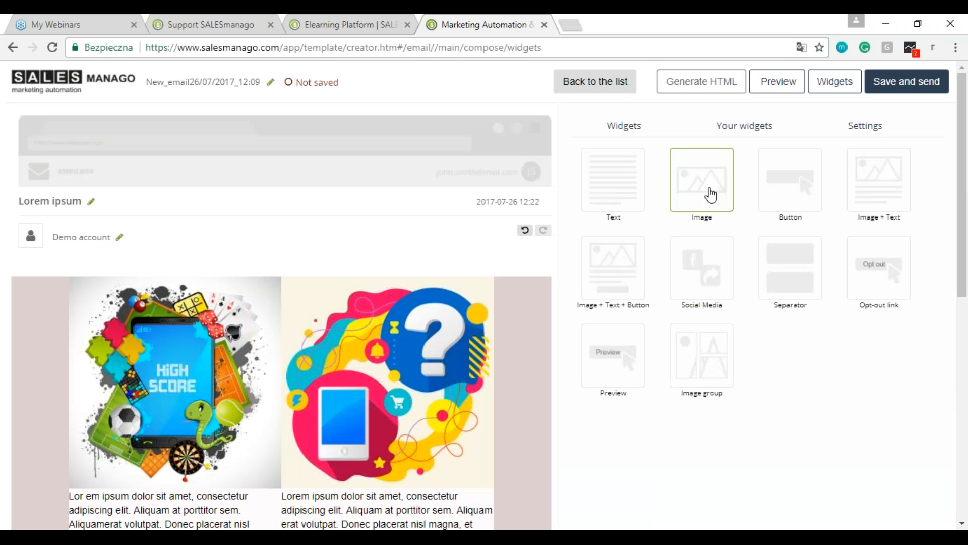
# Step: Compare the image, text and button rows in the editor through to the end of the email
pyautogui.scroll(-1, 540, 444)
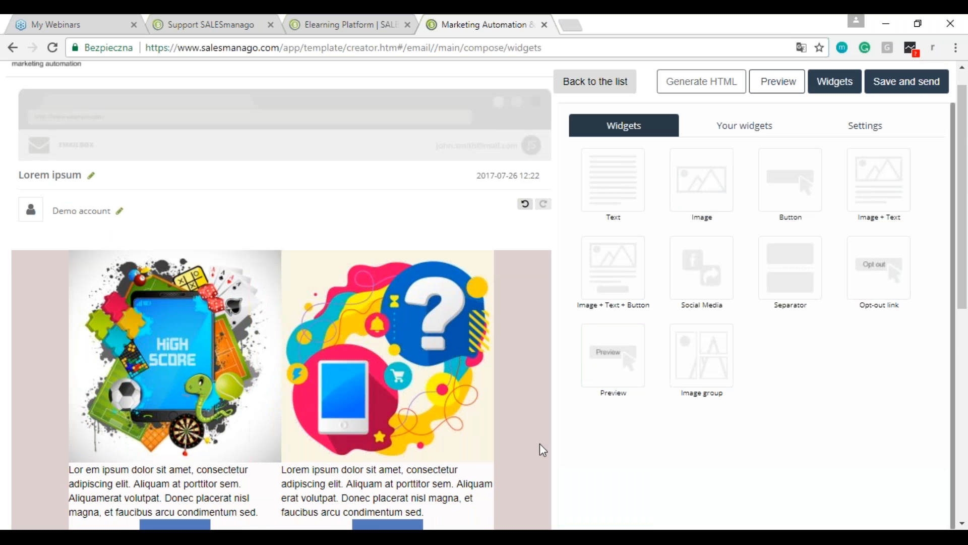
pyautogui.scroll(-4, 542, 448)
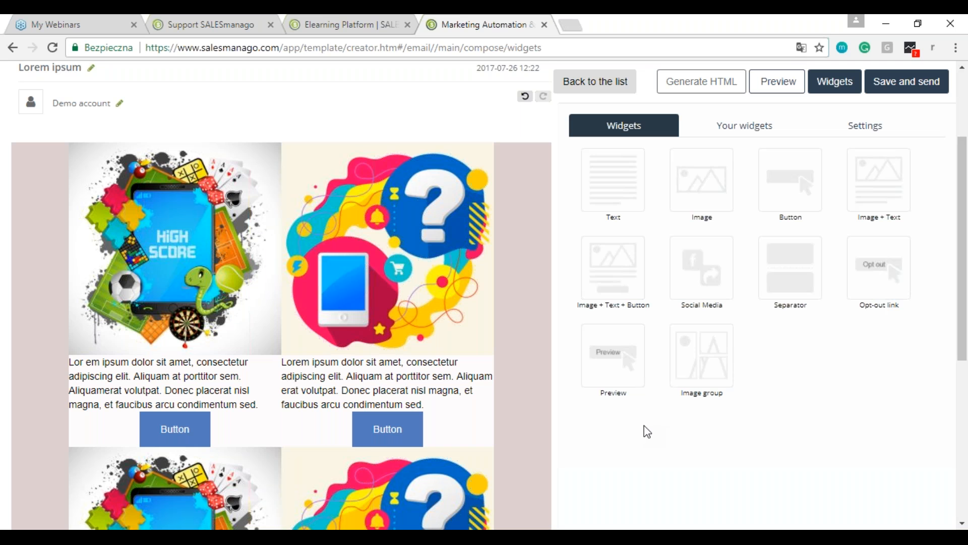
pyautogui.scroll(-2, 563, 382)
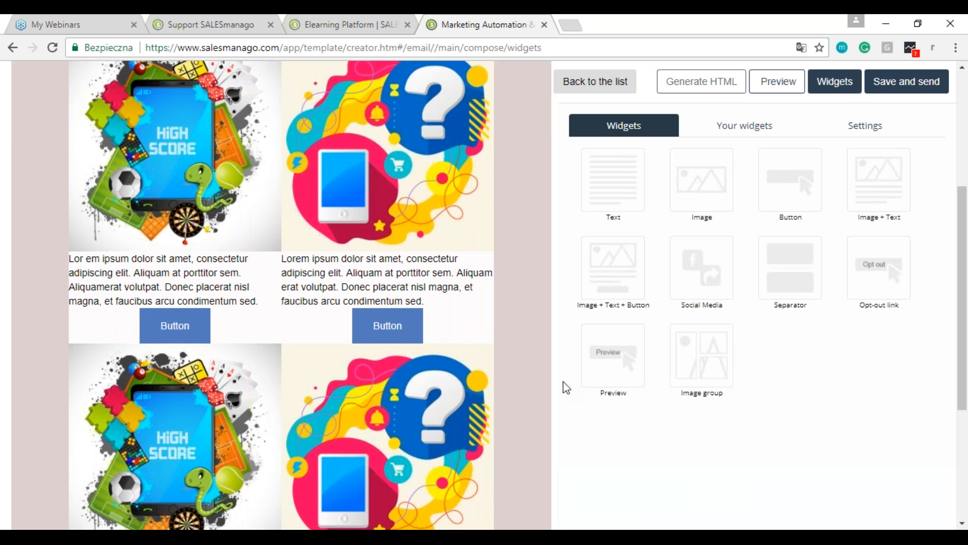
pyautogui.scroll(-1, 520, 351)
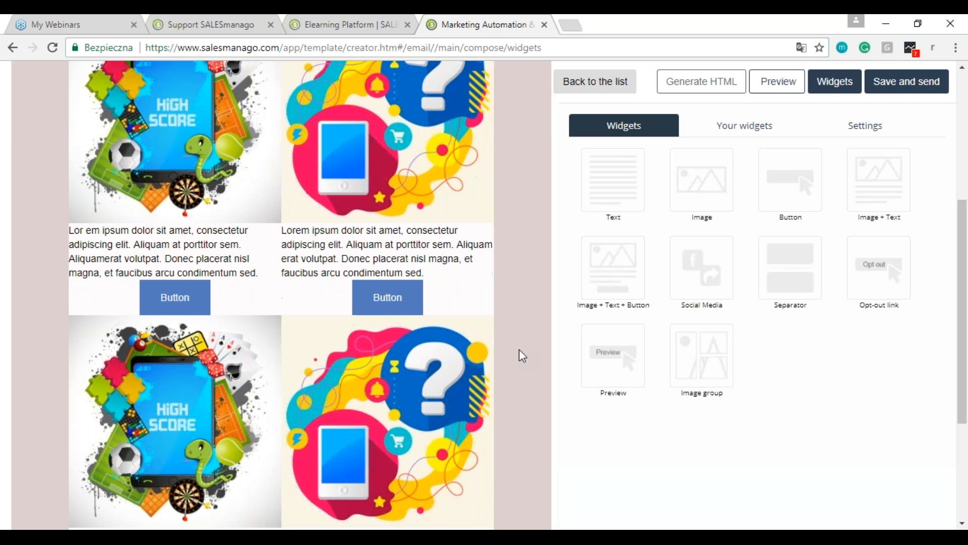
pyautogui.scroll(-1, 519, 350)
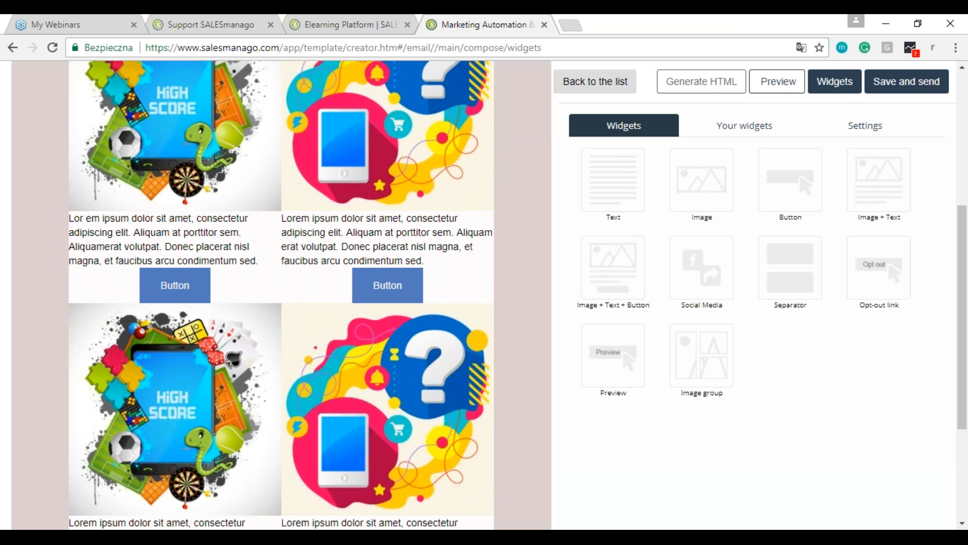
pyautogui.scroll(-1, 507, 360)
pyautogui.scroll(-3, 507, 359)
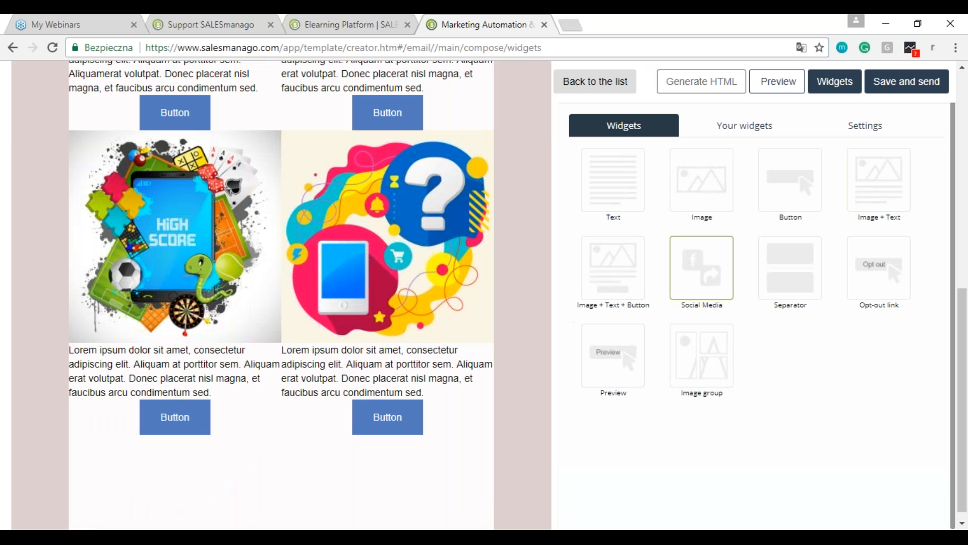
# Step: Add a Social Media widget below the last row of buttons and open its settings
pyautogui.moveTo(722, 267); pyautogui.dragTo(281, 484)
pyautogui.scroll(-1, 282, 295)
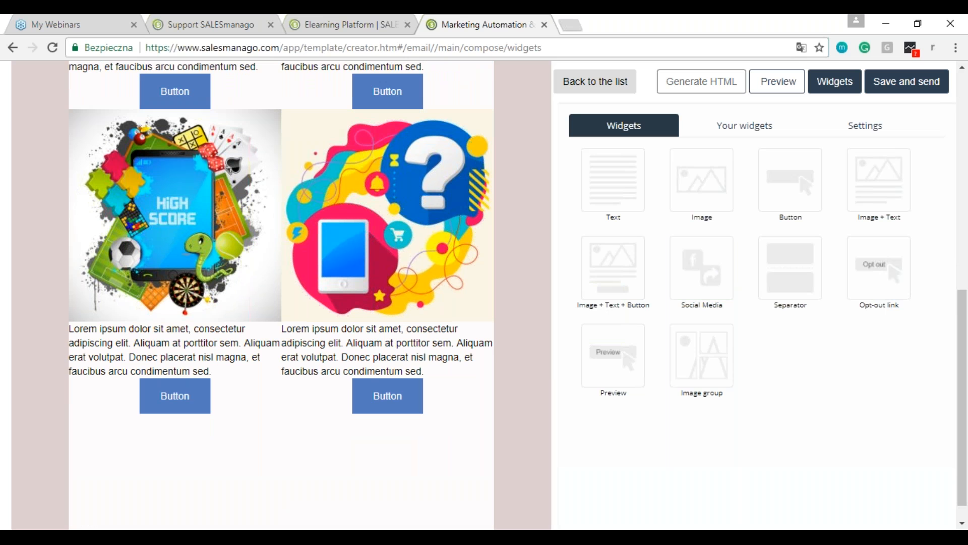
pyautogui.scroll(-1, 281, 295)
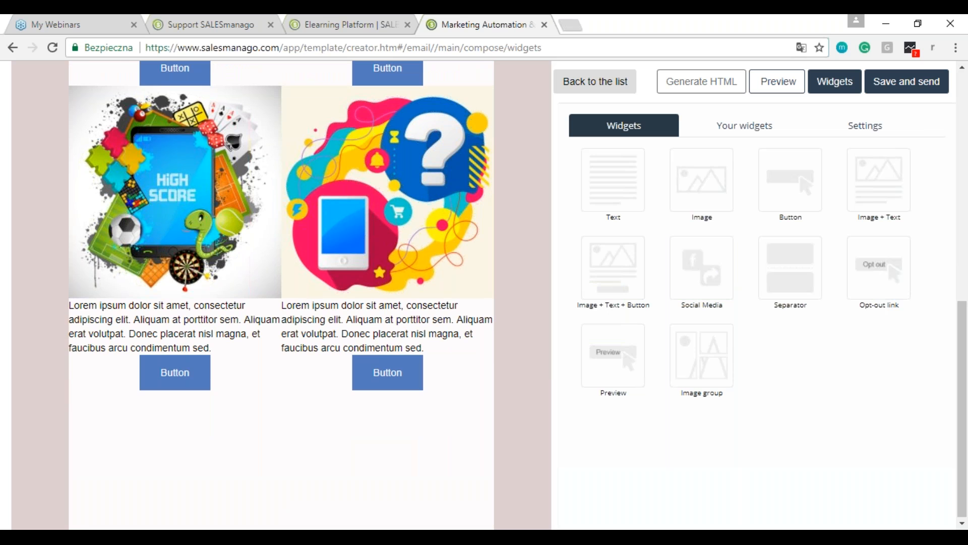
pyautogui.scroll(10, 282, 295)
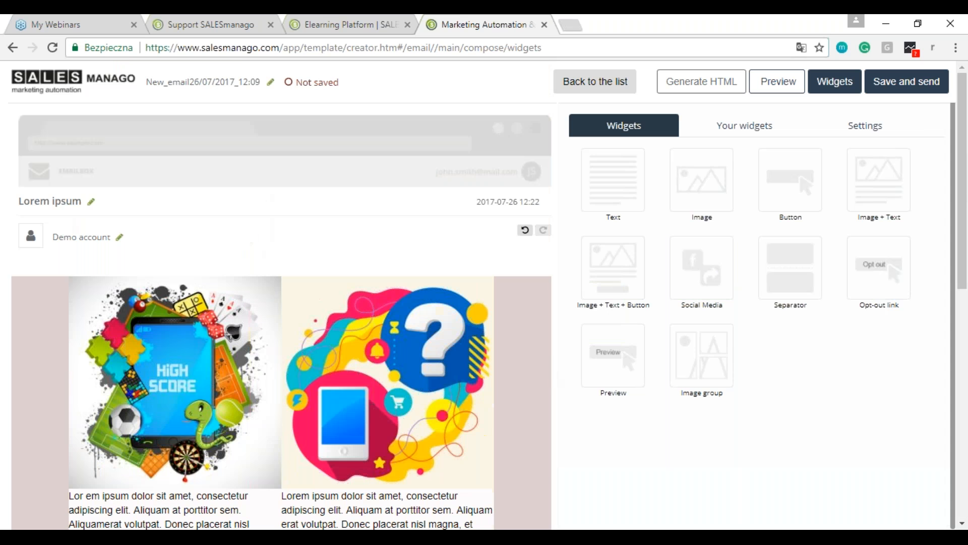
pyautogui.scroll(-1, 501, 356)
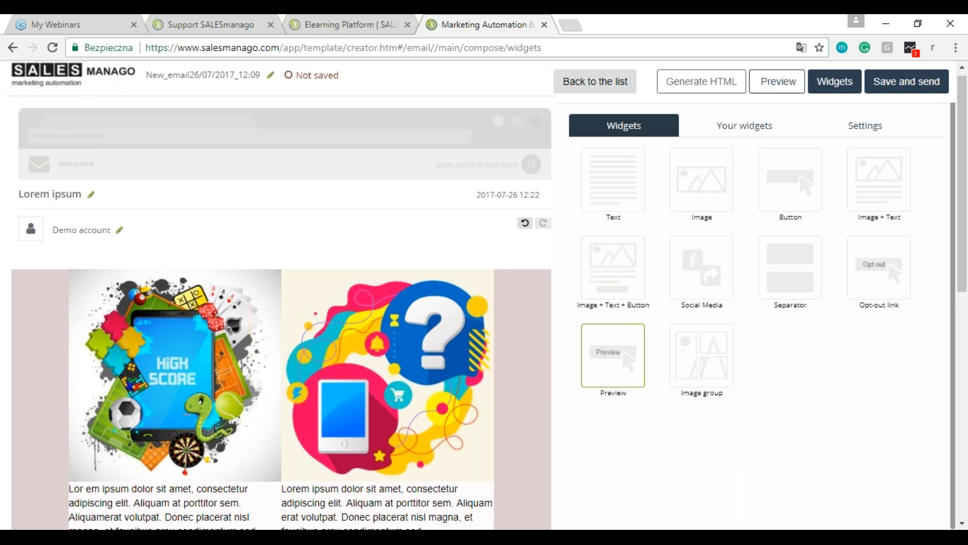
pyautogui.scroll(-10, 500, 355)
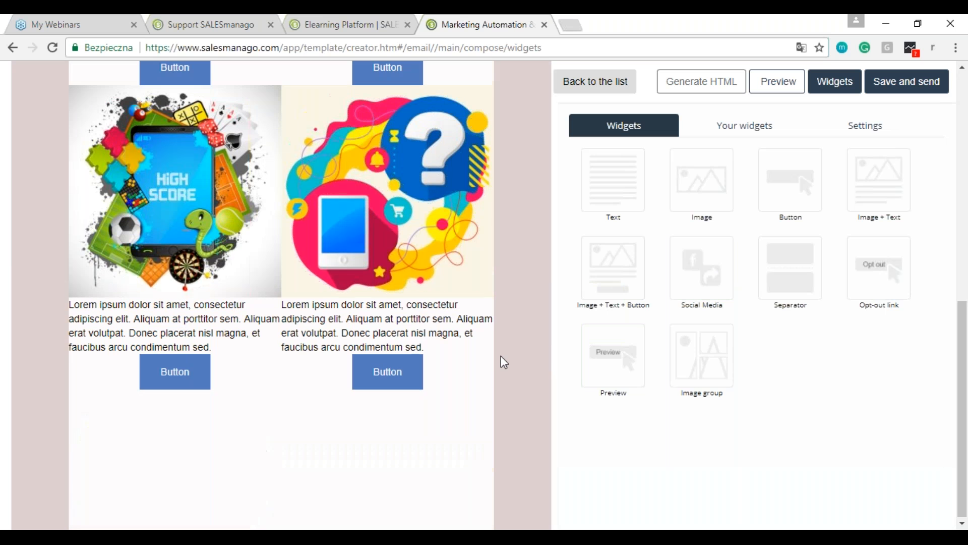
pyautogui.click(449, 382)
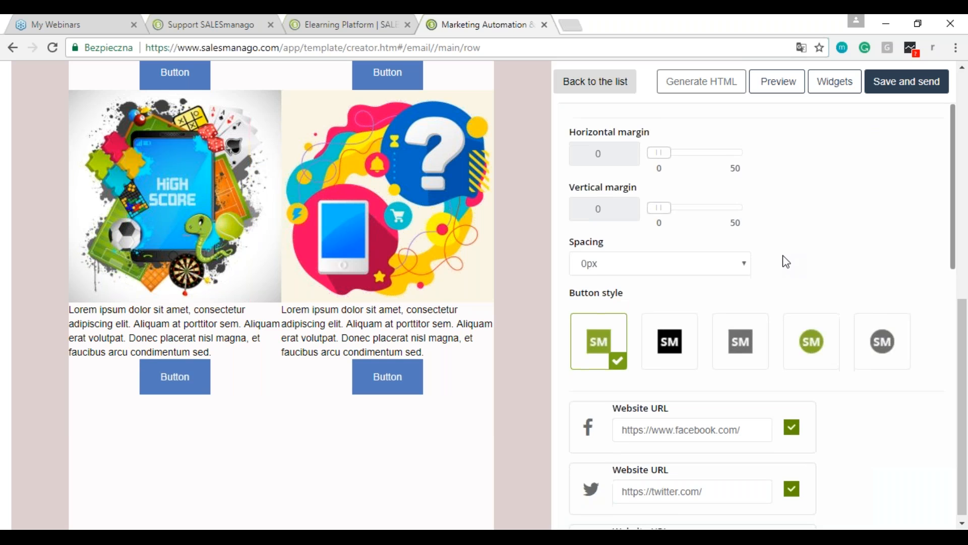
# Step: Set the spacing between the social media icons to 10px
pyautogui.scroll(-1, 784, 261)
pyautogui.scroll(1, 785, 261)
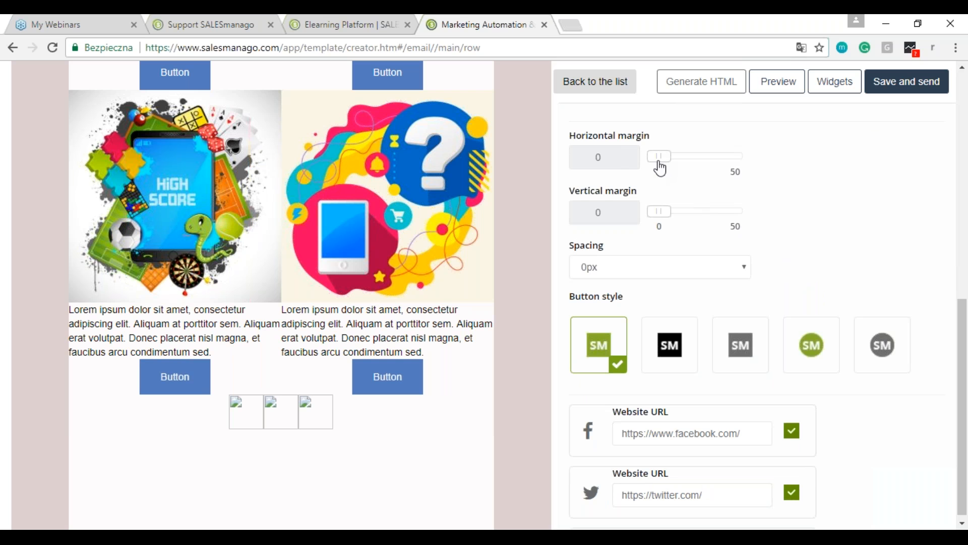
pyautogui.click(631, 268)
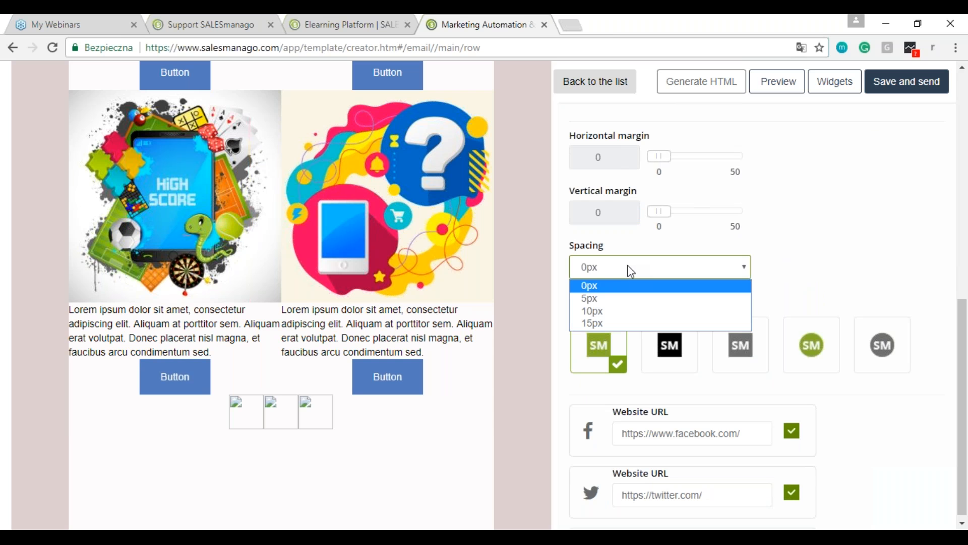
pyautogui.click(619, 310)
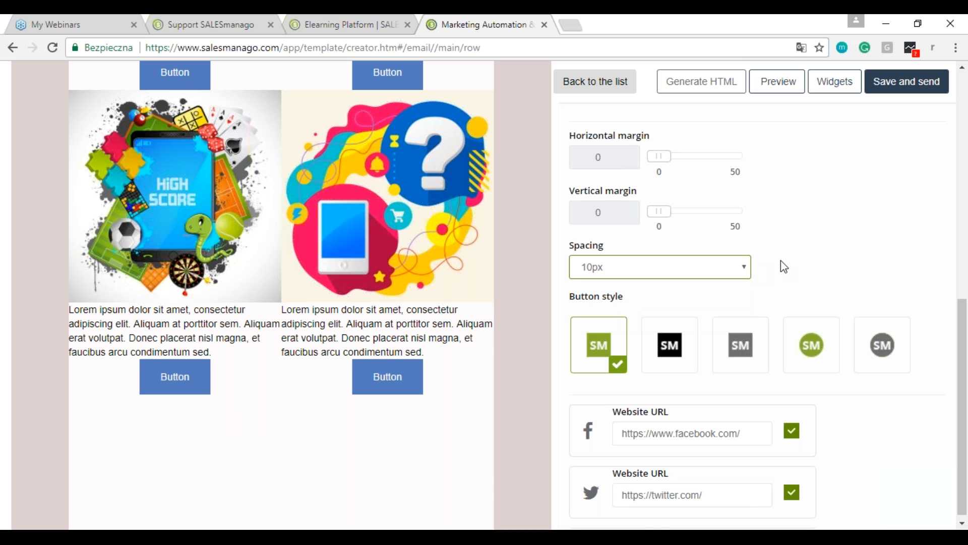
# Step: Try the black and grey square button styles for the social icons and settle on the round grey style
pyautogui.scroll(-1, 782, 262)
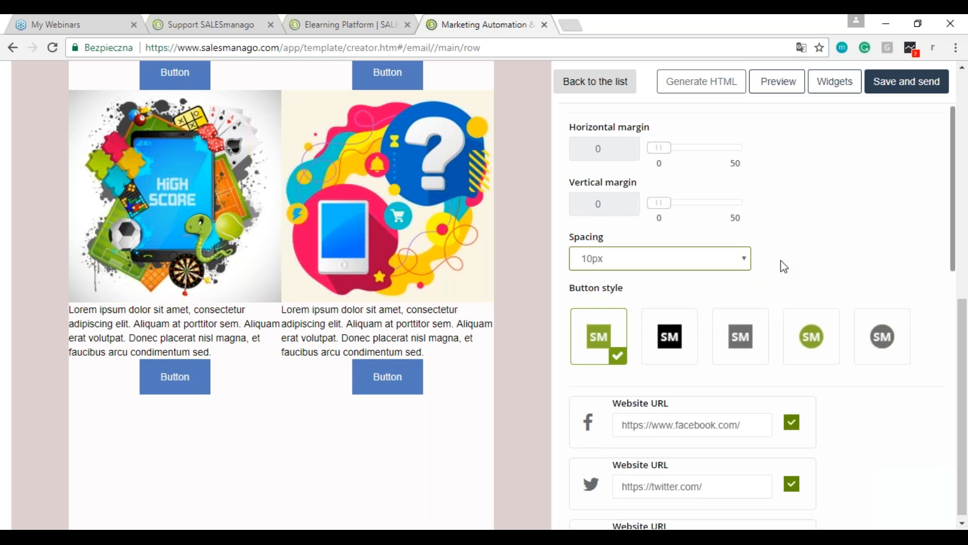
pyautogui.scroll(-3, 781, 260)
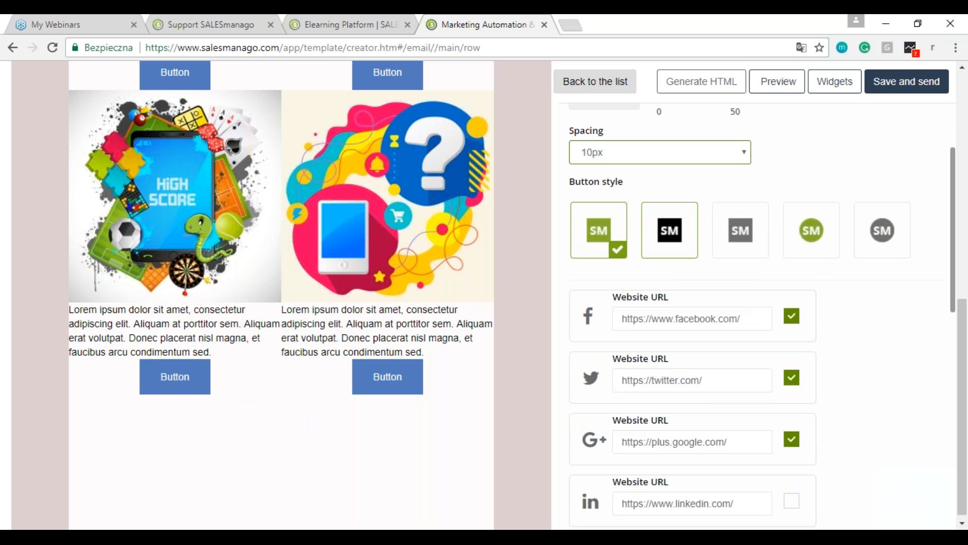
pyautogui.click(670, 249)
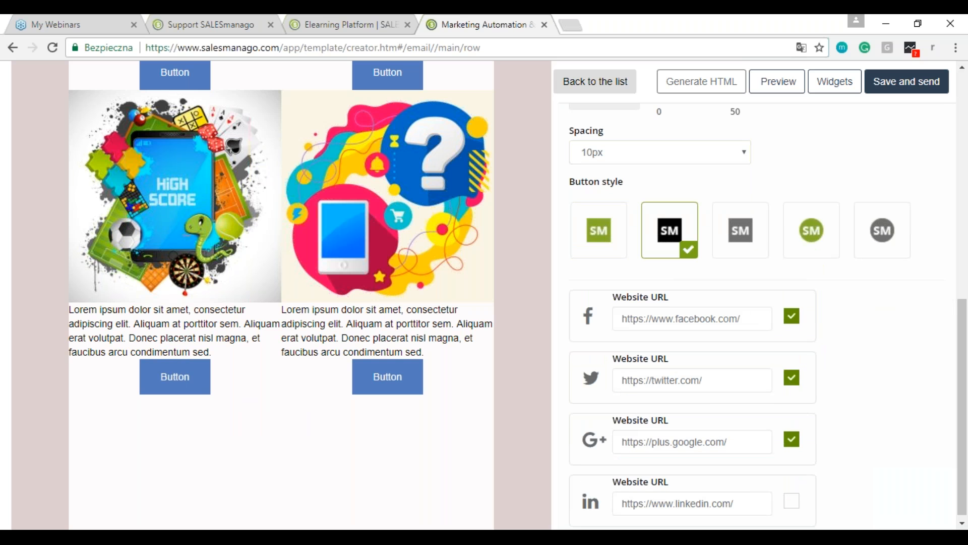
pyautogui.click(723, 246)
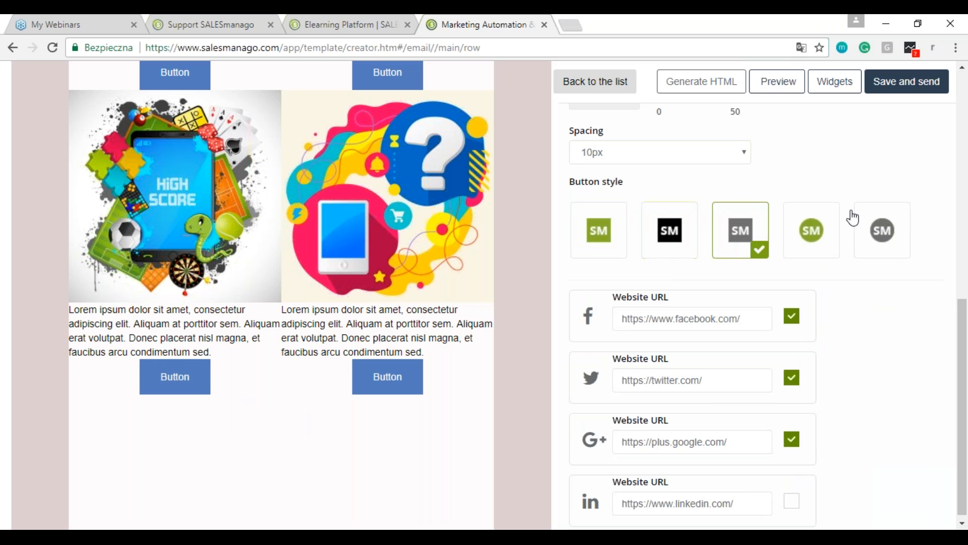
pyautogui.click(879, 217)
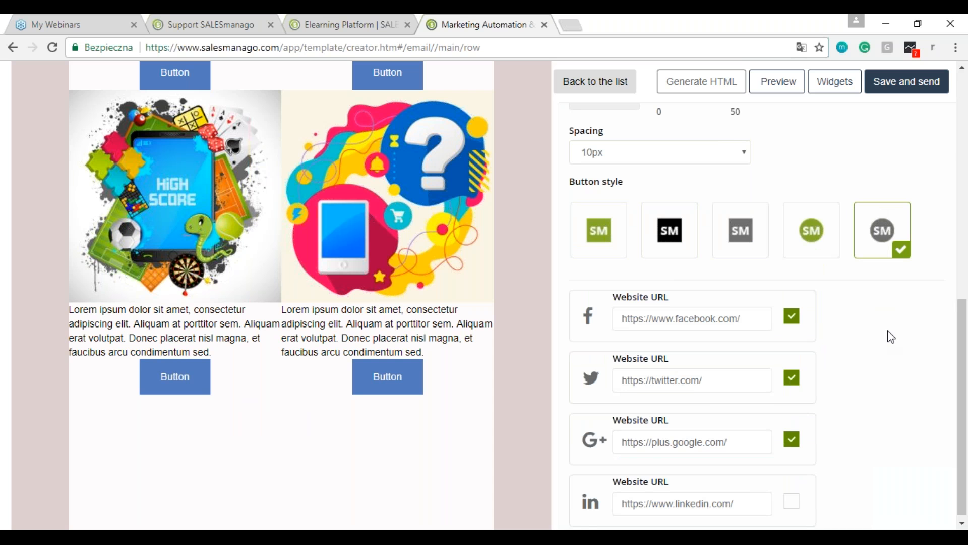
# Step: Enable the LinkedIn and YouTube icons in the Social Media widget and disable the Google+ icon
pyautogui.scroll(-1, 891, 353)
pyautogui.scroll(-2, 888, 359)
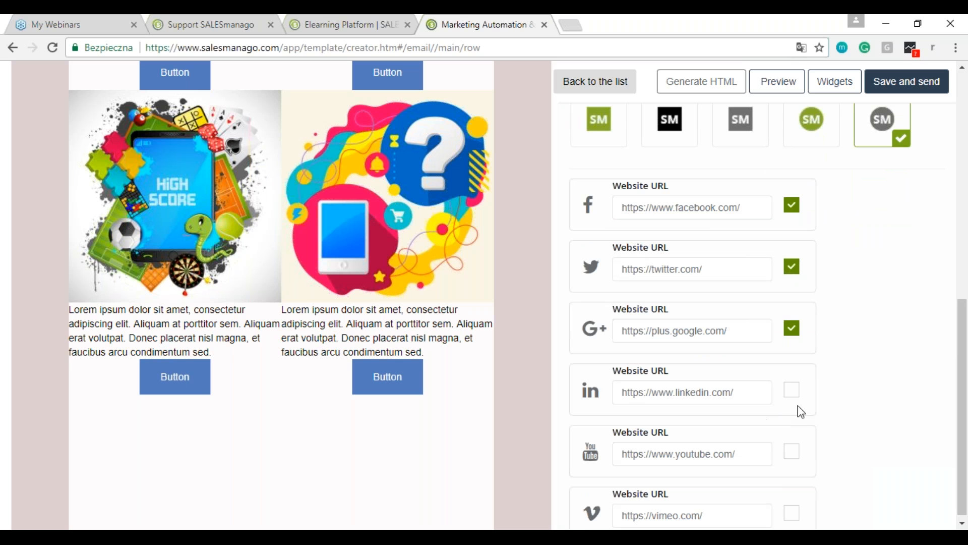
pyautogui.click(792, 391)
pyautogui.click(791, 453)
pyautogui.click(792, 328)
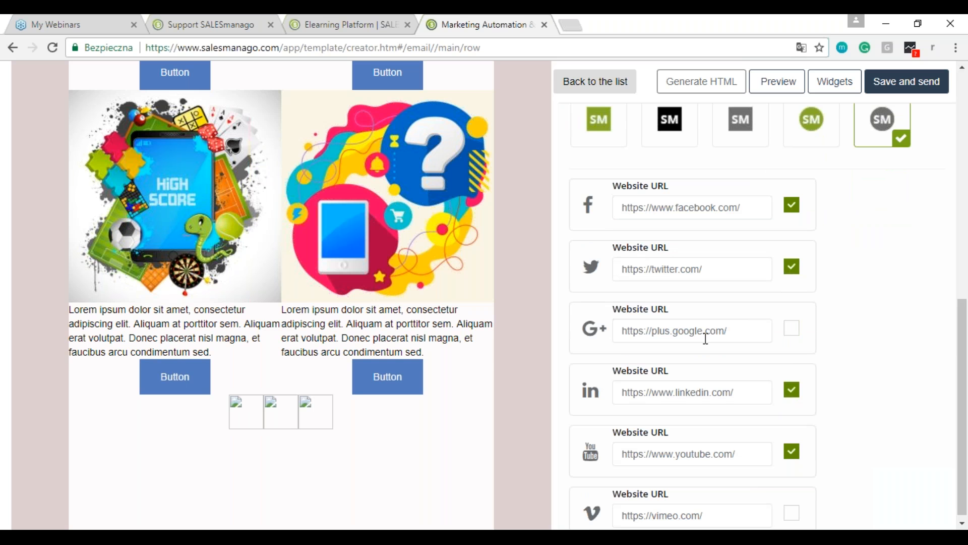
# Step: Look over the available social networks and highlight the Facebook website URL without changing it
pyautogui.scroll(-5, 704, 337)
pyautogui.scroll(1, 693, 313)
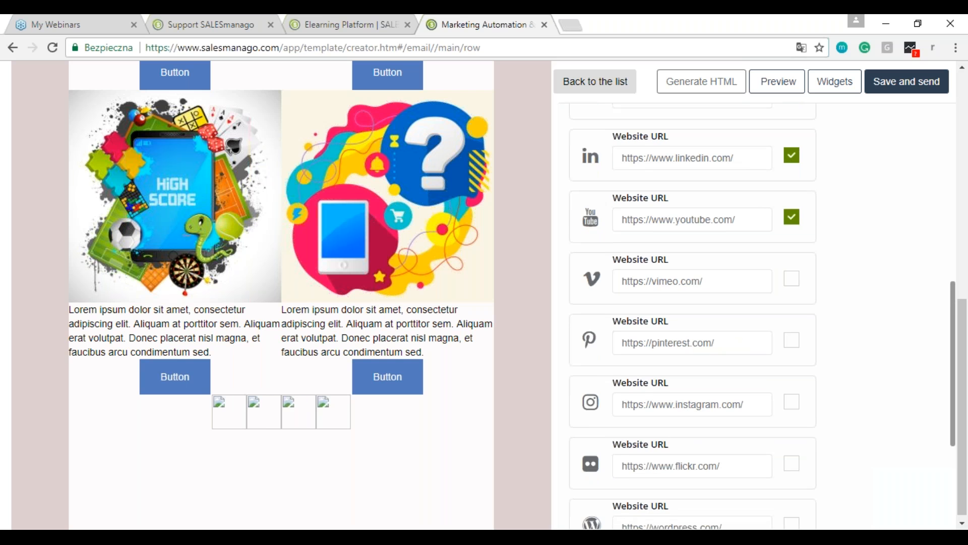
pyautogui.scroll(4, 699, 228)
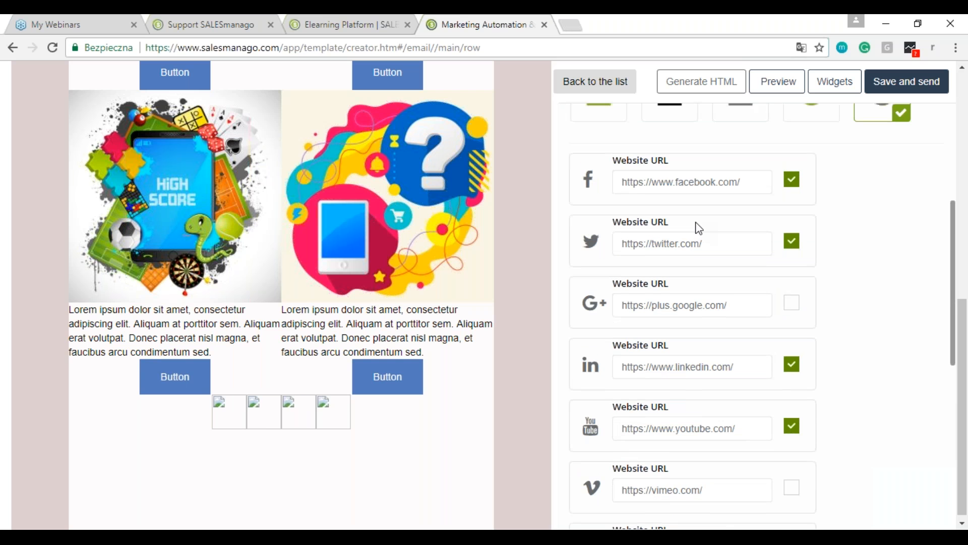
pyautogui.scroll(1, 699, 228)
pyautogui.click(641, 245)
pyautogui.tripleClick(642, 247)
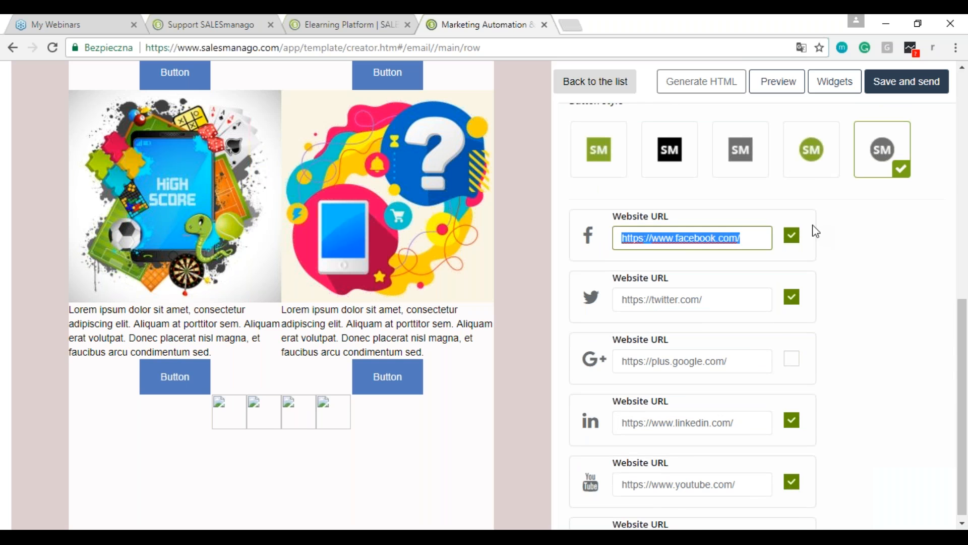
pyautogui.click(817, 233)
# Step: Review all Social Media widget settings from the margins to the WeChat entry and return to the widget list
pyautogui.scroll(-1, 867, 285)
pyautogui.scroll(-7, 867, 286)
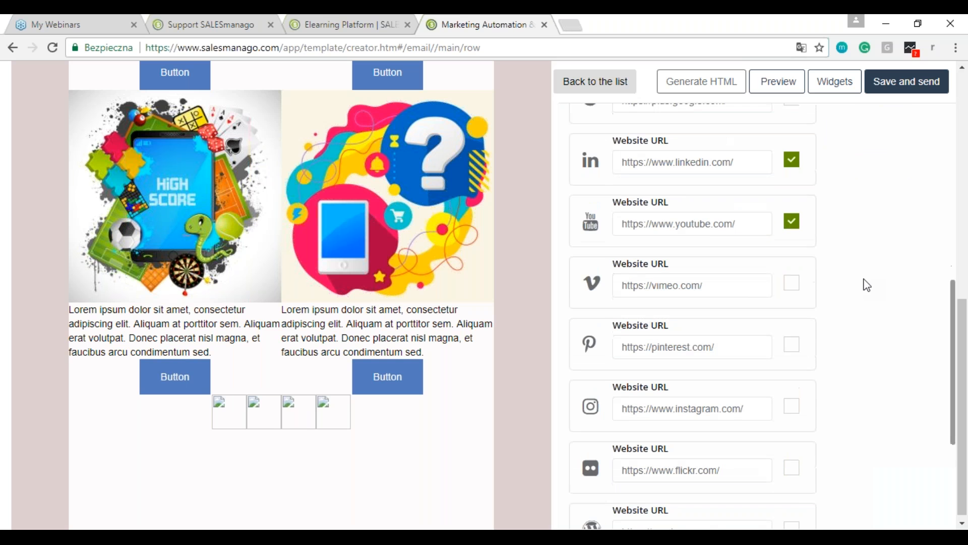
pyautogui.scroll(-2, 867, 285)
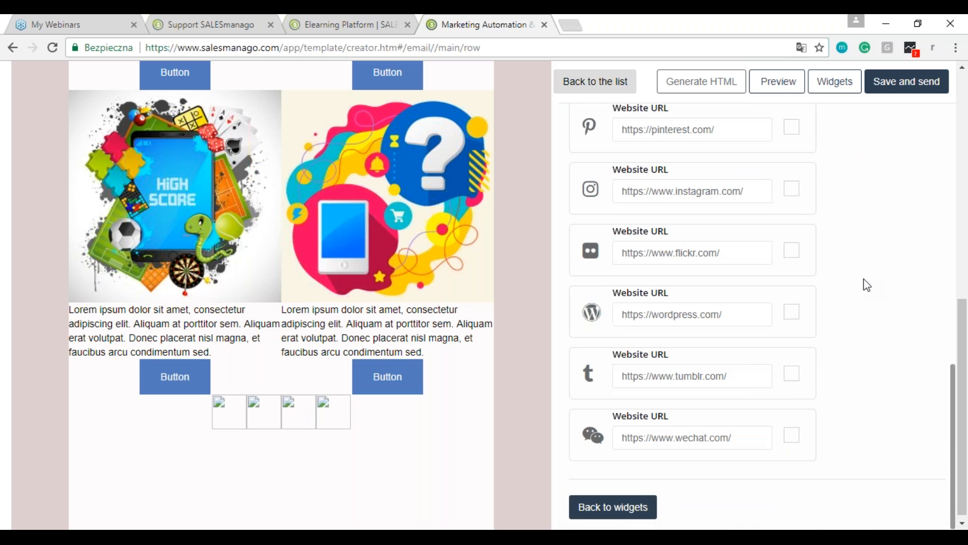
pyautogui.scroll(1, 867, 285)
pyautogui.scroll(8, 867, 285)
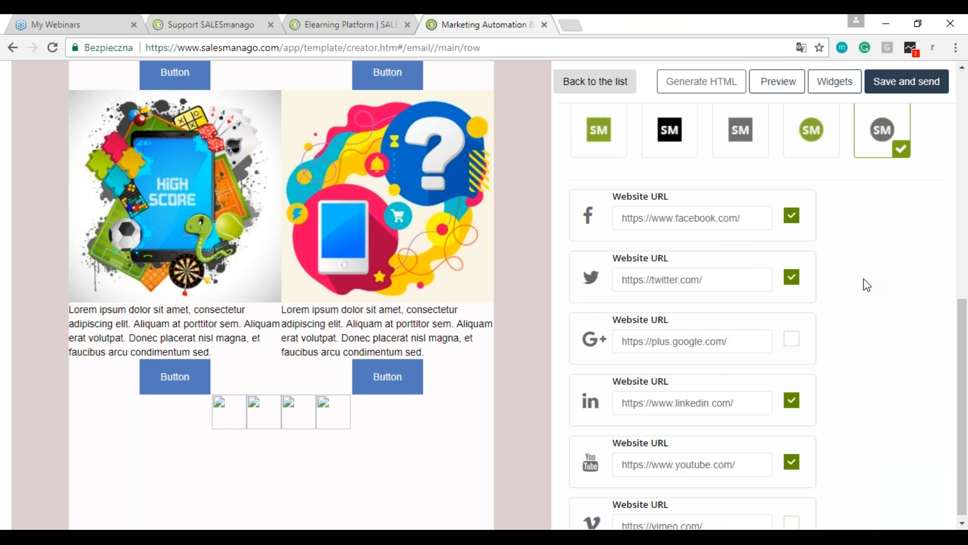
pyautogui.scroll(-1, 867, 286)
pyautogui.scroll(-8, 867, 285)
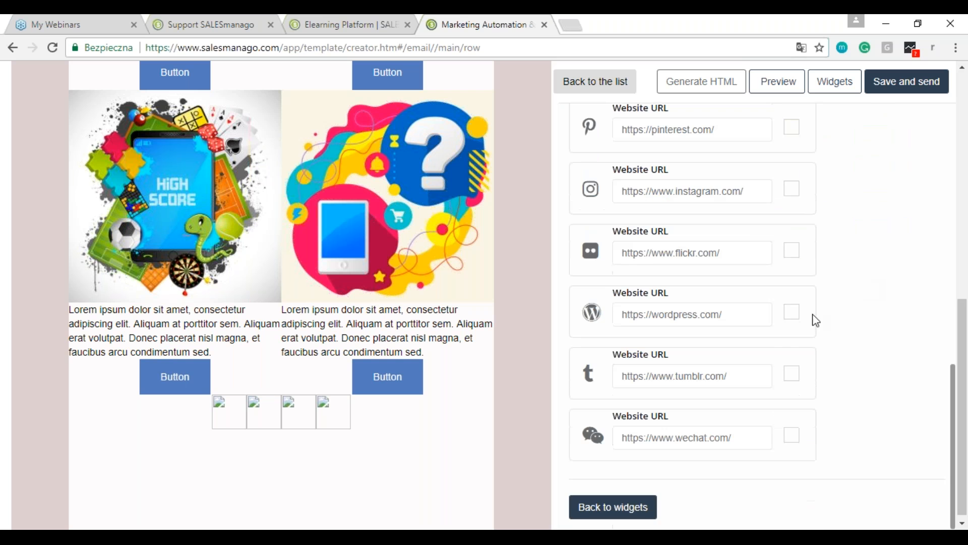
pyautogui.scroll(8, 878, 306)
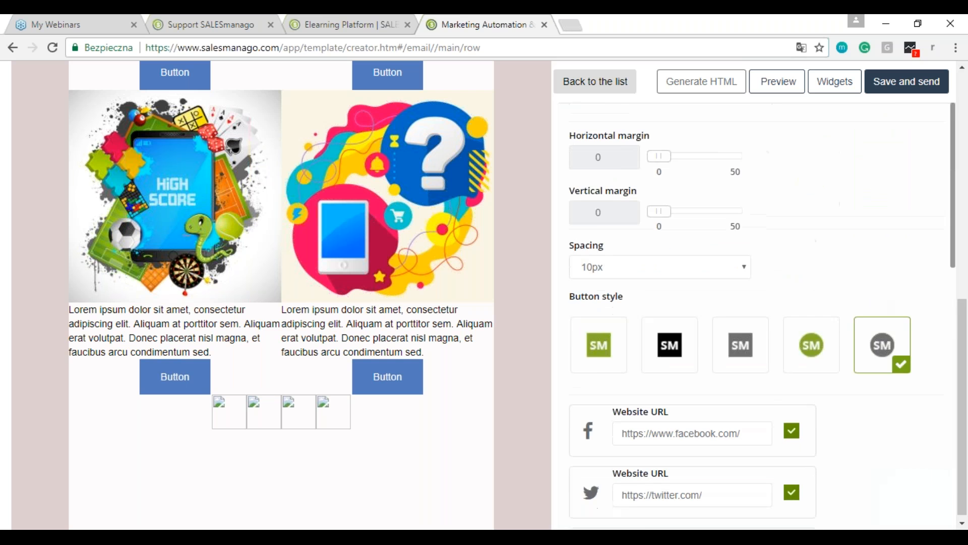
pyautogui.scroll(-8, 860, 309)
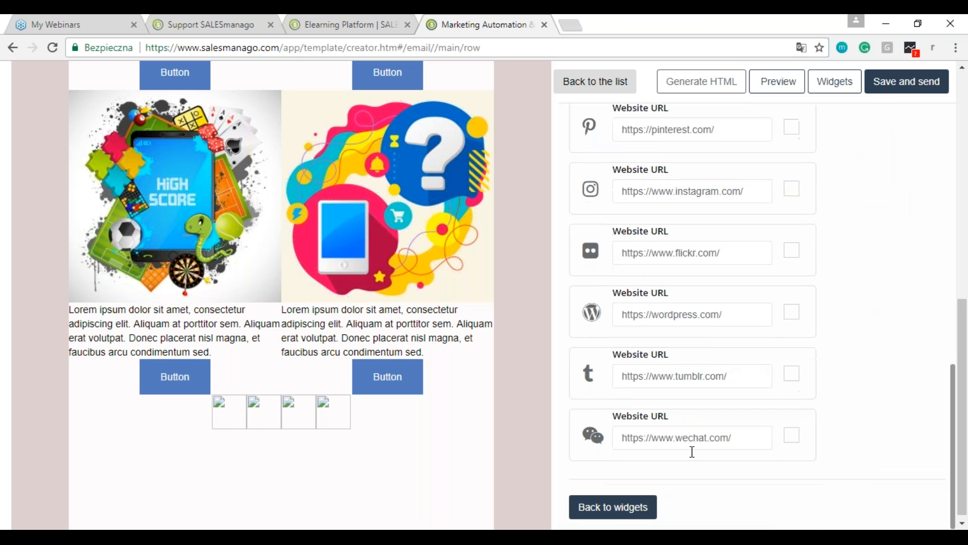
pyautogui.click(613, 507)
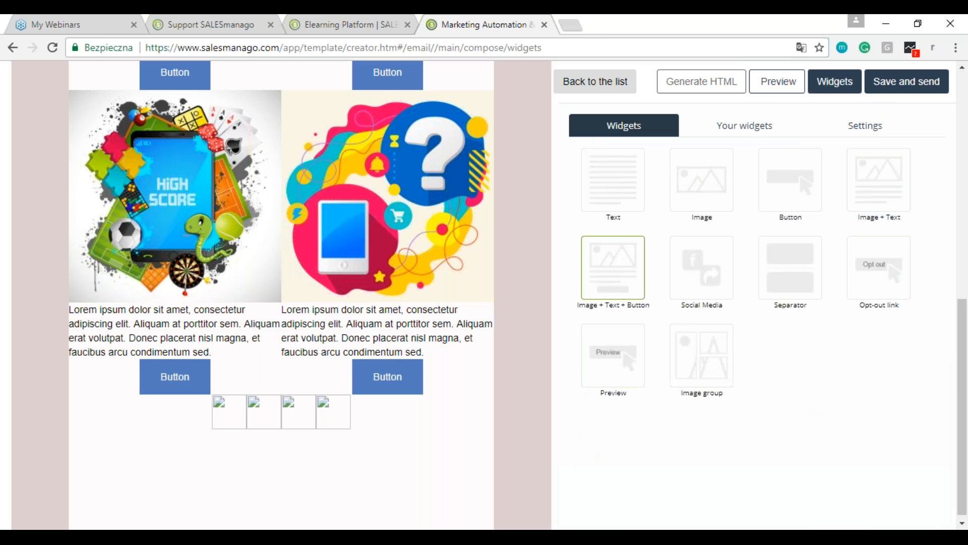
pyautogui.scroll(1, 281, 252)
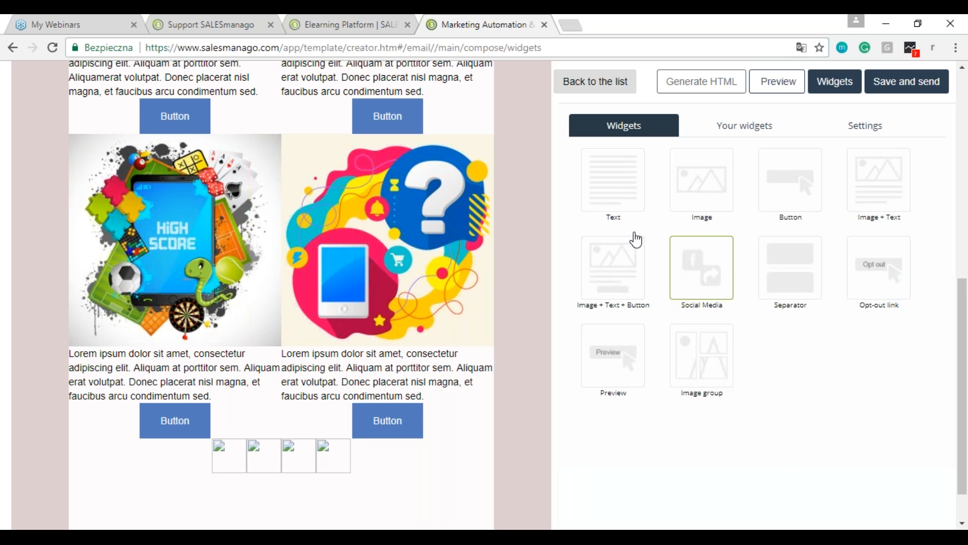
# Step: Insert a Separator widget between the last image, text and button row and the social media icons
pyautogui.moveTo(304, 471)
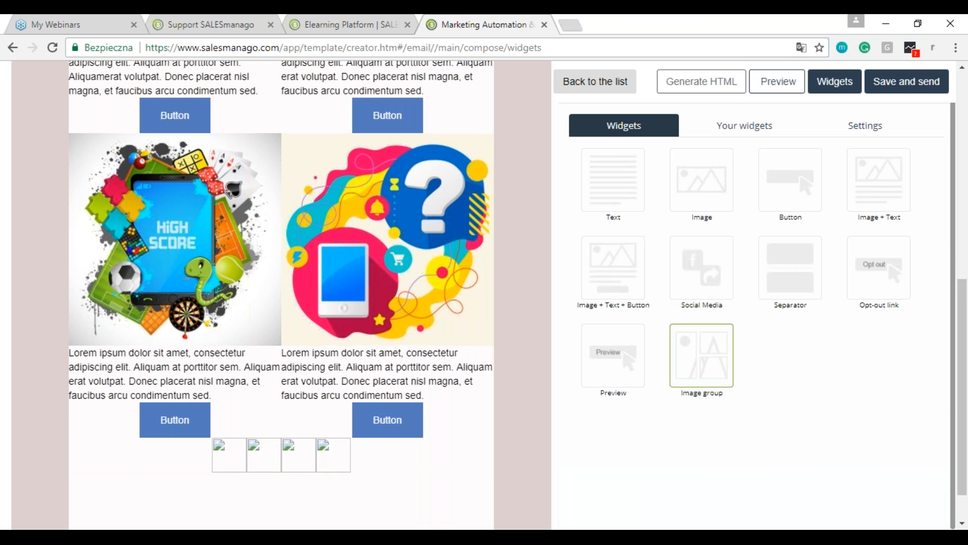
pyautogui.scroll(-1, 701, 356)
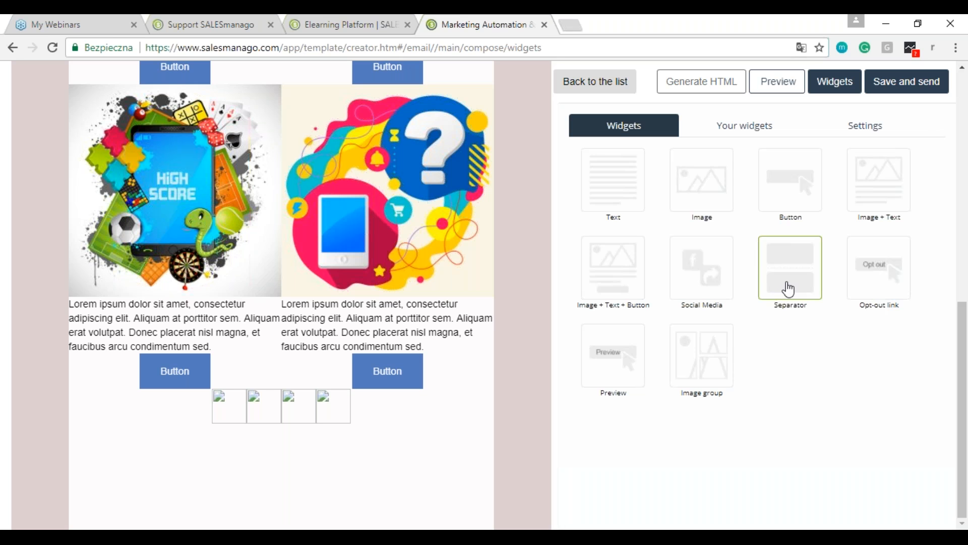
pyautogui.moveTo(789, 283); pyautogui.dragTo(284, 371)
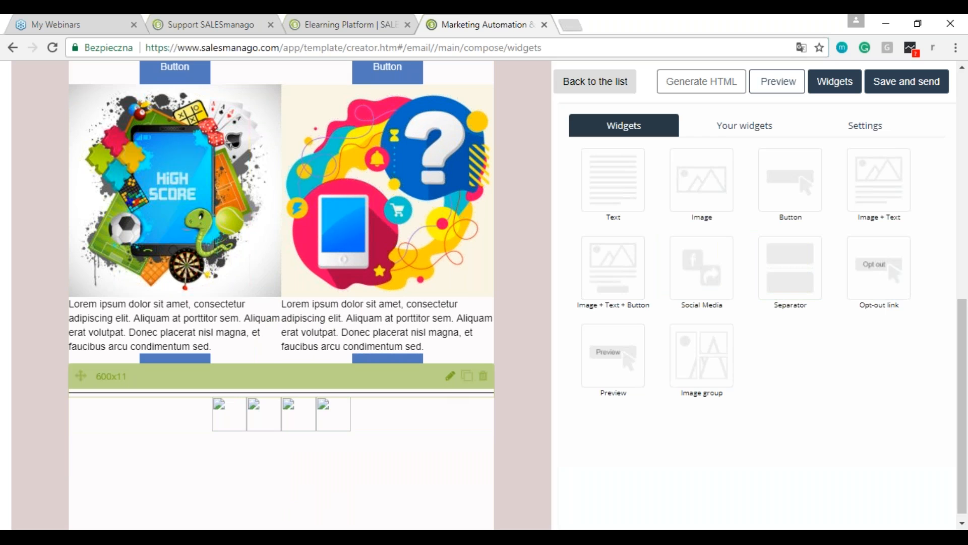
# Step: Open the separator's settings and set its border color to light pink #ebb5b5
pyautogui.click(451, 376)
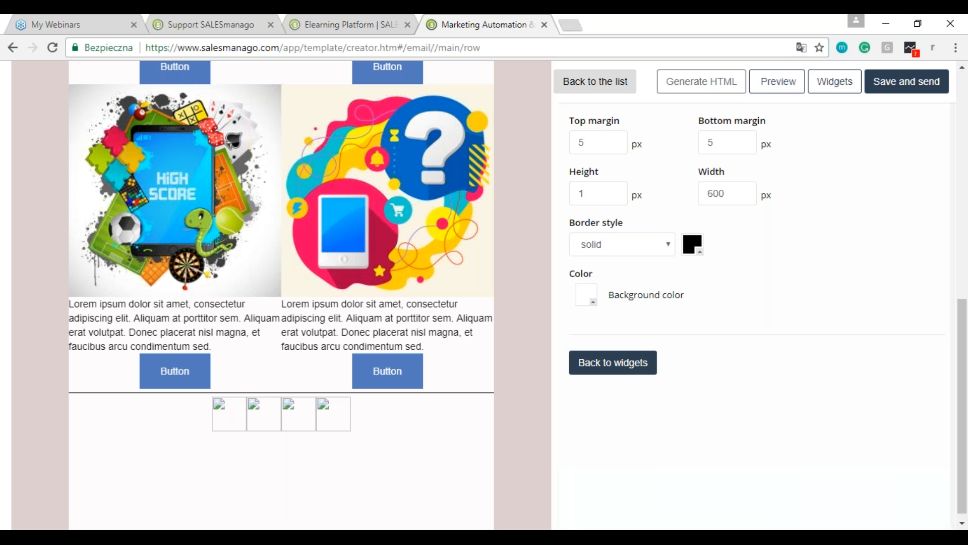
pyautogui.click(693, 244)
pyautogui.click(693, 276)
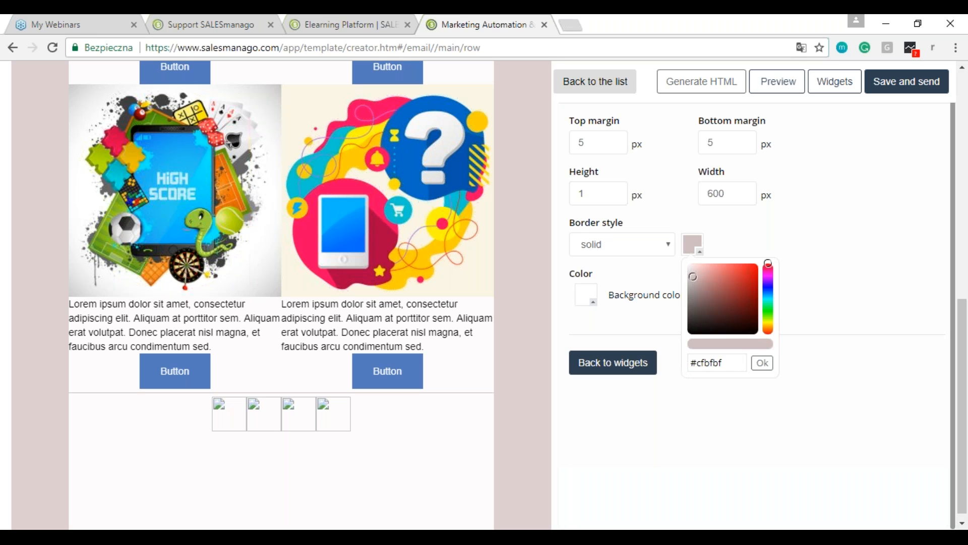
pyautogui.click(716, 265)
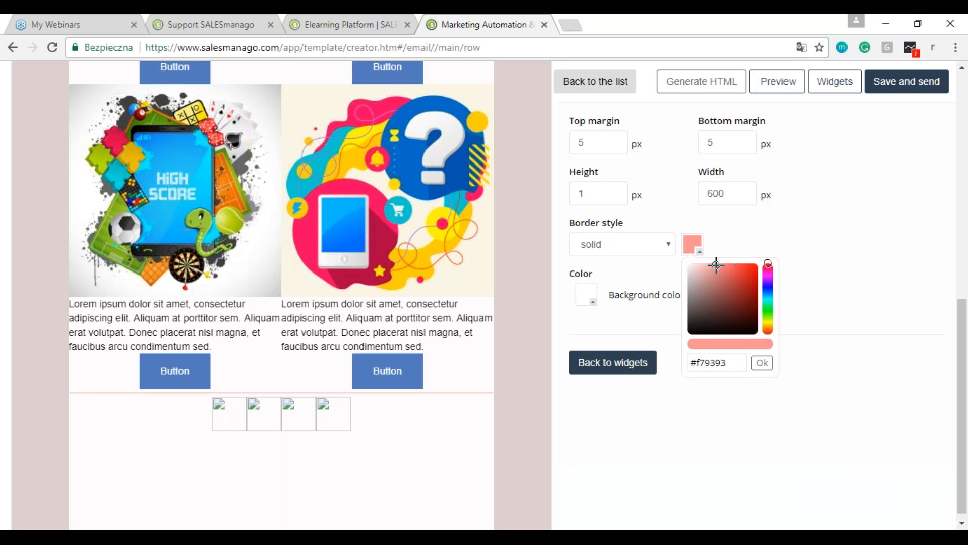
pyautogui.moveTo(716, 266); pyautogui.dragTo(704, 269)
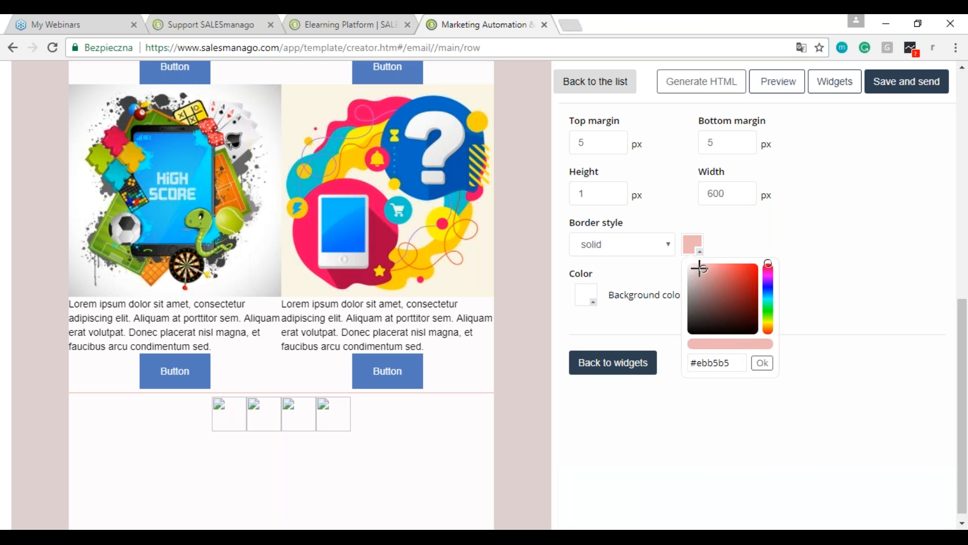
# Step: Set the separator's height to 10 px
pyautogui.click(623, 245)
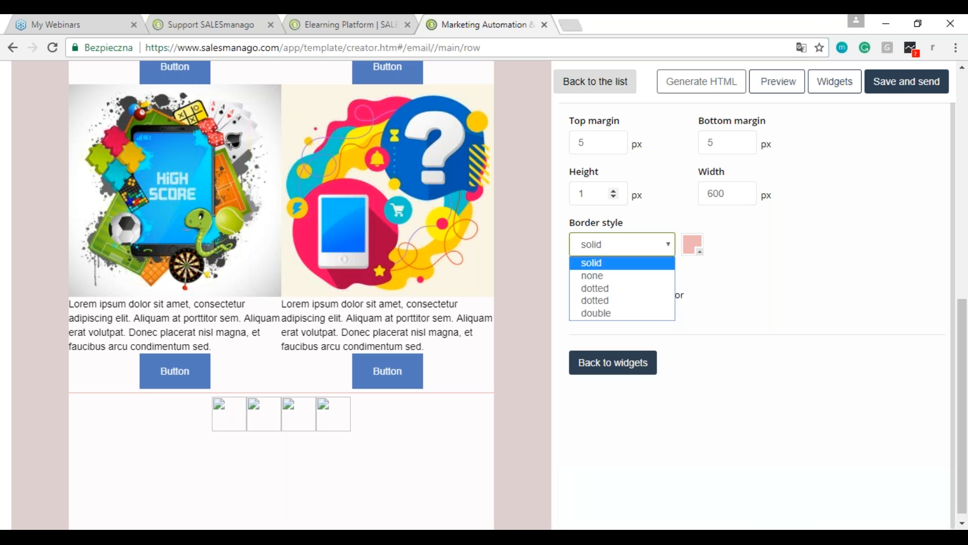
pyautogui.click(595, 194)
pyautogui.write('0')
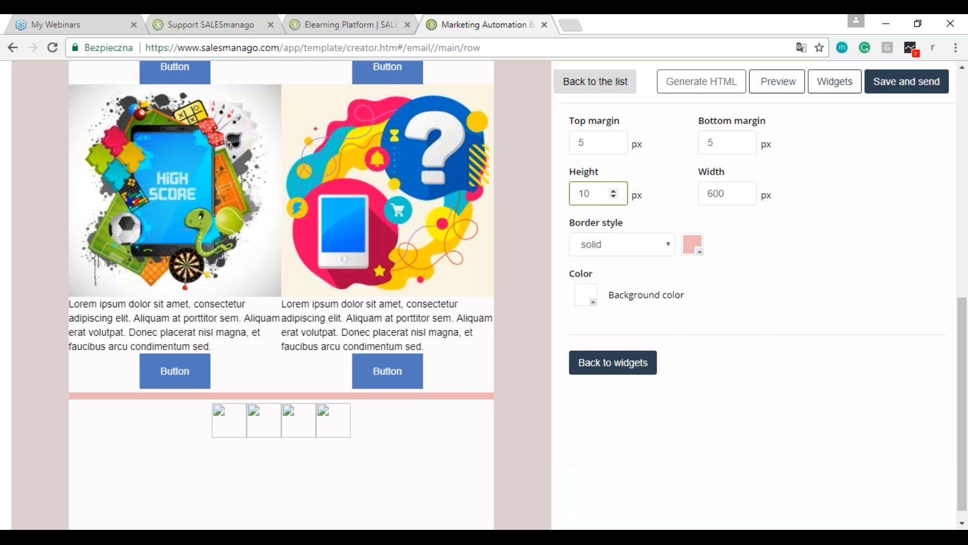
# Step: Try the dotted and double border styles on the separator and settle on none
pyautogui.click(601, 240)
pyautogui.click(604, 244)
pyautogui.click(604, 246)
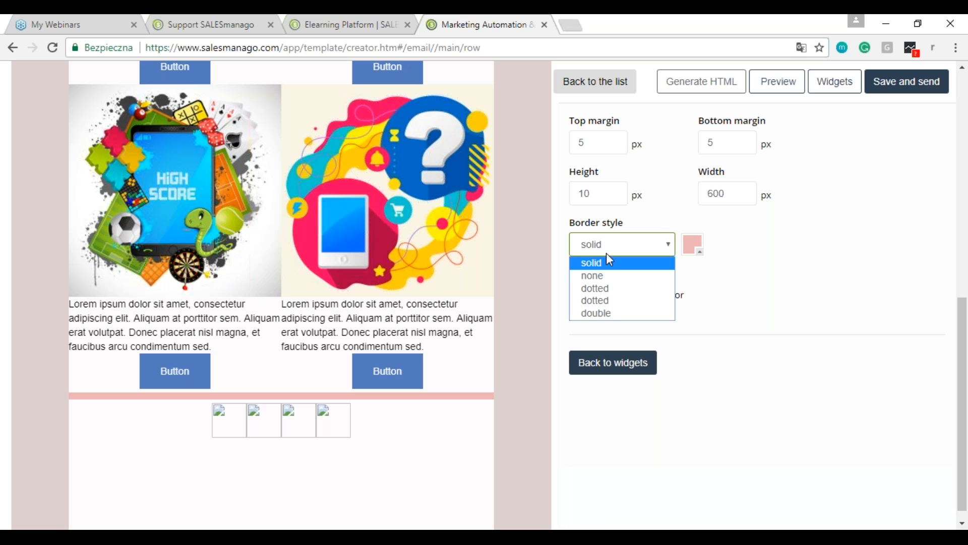
pyautogui.click(605, 288)
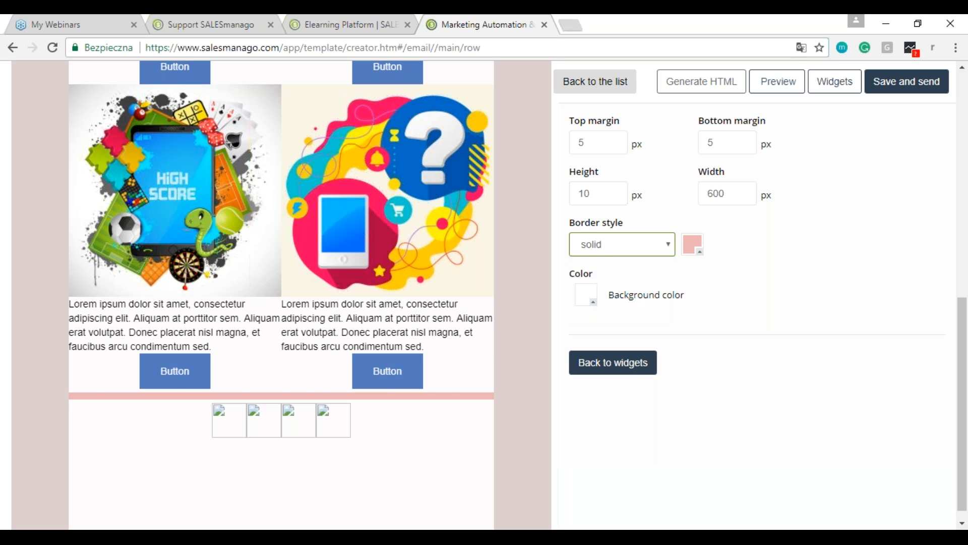
pyautogui.click(612, 250)
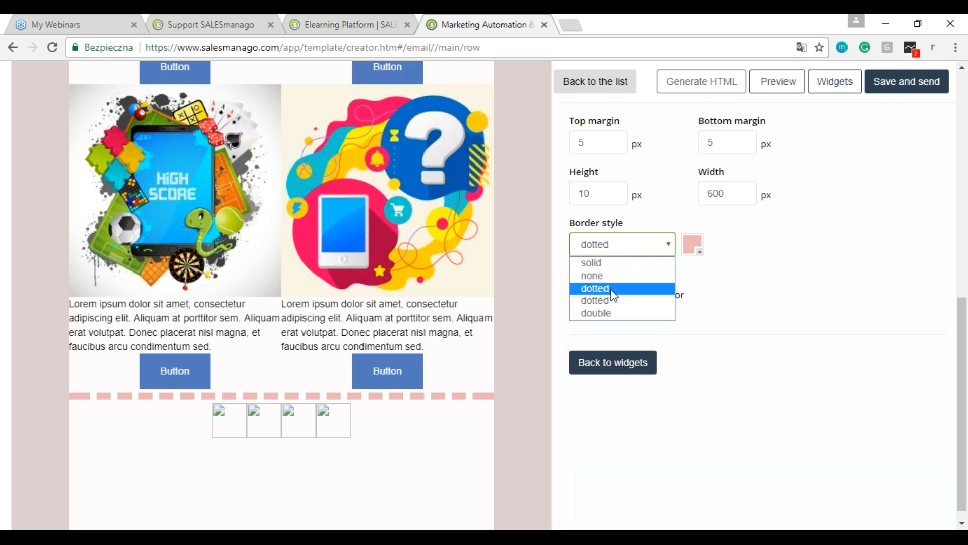
pyautogui.click(612, 314)
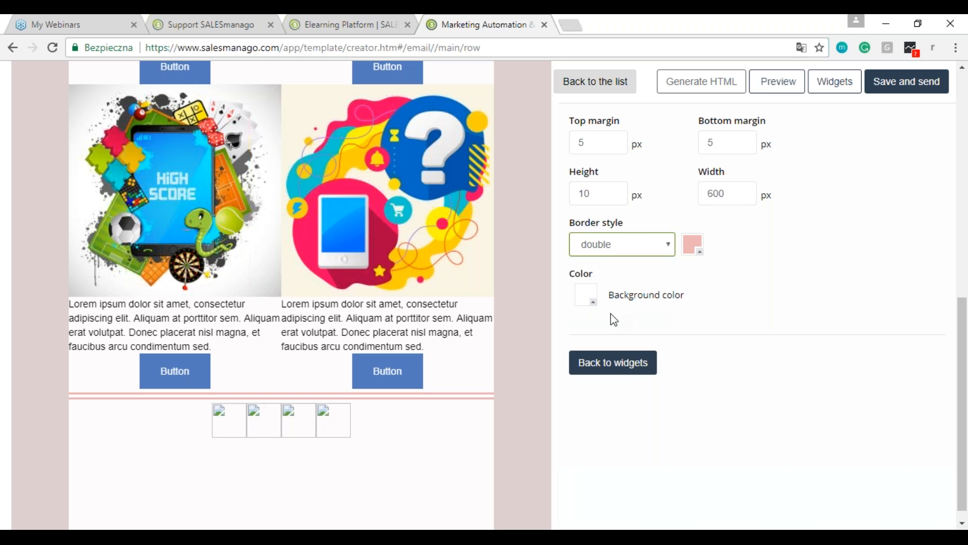
pyautogui.click(630, 252)
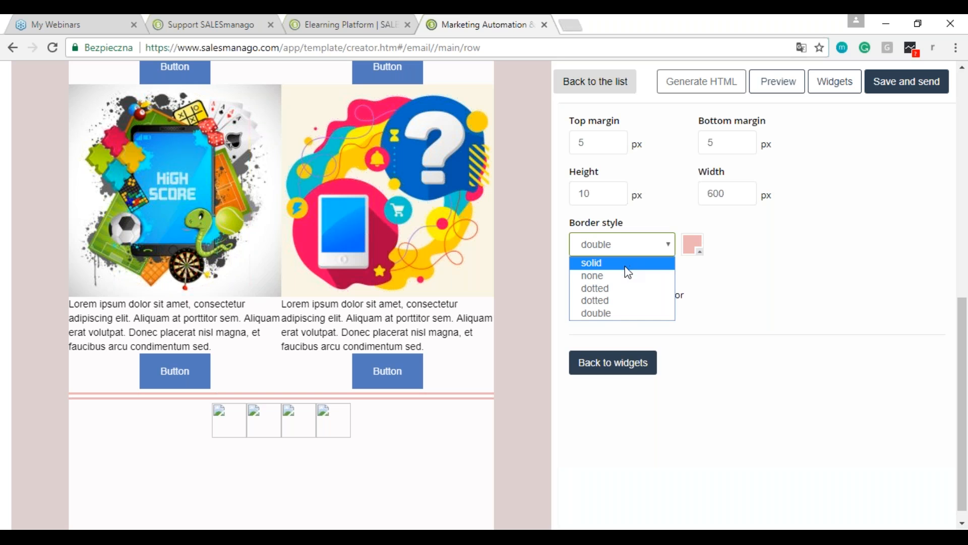
pyautogui.press('Escape')
pyautogui.press('n')
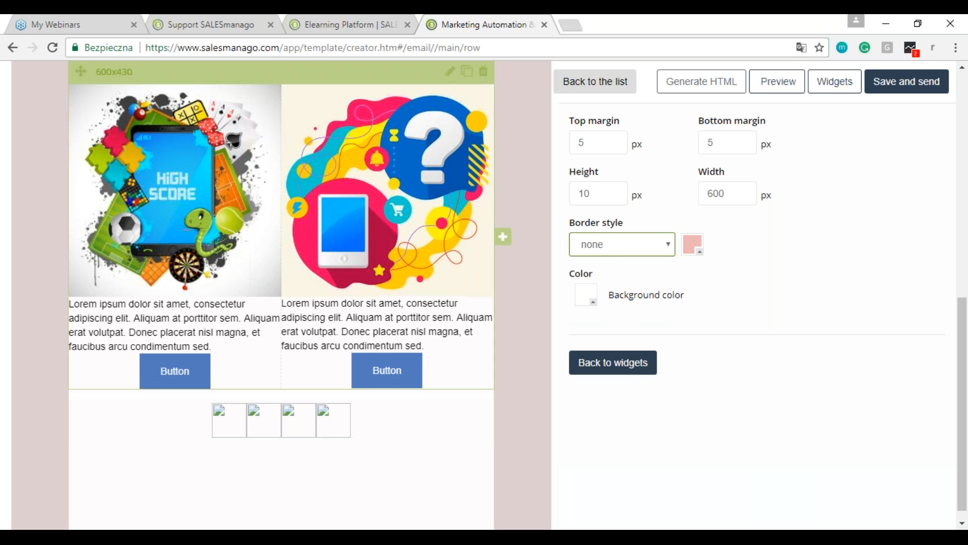
pyautogui.click(601, 253)
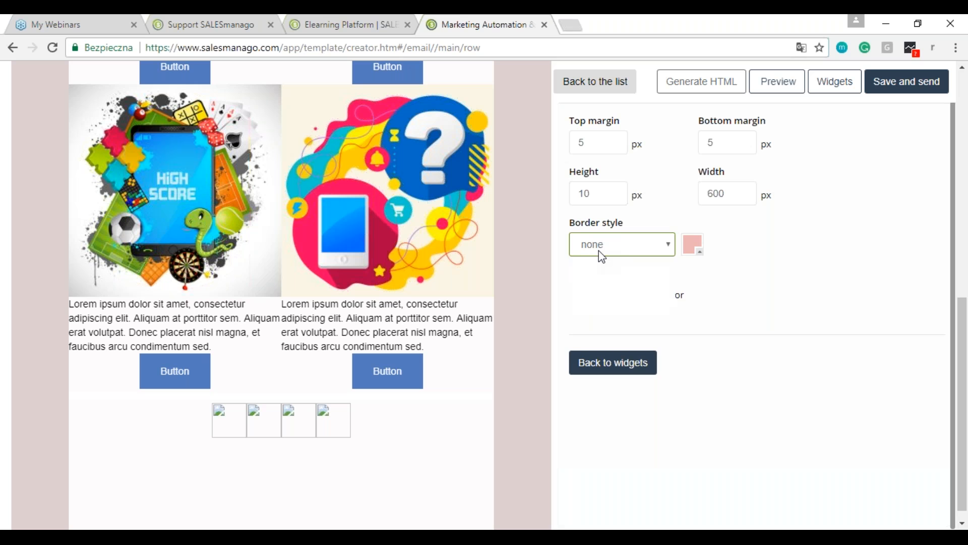
pyautogui.click(601, 275)
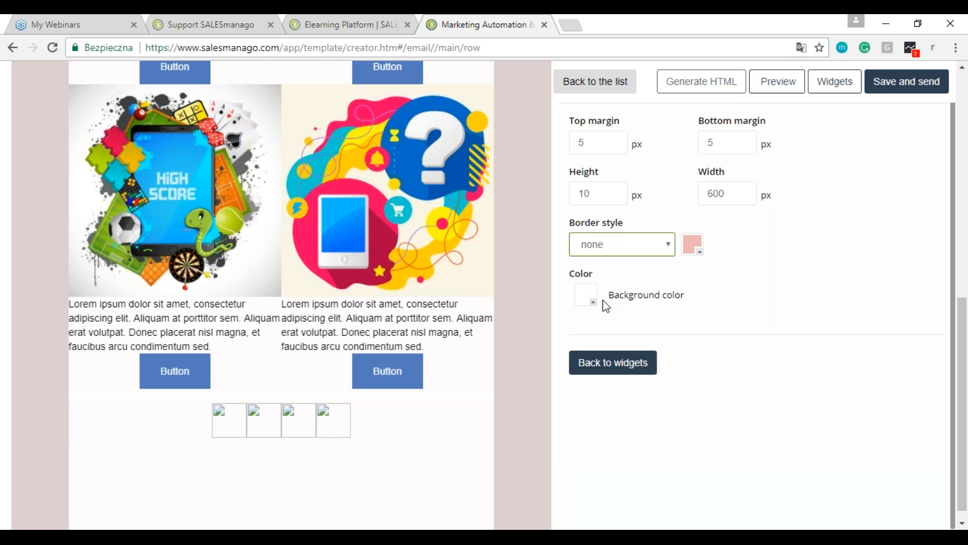
# Step: Check the separator's background color options without changing them and return to the widget list
pyautogui.click(586, 295)
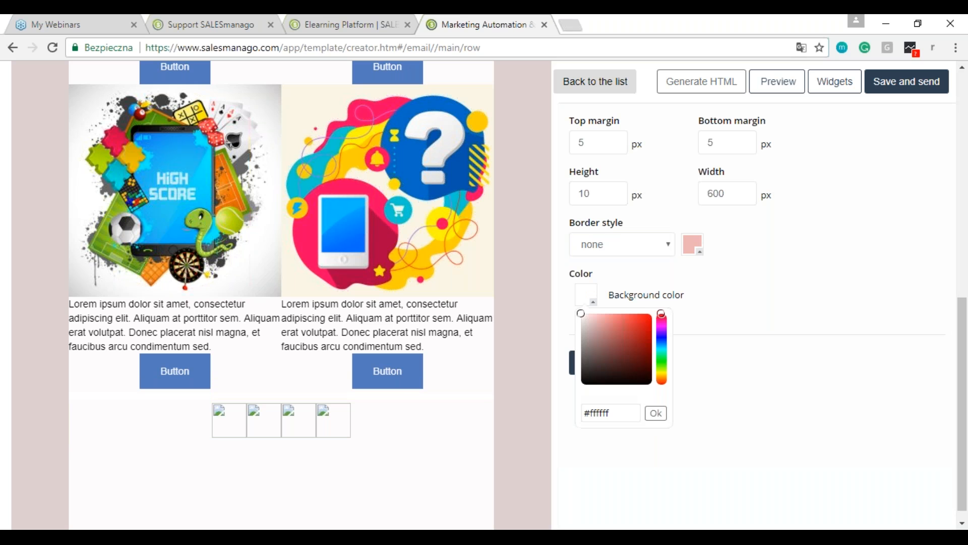
pyautogui.click(800, 278)
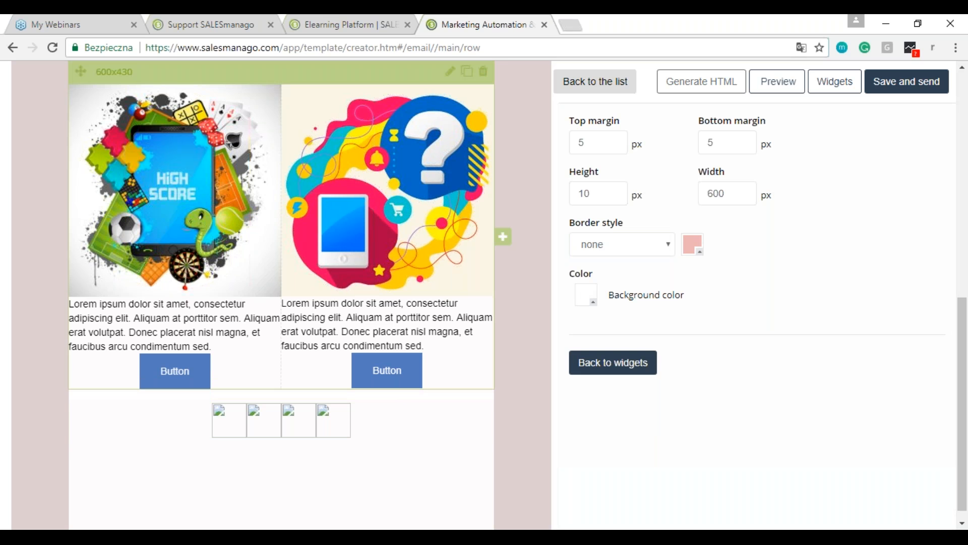
pyautogui.click(598, 370)
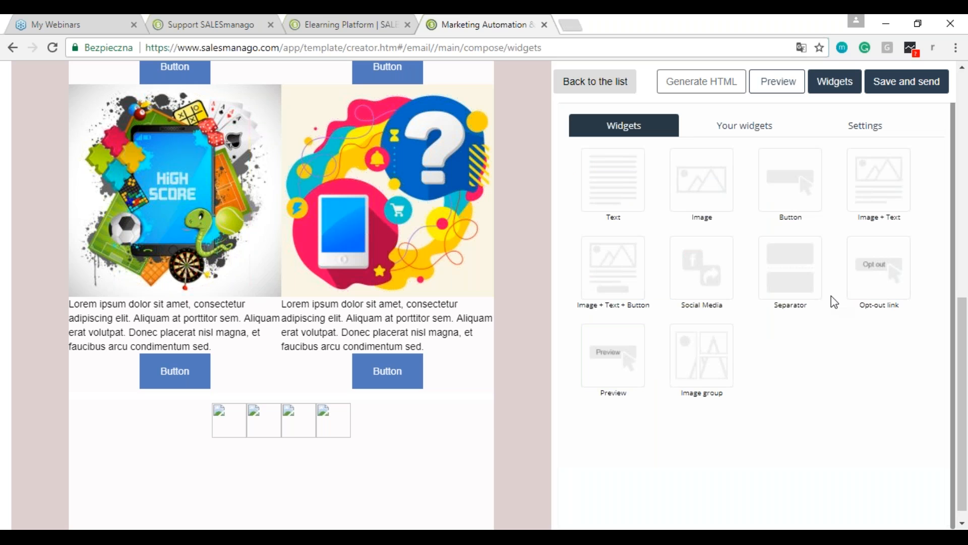
# Step: Add an Opt-out link widget below the social media icons, inspect its "click here" link, and return to the widget list
pyautogui.moveTo(849, 298); pyautogui.dragTo(318, 505)
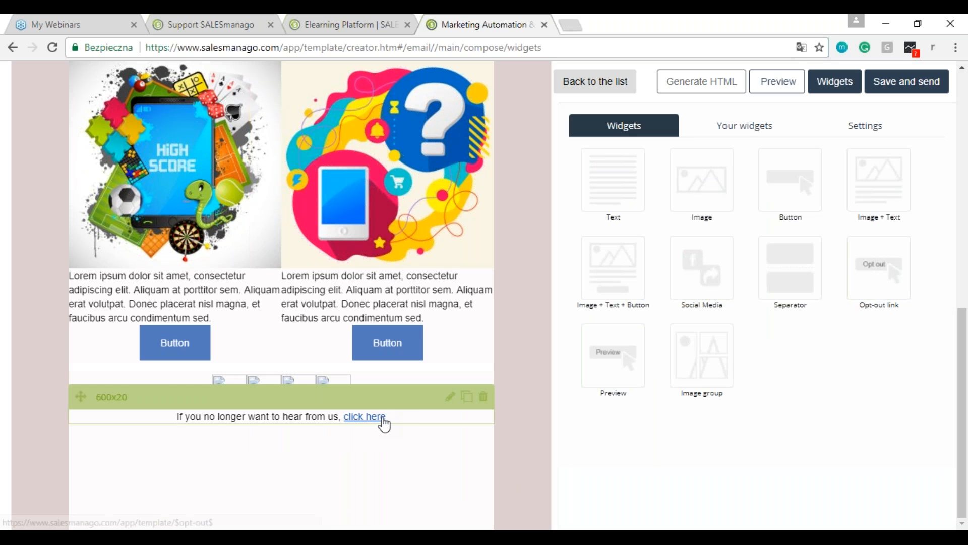
pyautogui.click(451, 397)
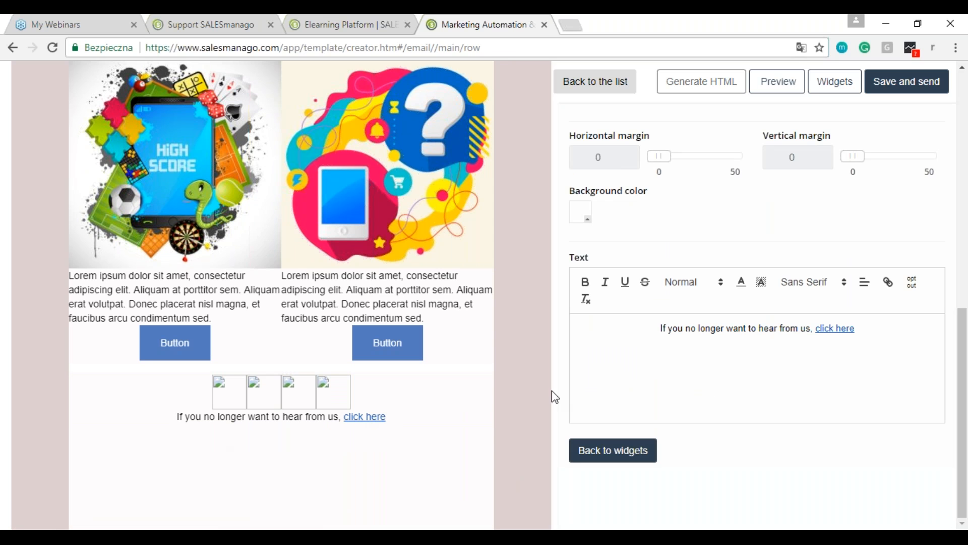
pyautogui.click(834, 328)
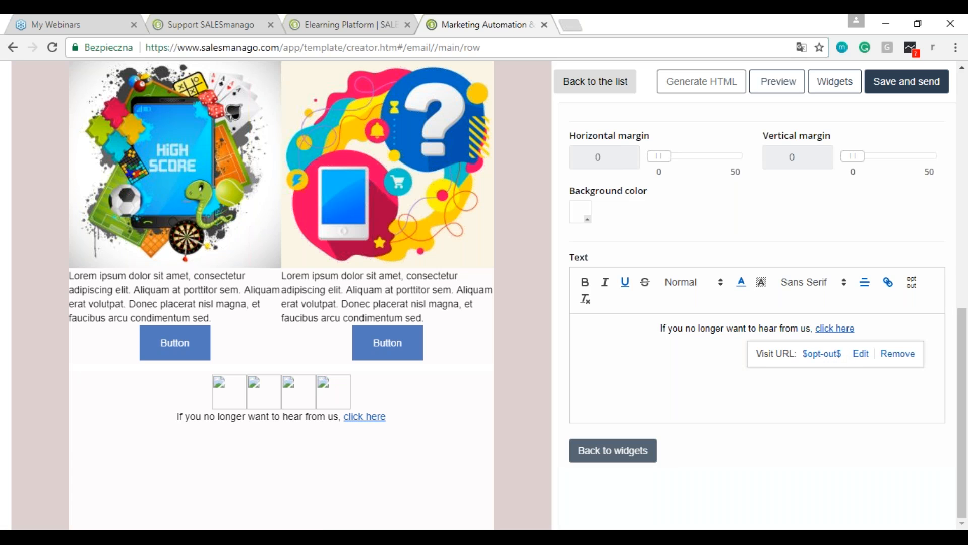
pyautogui.click(613, 451)
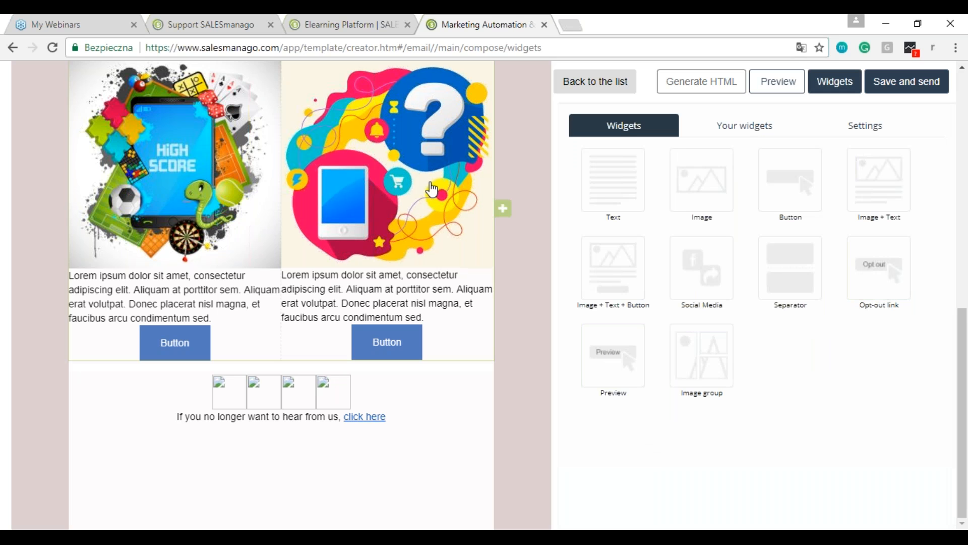
# Step: Add a Preview widget above the first image row, inspect its "View this email in your browser" link, and return to the widget list
pyautogui.scroll(10, 432, 190)
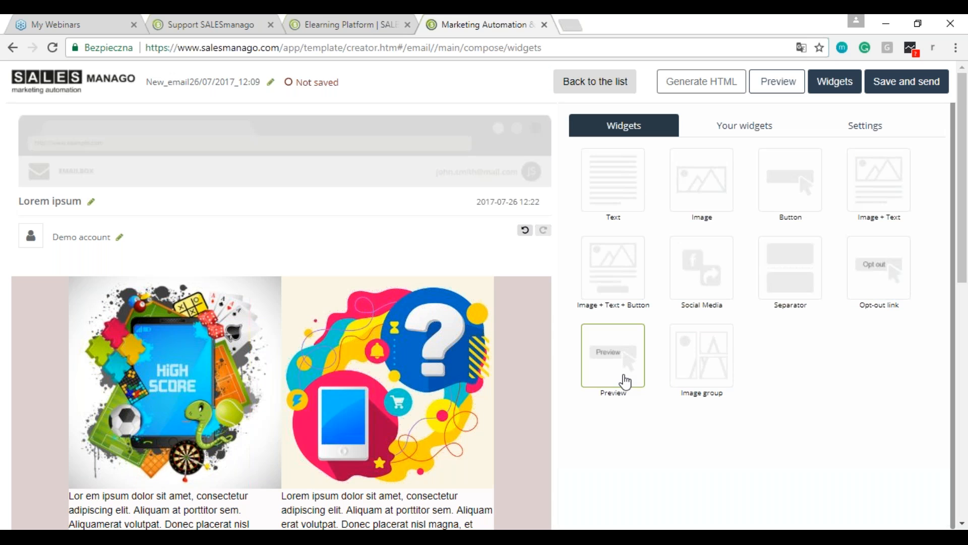
pyautogui.moveTo(626, 382); pyautogui.dragTo(363, 262)
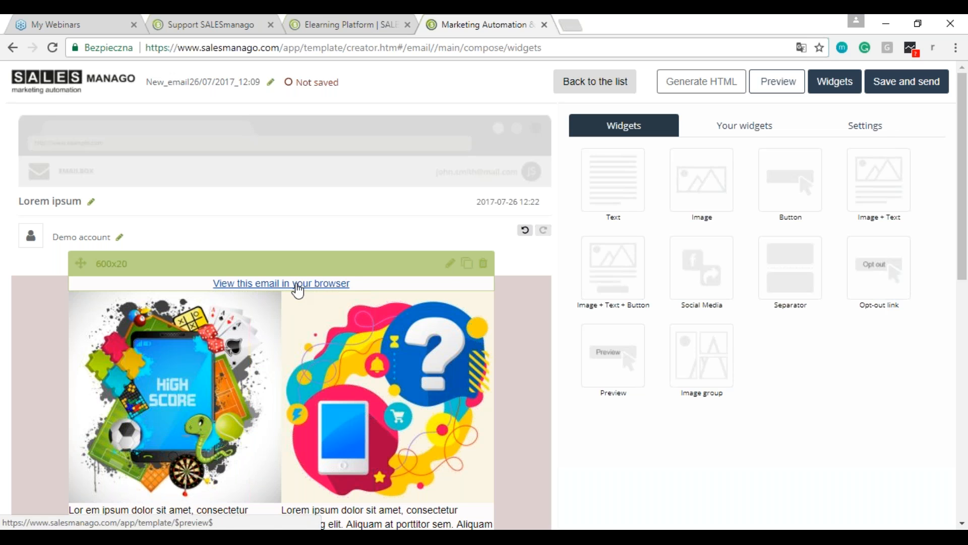
pyautogui.click(450, 263)
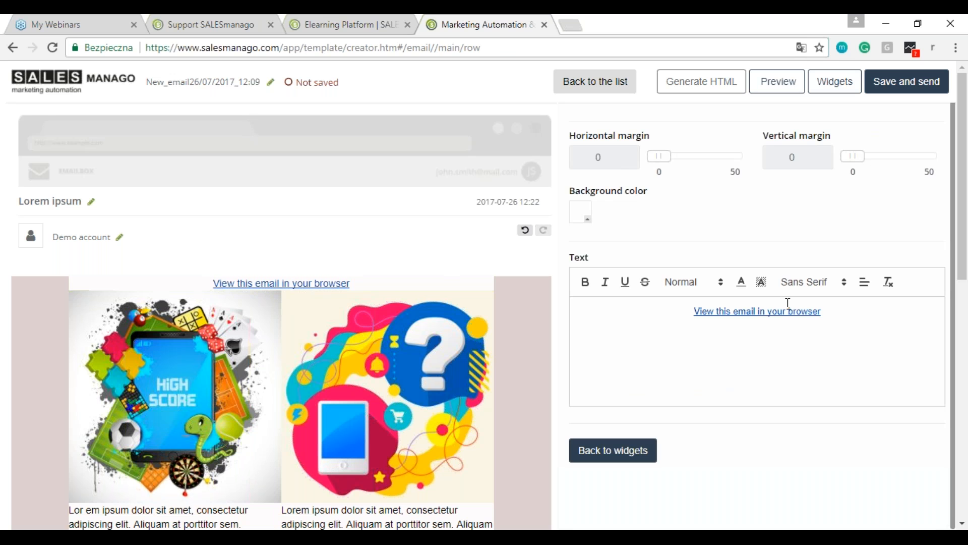
pyautogui.click(778, 311)
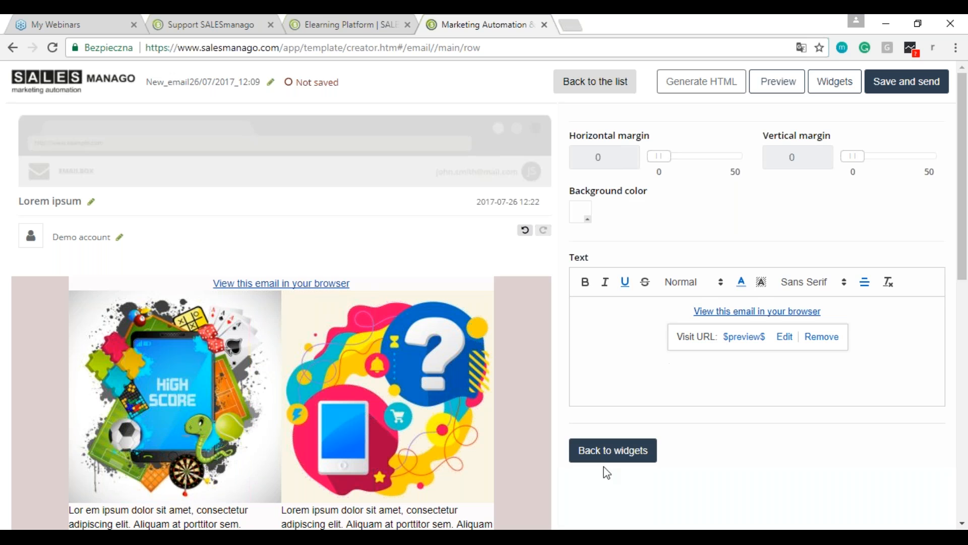
pyautogui.click(603, 453)
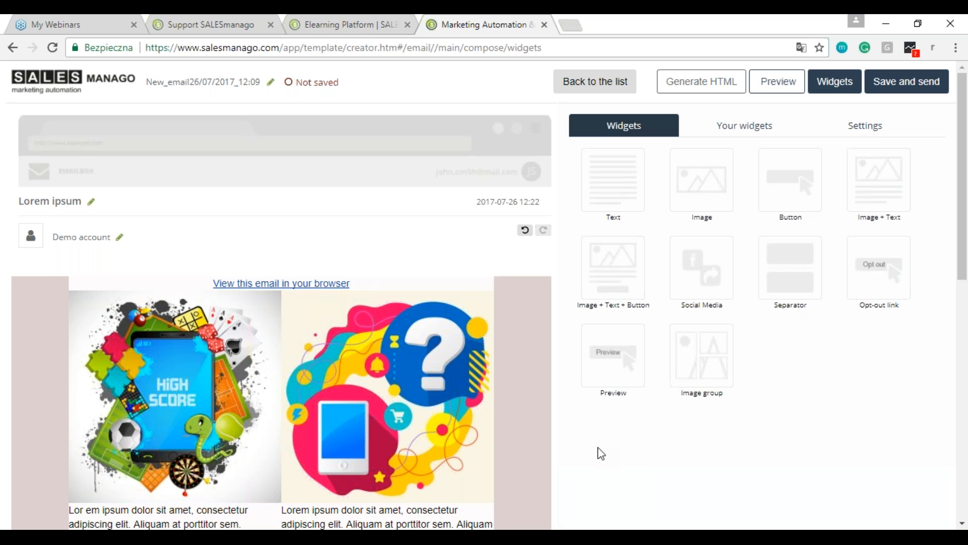
# Step: Look over the email layout and the saved custom widgets, and return to the standard widget list
pyautogui.moveTo(448, 412)
pyautogui.scroll(-6, 282, 295)
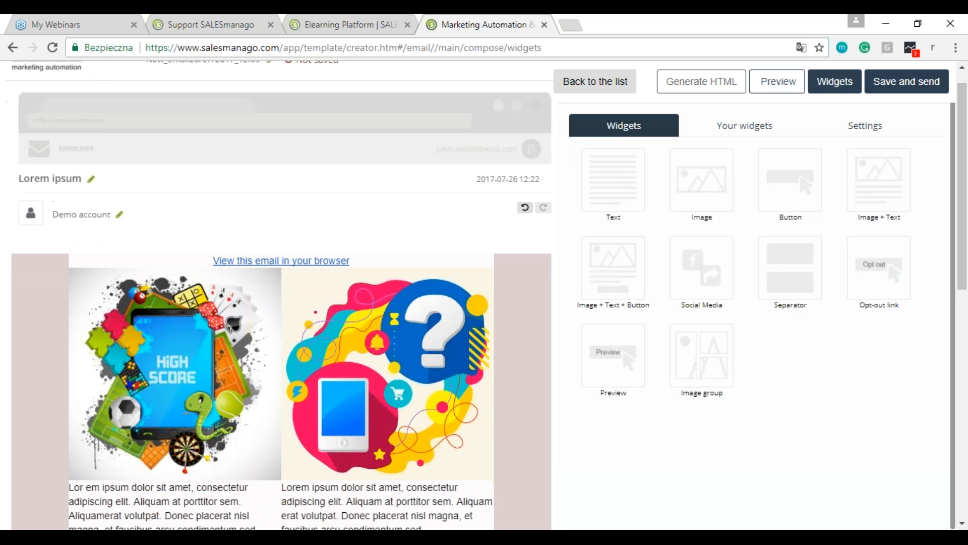
pyautogui.scroll(5, 537, 259)
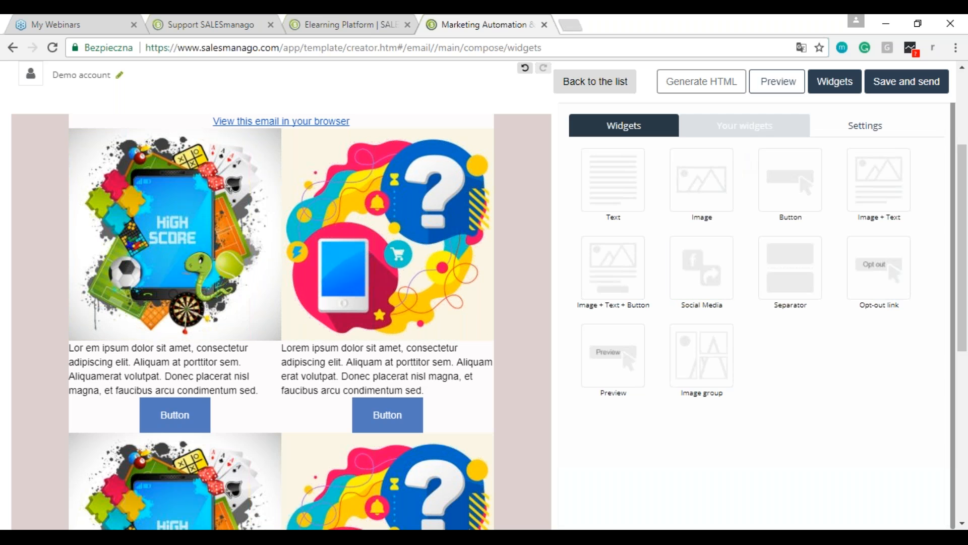
pyautogui.click(744, 126)
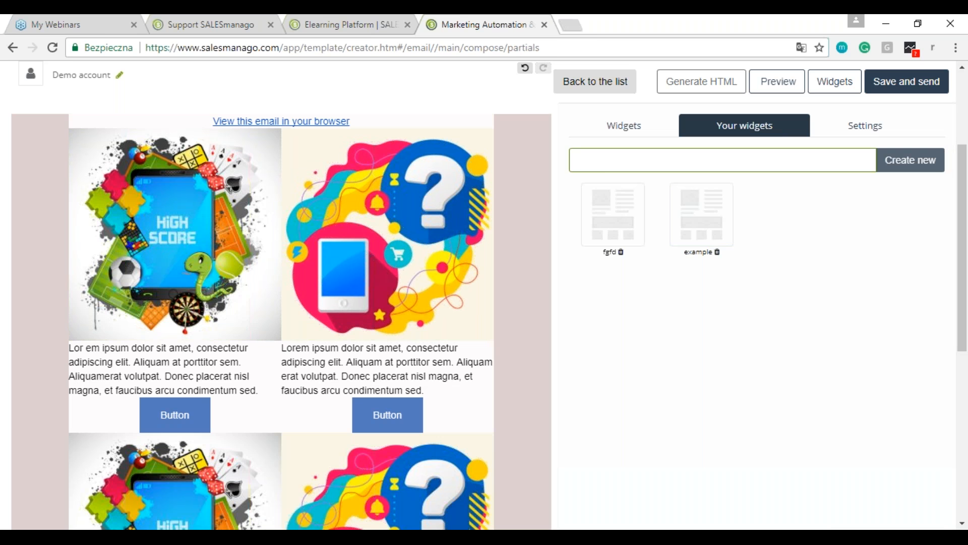
pyautogui.click(669, 129)
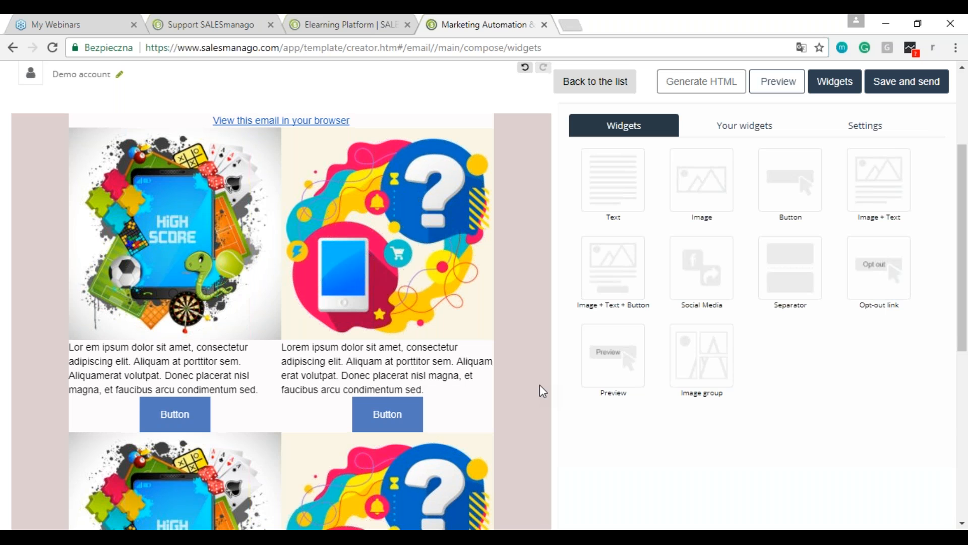
pyautogui.scroll(-3, 540, 384)
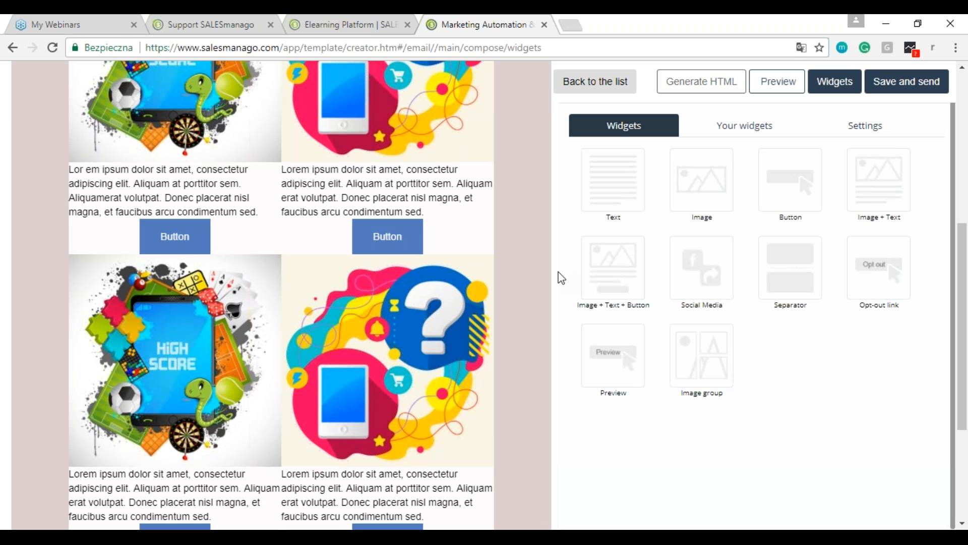
pyautogui.scroll(1, 561, 277)
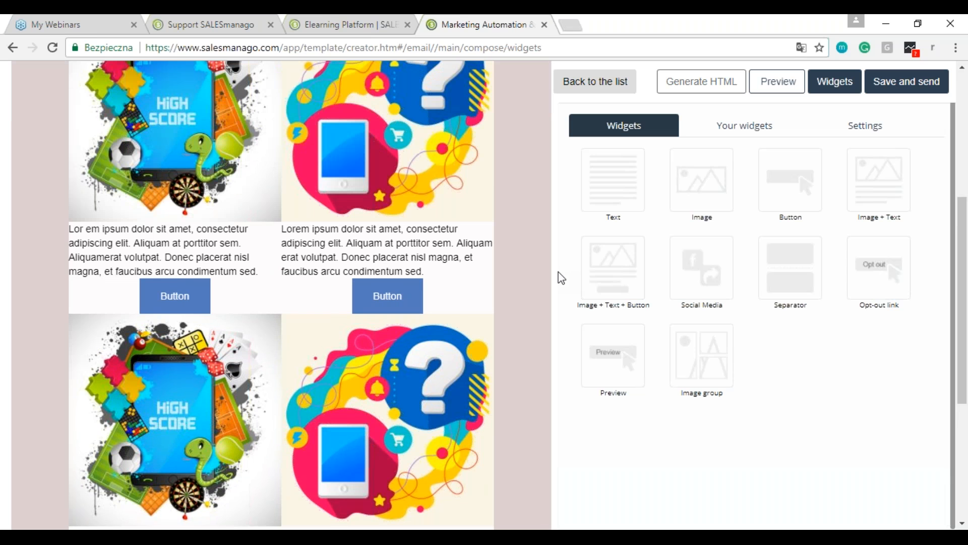
# Step: Add an Image group widget below the opt-out link at the end of the email
pyautogui.scroll(1, 562, 278)
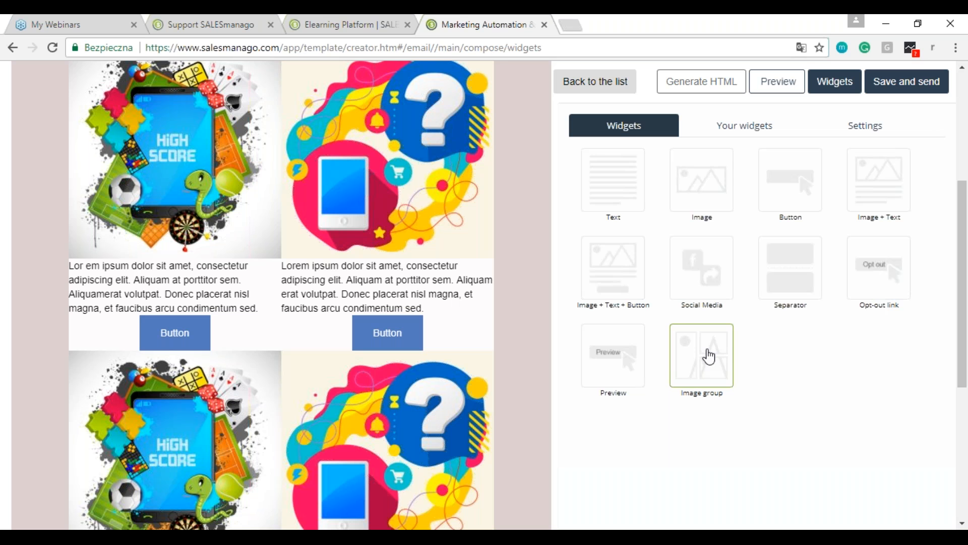
pyautogui.moveTo(682, 350); pyautogui.dragTo(430, 279)
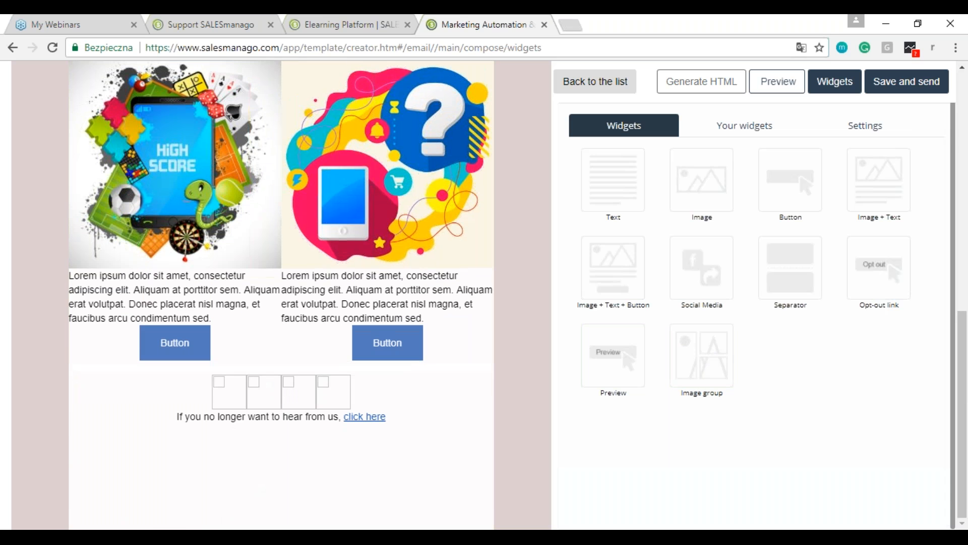
pyautogui.moveTo(715, 374); pyautogui.dragTo(282, 454)
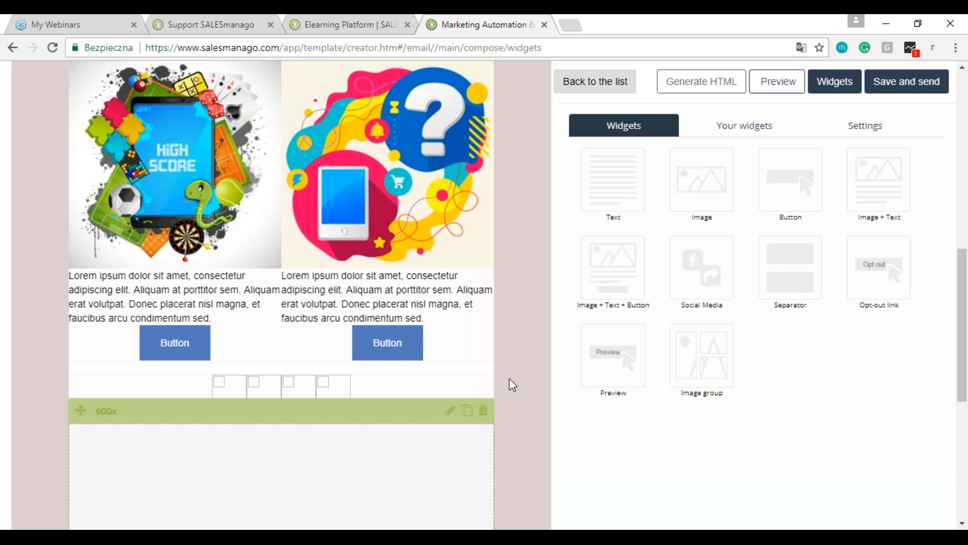
pyautogui.scroll(-1, 512, 385)
pyautogui.scroll(-5, 512, 385)
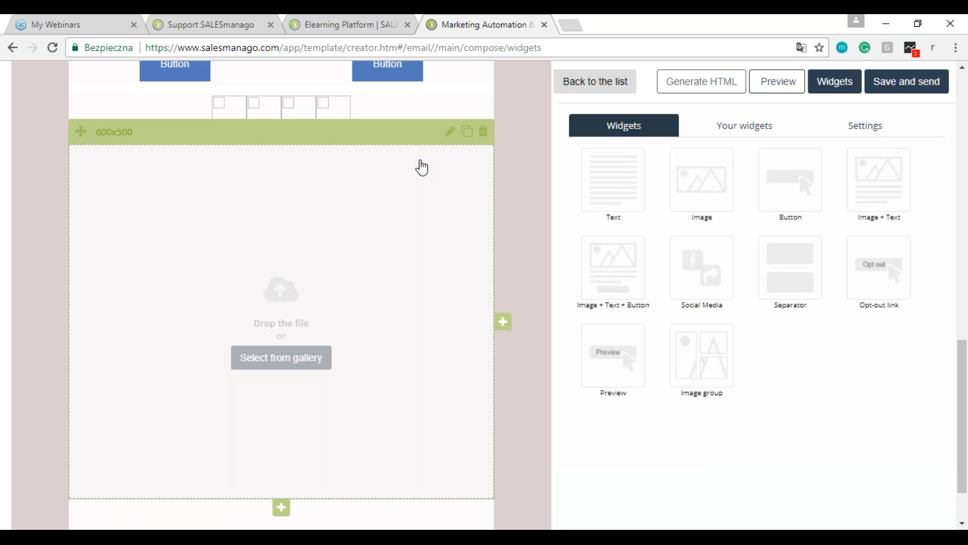
# Step: Add a second column beside the empty image group and look over the two image placeholders
pyautogui.scroll(4, 422, 167)
pyautogui.scroll(1, 423, 167)
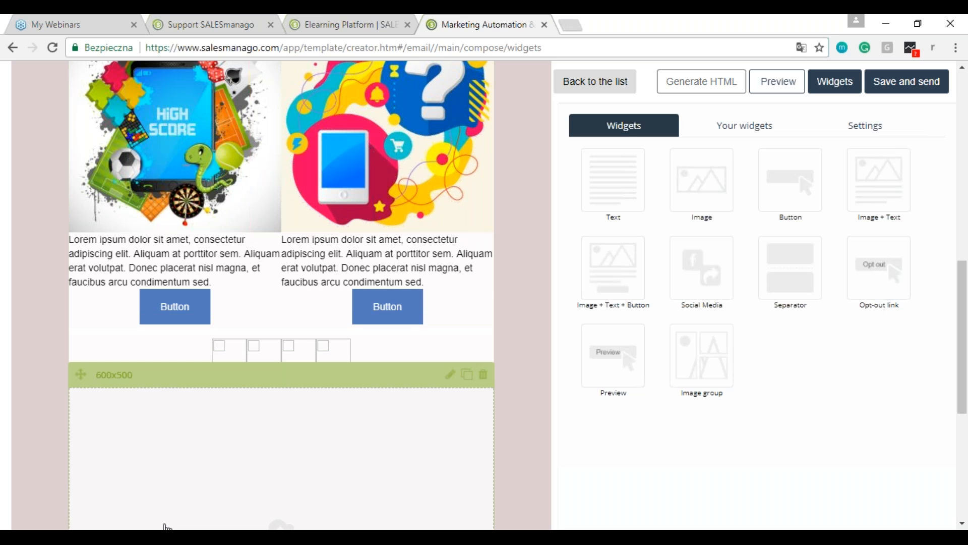
pyautogui.scroll(-1, 166, 526)
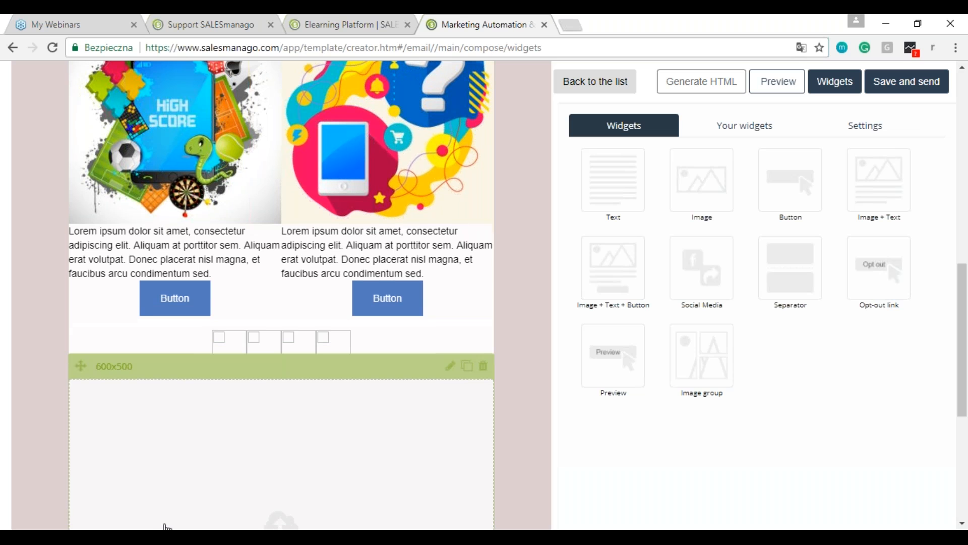
pyautogui.scroll(-6, 166, 526)
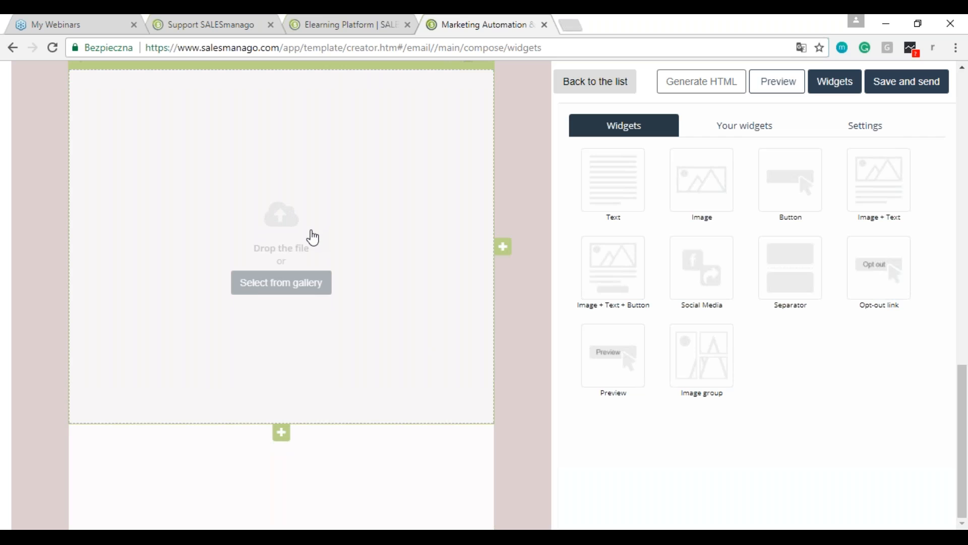
pyautogui.scroll(1, 313, 238)
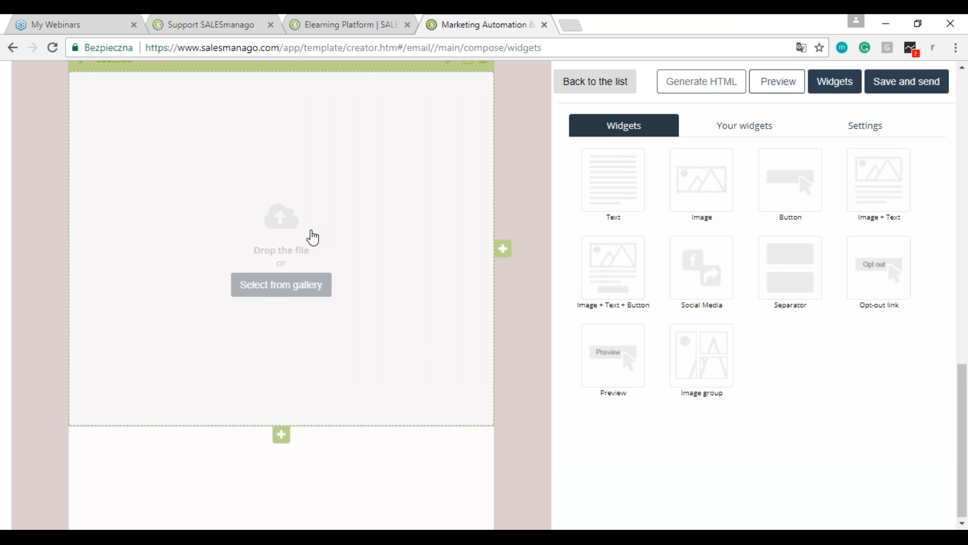
pyautogui.scroll(2, 312, 238)
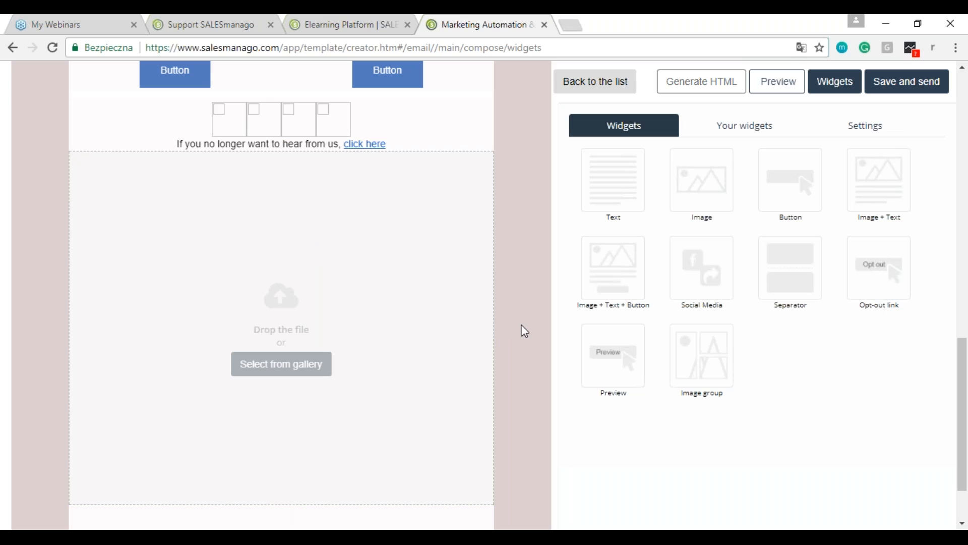
pyautogui.click(503, 330)
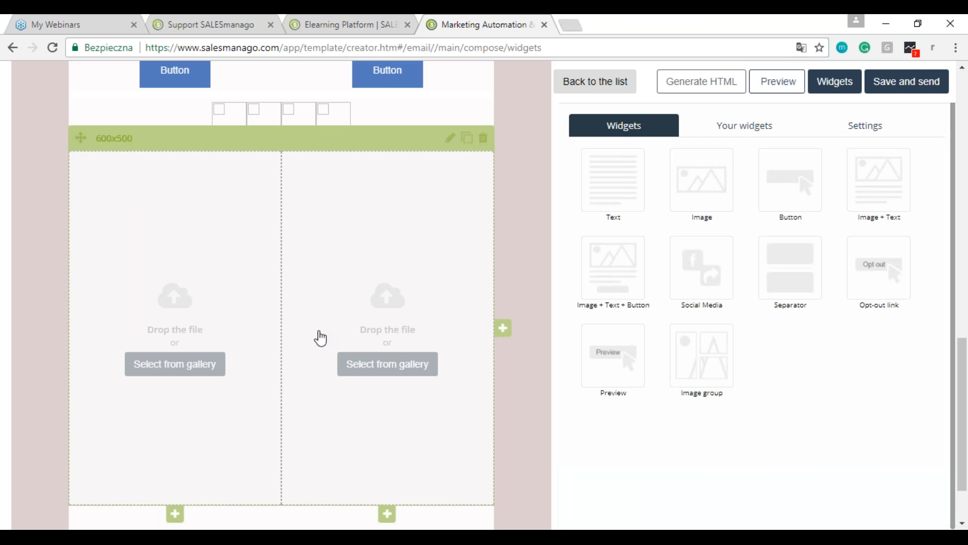
pyautogui.scroll(-2, 282, 292)
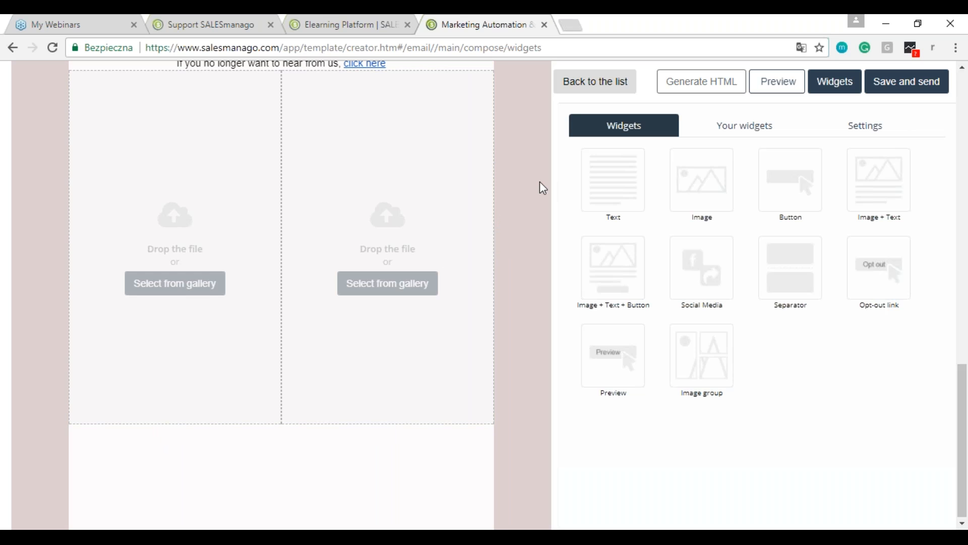
# Step: Delete the two-column image group row and return to the beginning of the email
pyautogui.scroll(2, 541, 184)
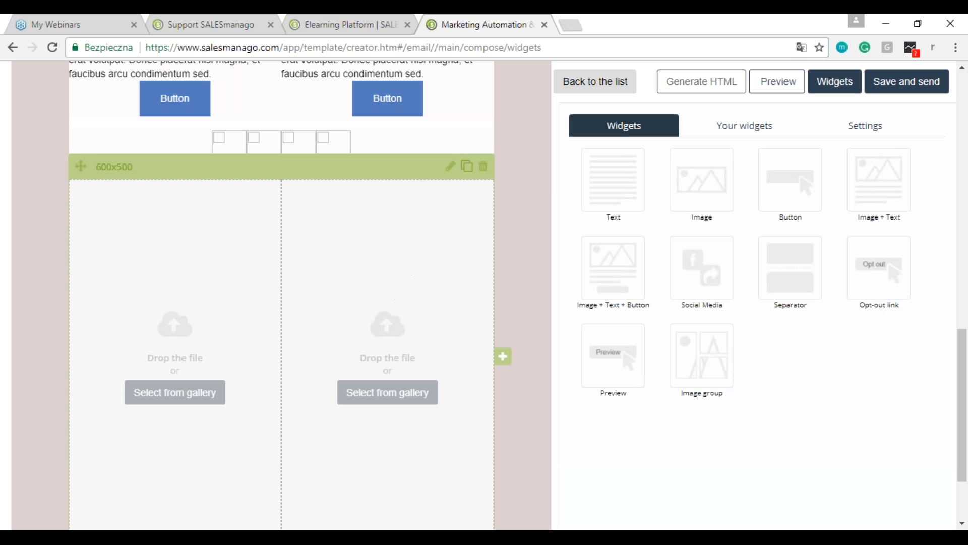
pyautogui.click(483, 166)
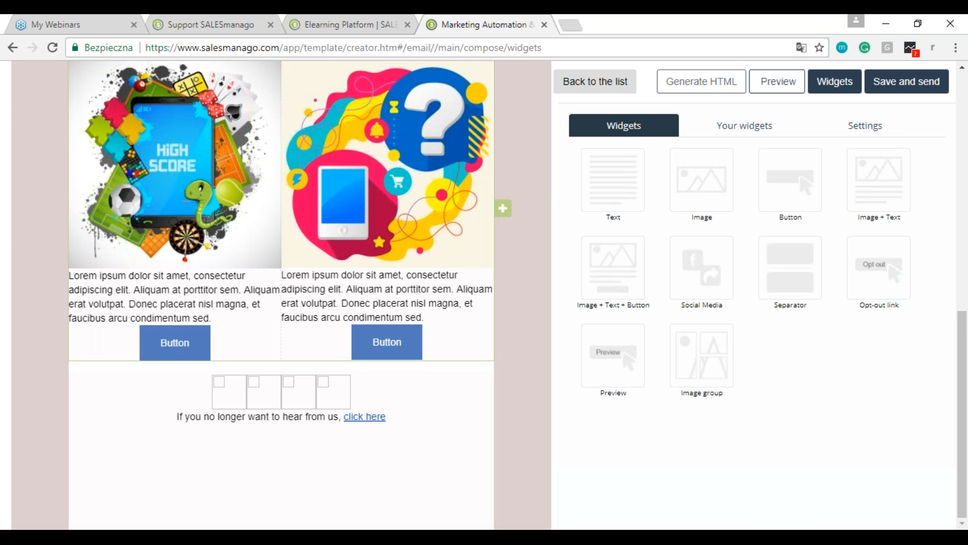
pyautogui.scroll(1, 282, 237)
pyautogui.scroll(6, 282, 295)
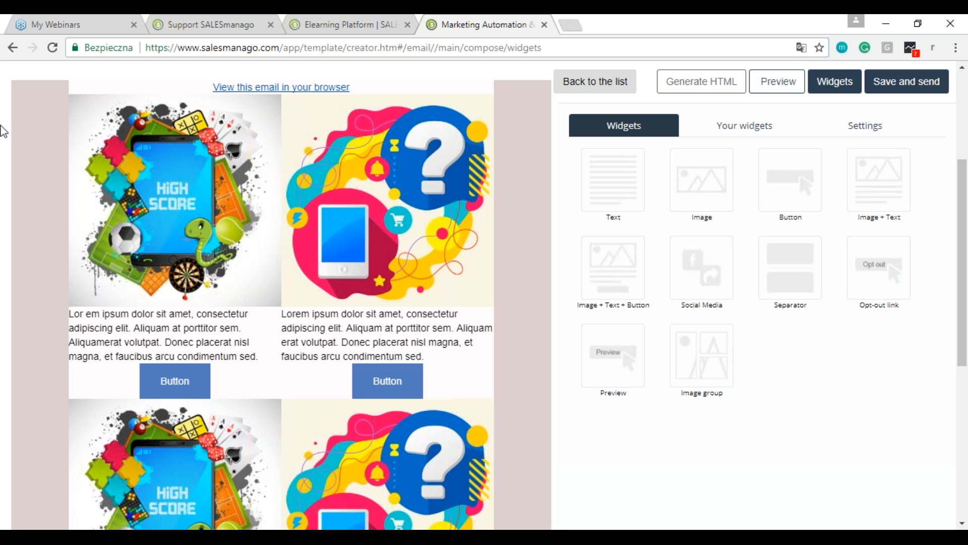
pyautogui.moveTo(140, 108)
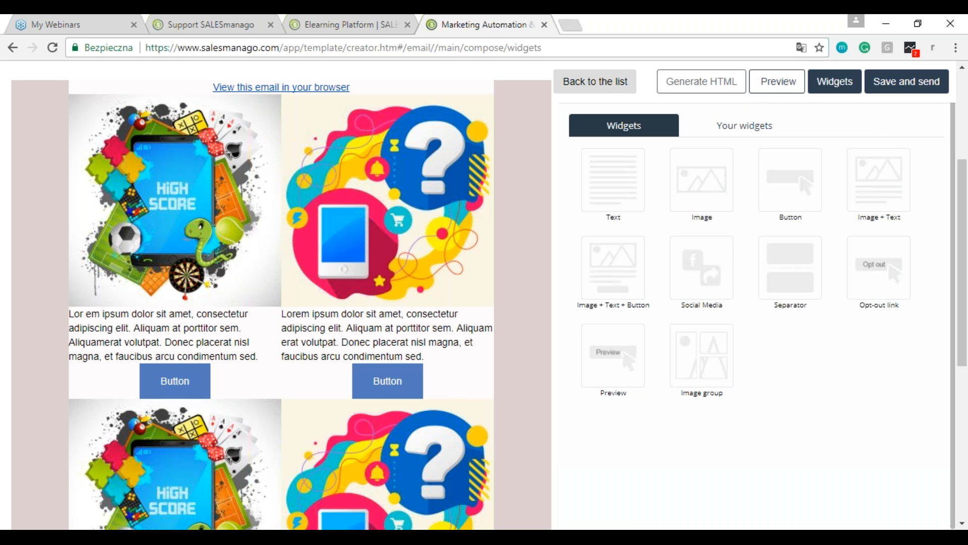
pyautogui.click(907, 82)
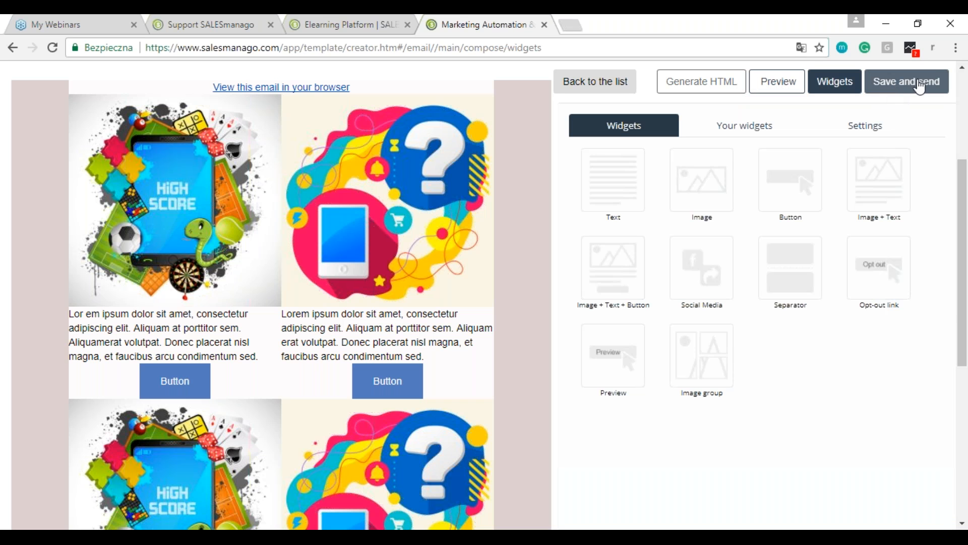
pyautogui.click(958, 43)
pyautogui.moveTo(335, 252)
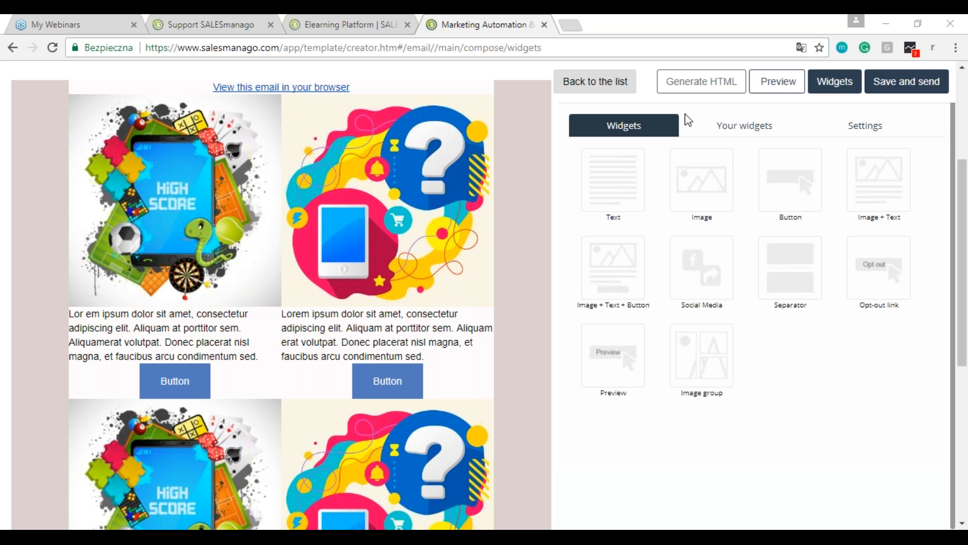
pyautogui.moveTo(353, 334)
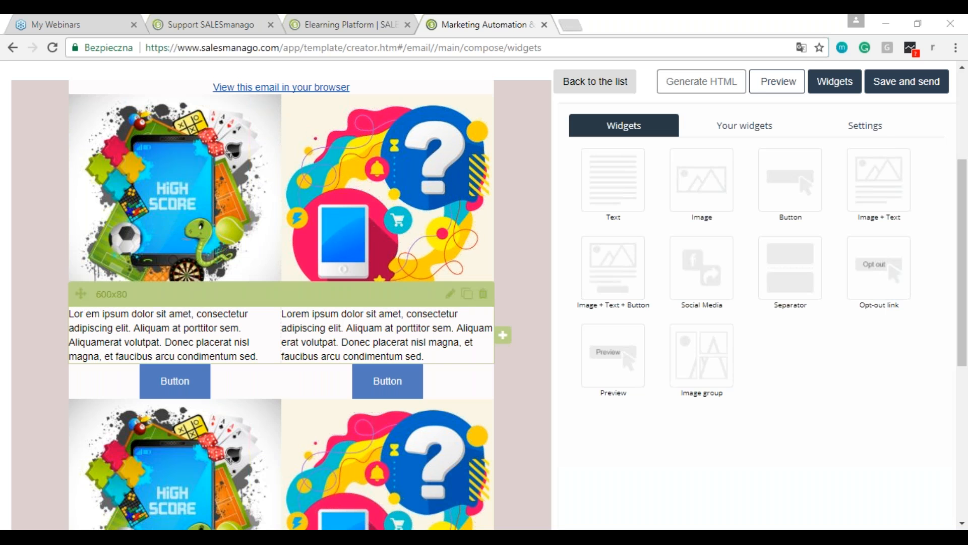
pyautogui.moveTo(151, 389)
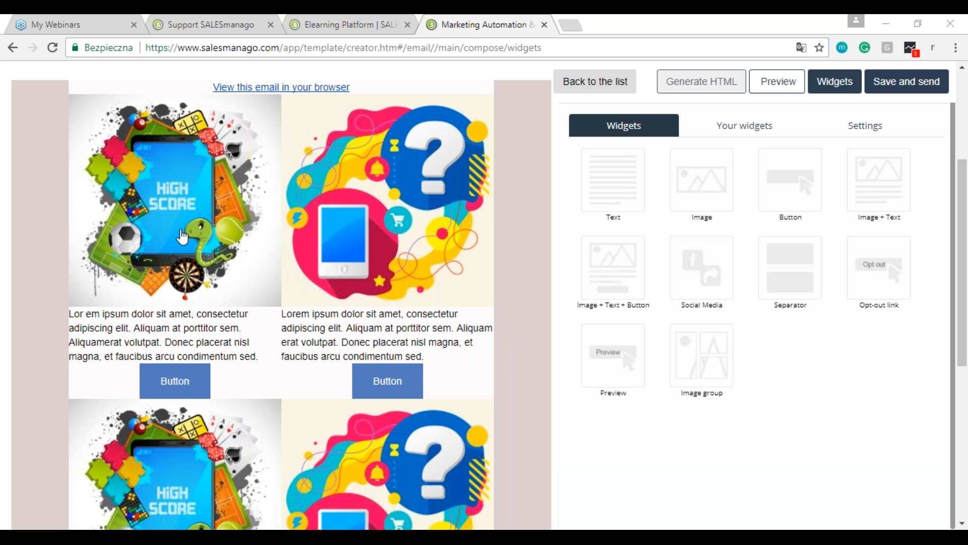
pyautogui.moveTo(183, 237)
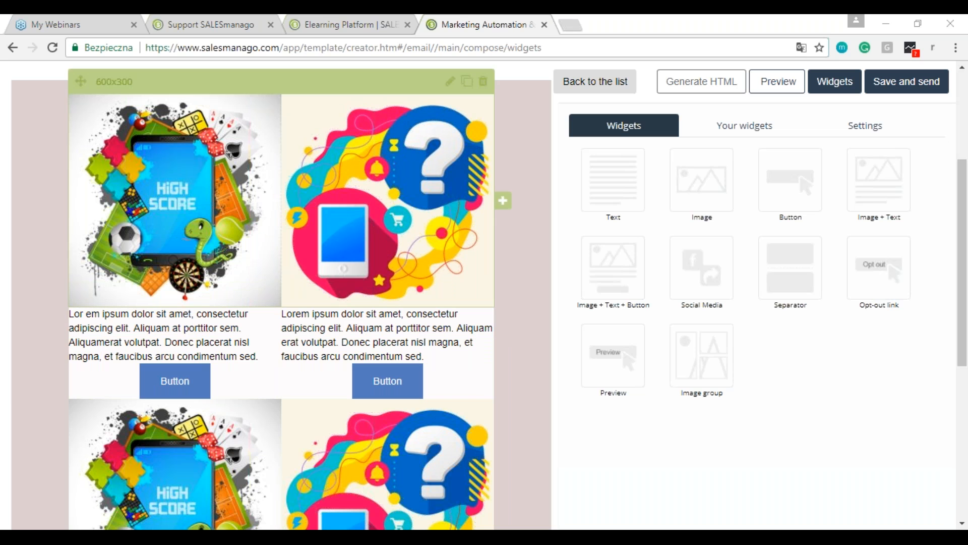
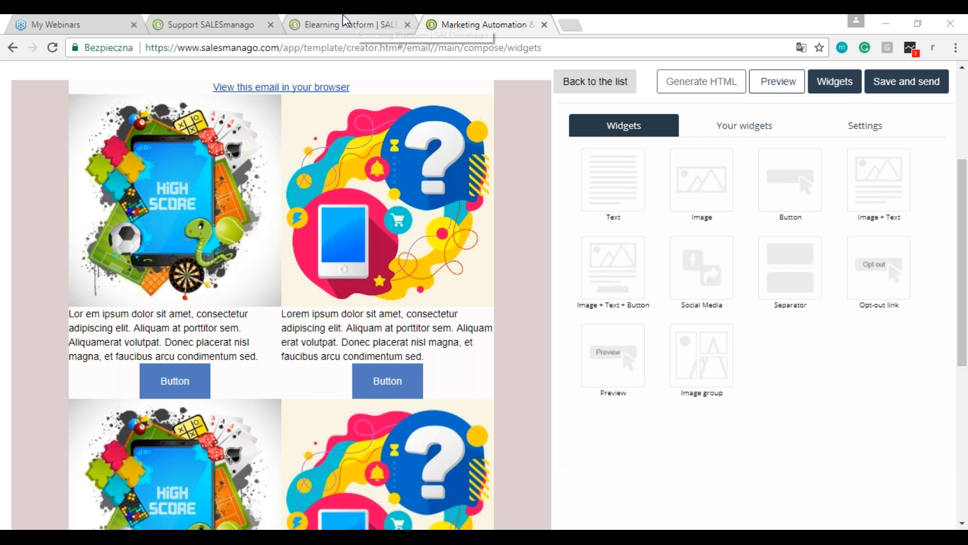
# Step: Switch to the SALESmanago support site, search for "personali" and open the article "Personalized emails and statements on a website"
pyautogui.click(227, 18)
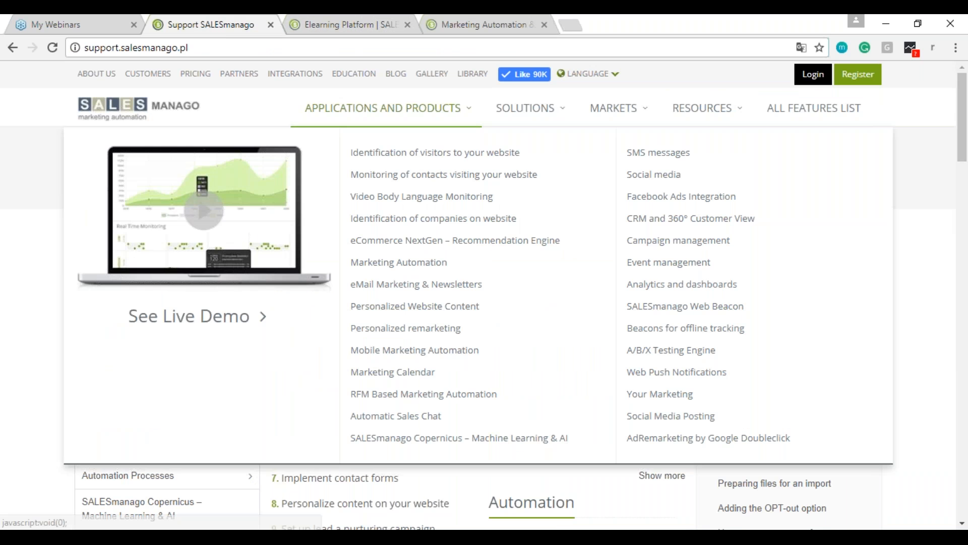
pyautogui.click(444, 165)
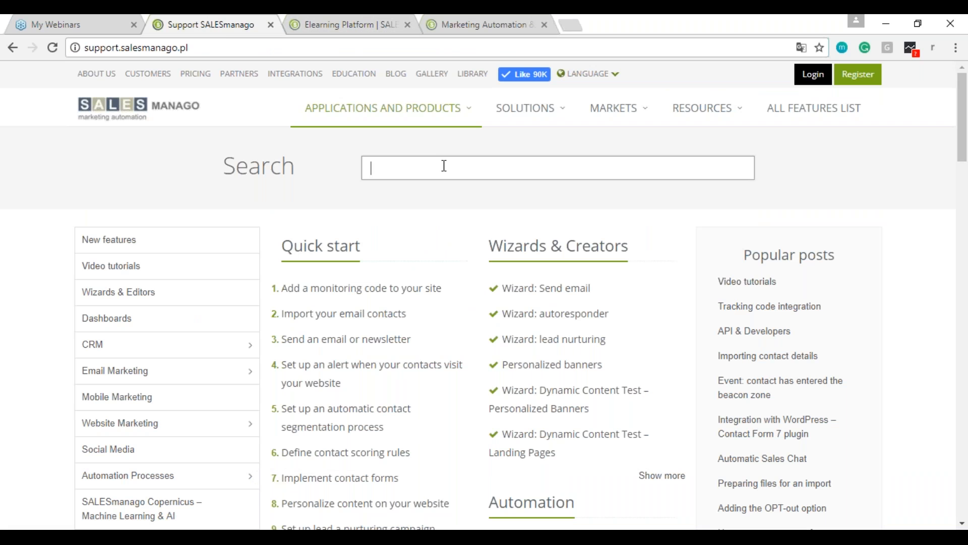
pyautogui.write('personali')
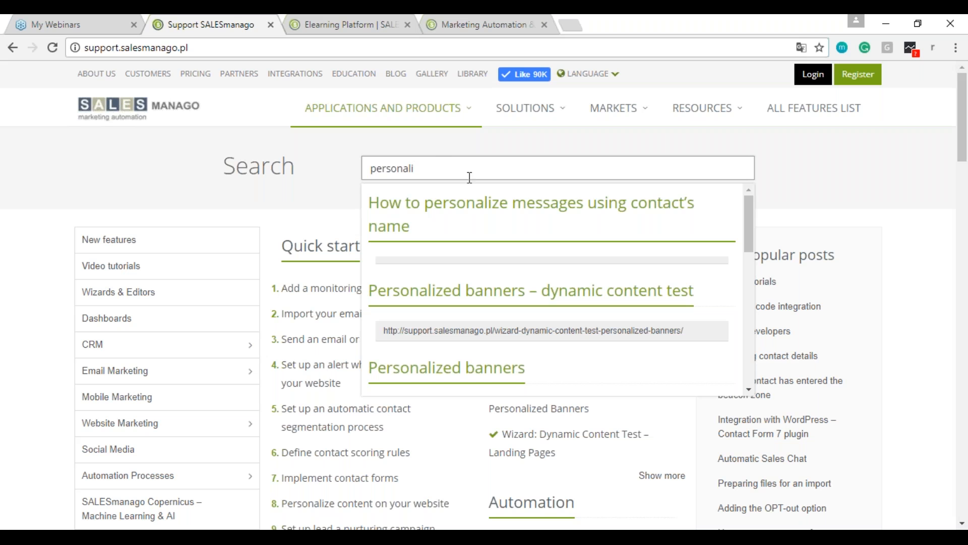
pyautogui.scroll(-3, 748, 233)
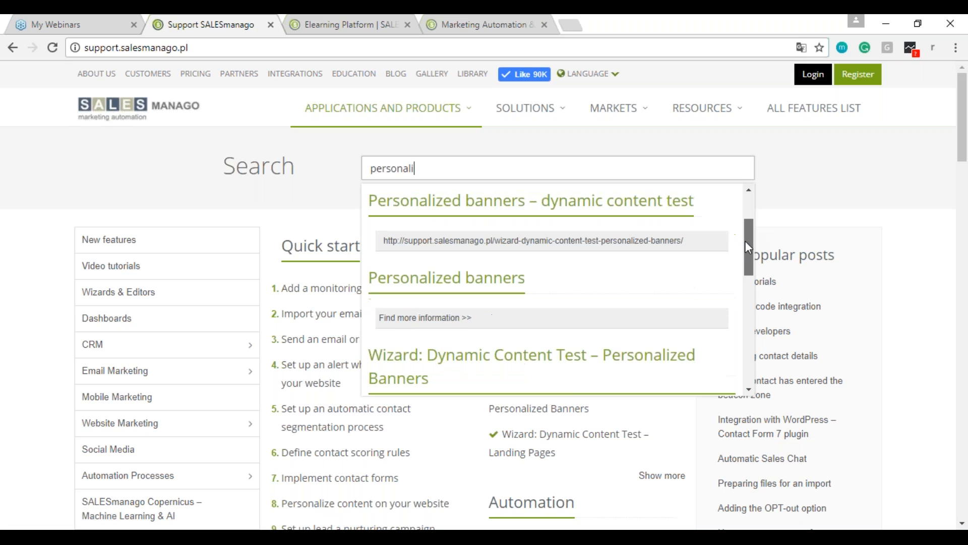
pyautogui.scroll(-4, 742, 259)
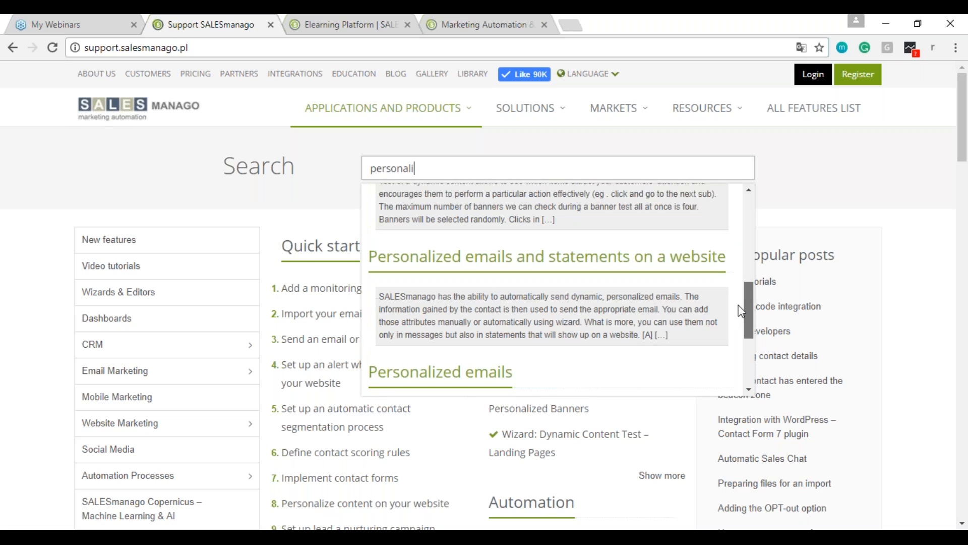
pyautogui.click(620, 216)
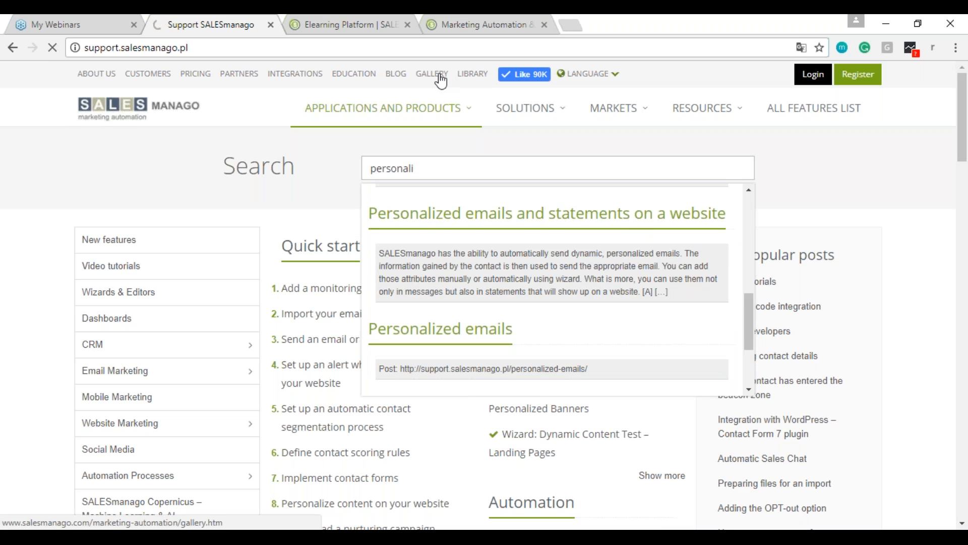
pyautogui.click(410, 47)
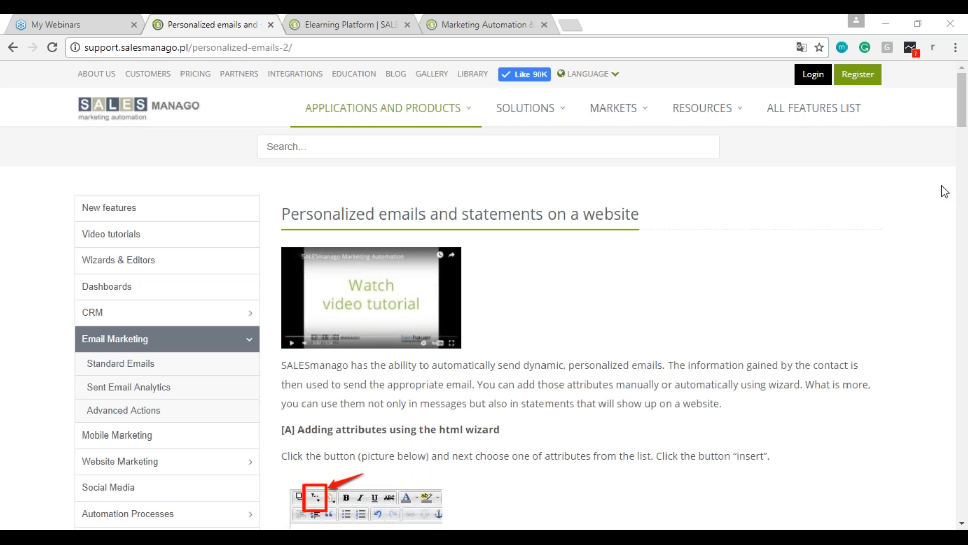
# Step: Copy the $name$ attribute from the Contact Name entry under "Adding attributes manually" in the article
pyautogui.scroll(-1, 967, 179)
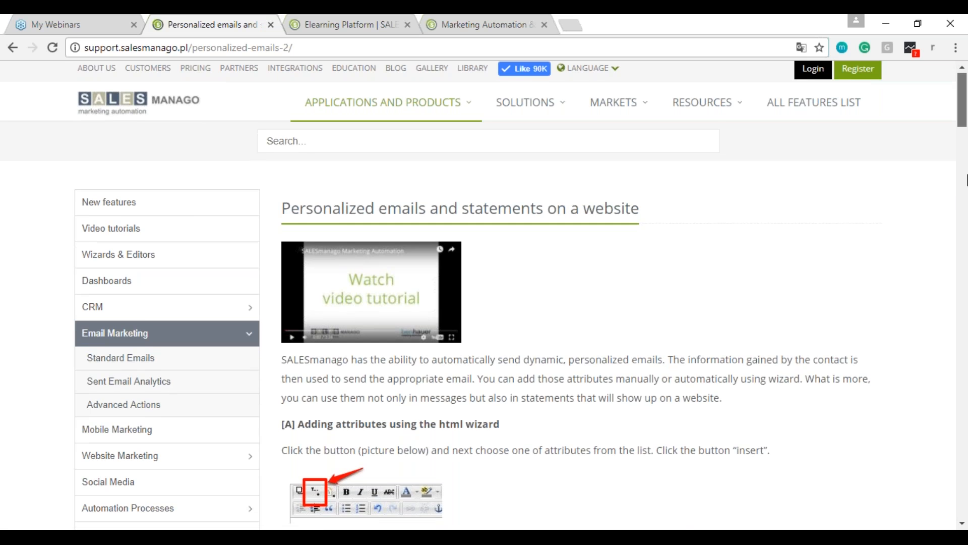
pyautogui.click(967, 180)
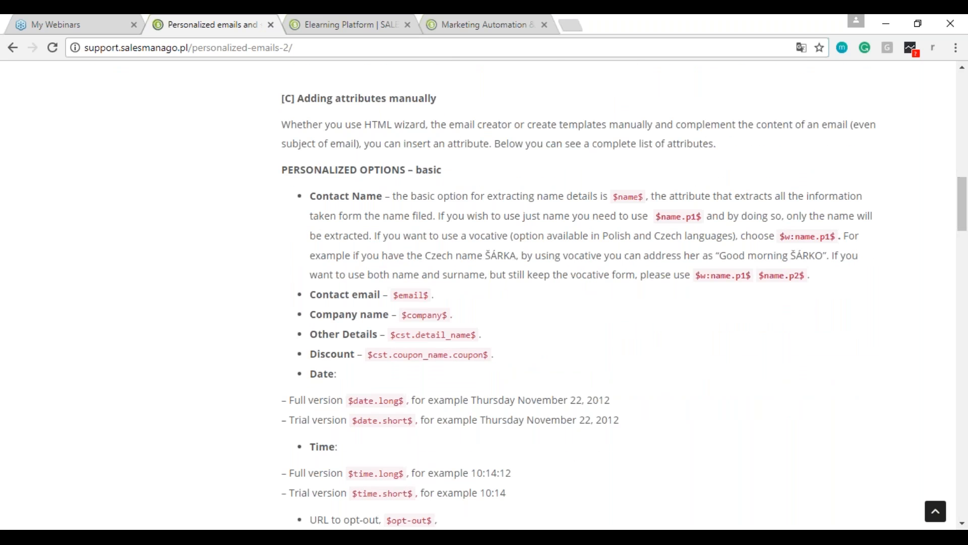
pyautogui.moveTo(614, 196); pyautogui.dragTo(703, 220)
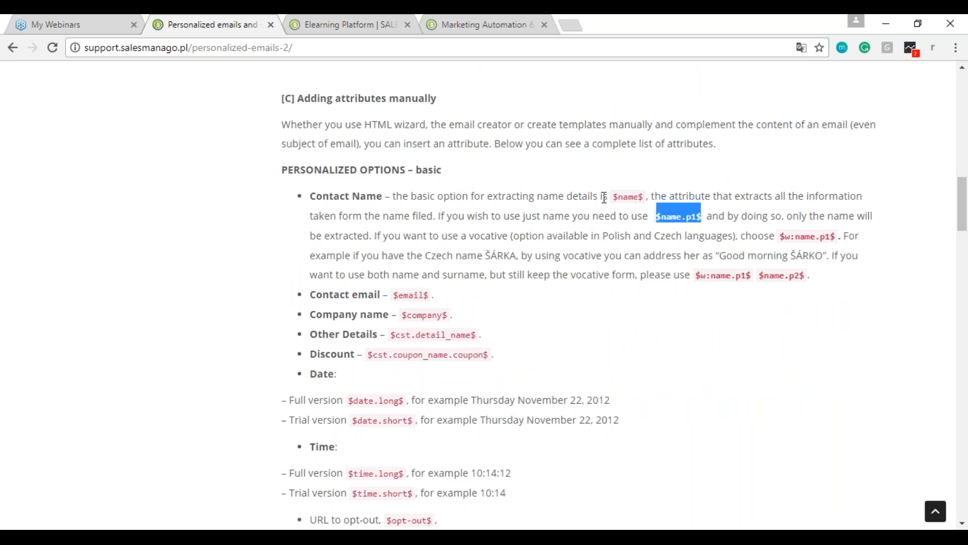
pyautogui.moveTo(613, 196); pyautogui.dragTo(647, 196)
pyautogui.hotkey('ctrl', 'c')
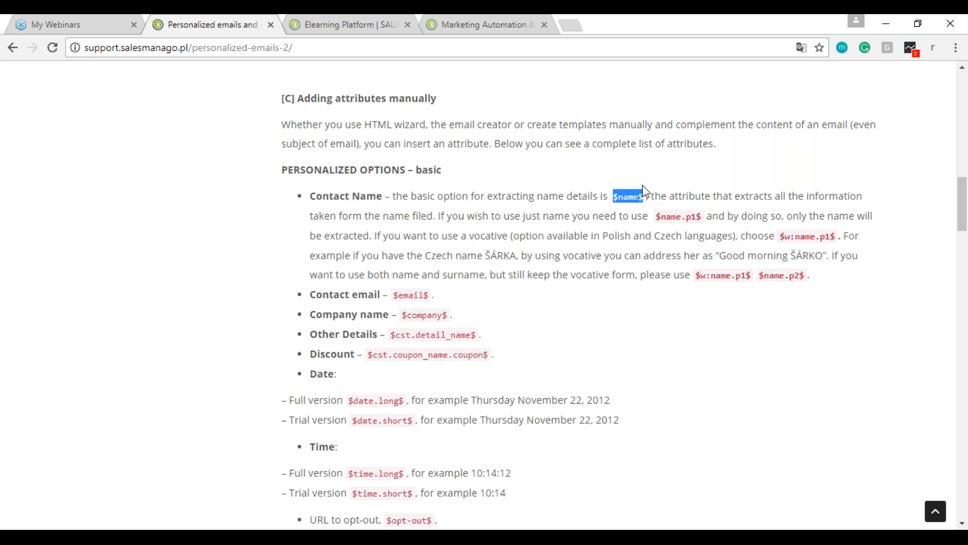
# Step: Switch back to the SALESmanago email editor and replace the Column 1 text in the first text row with the copied $name$ attribute
pyautogui.click(353, 24)
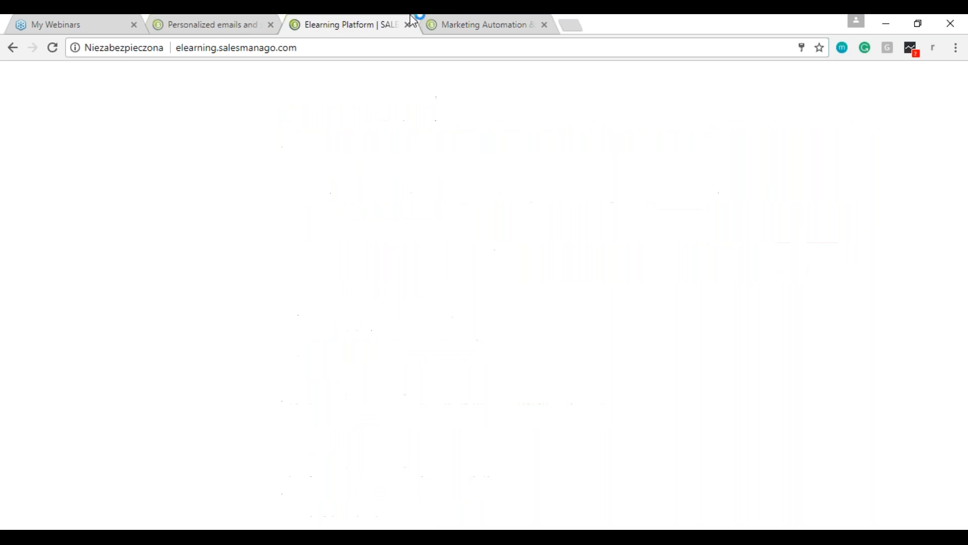
pyautogui.click(447, 21)
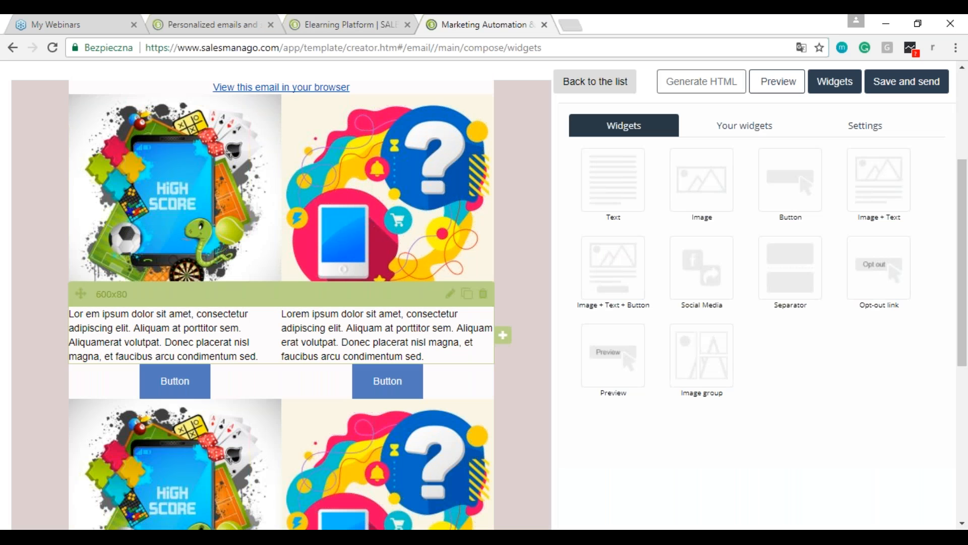
pyautogui.click(450, 294)
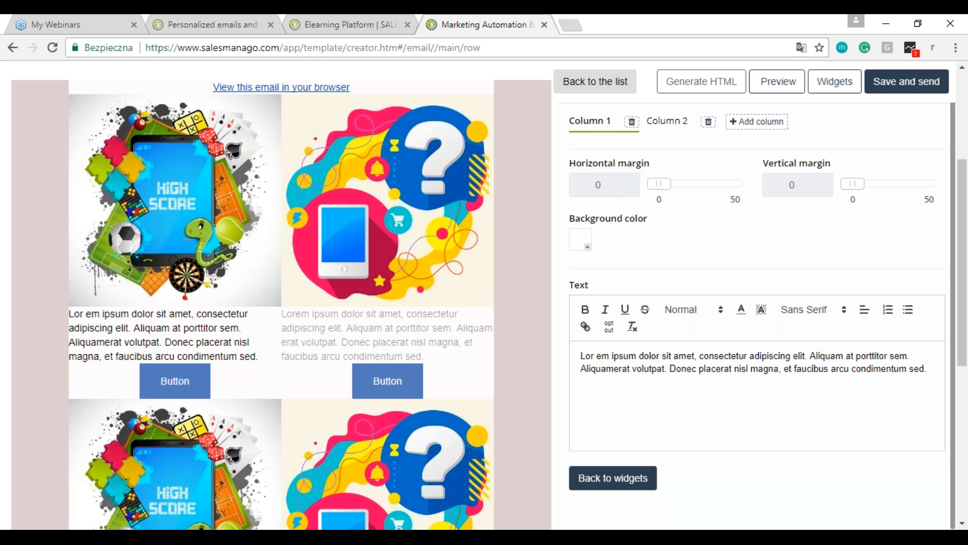
pyautogui.hotkey('ctrl', 'a')
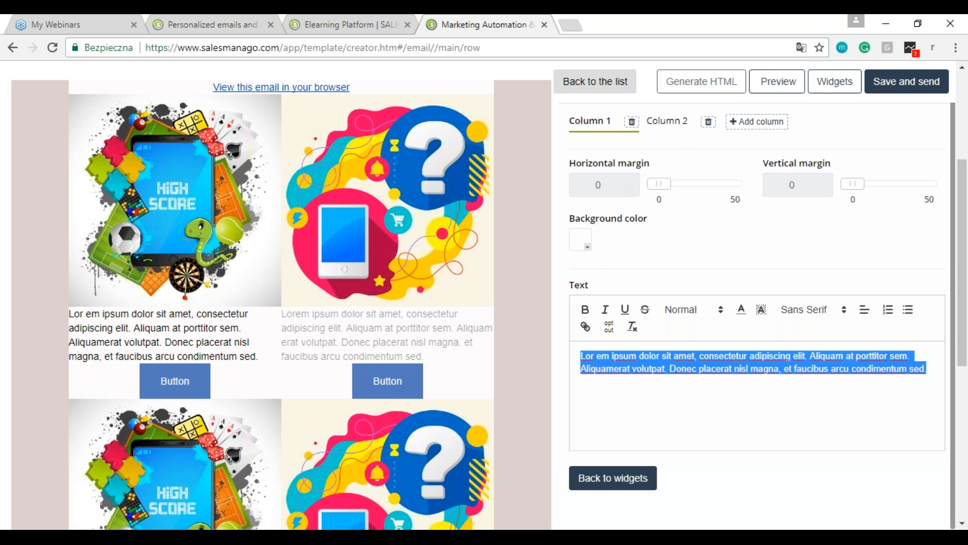
pyautogui.hotkey('ctrl', 'v')
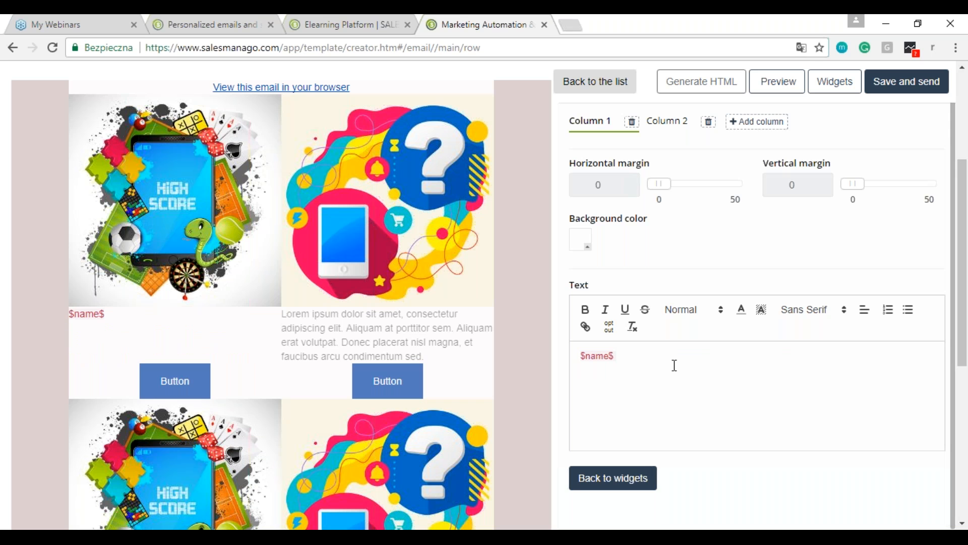
# Step: Add the greeting "Hello $name.p1$!" to the Column 1 text and remove the $name$ attribute in front of it
pyautogui.write('Hello ')
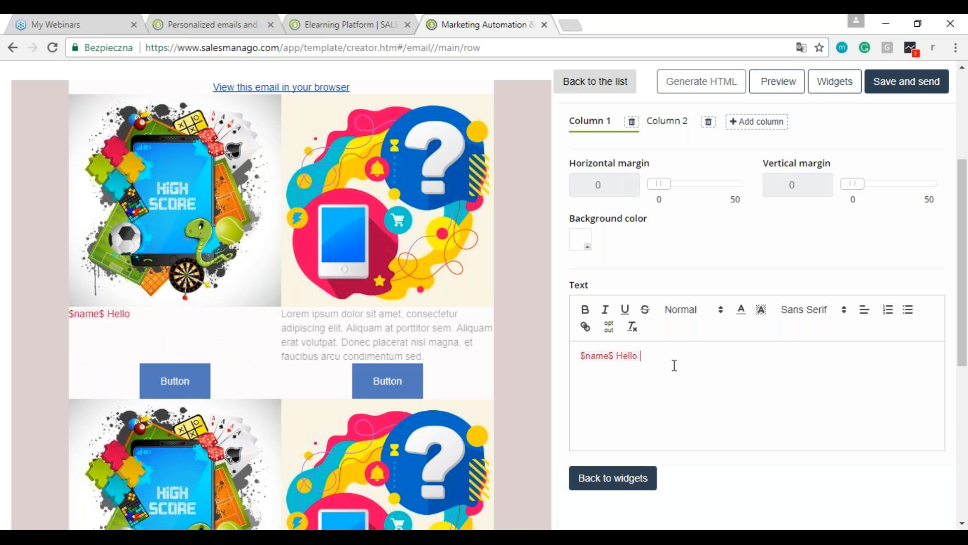
pyautogui.write('$name.p1$')
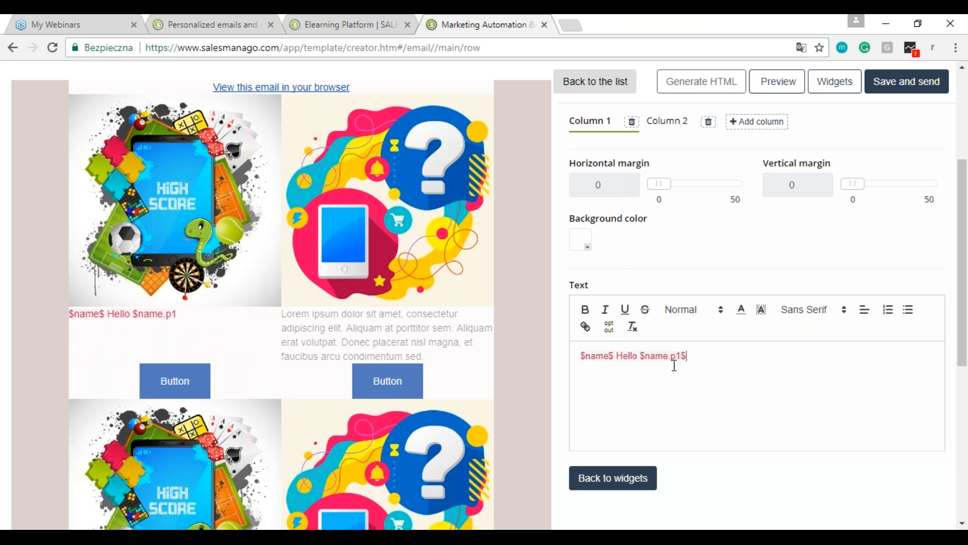
pyautogui.moveTo(669, 357); pyautogui.dragTo(682, 356)
pyautogui.click(705, 358)
pyautogui.moveTo(687, 357); pyautogui.dragTo(566, 357)
pyautogui.press('BackSpace')
pyautogui.click(656, 352)
pyautogui.write('!')
pyautogui.press('Return')
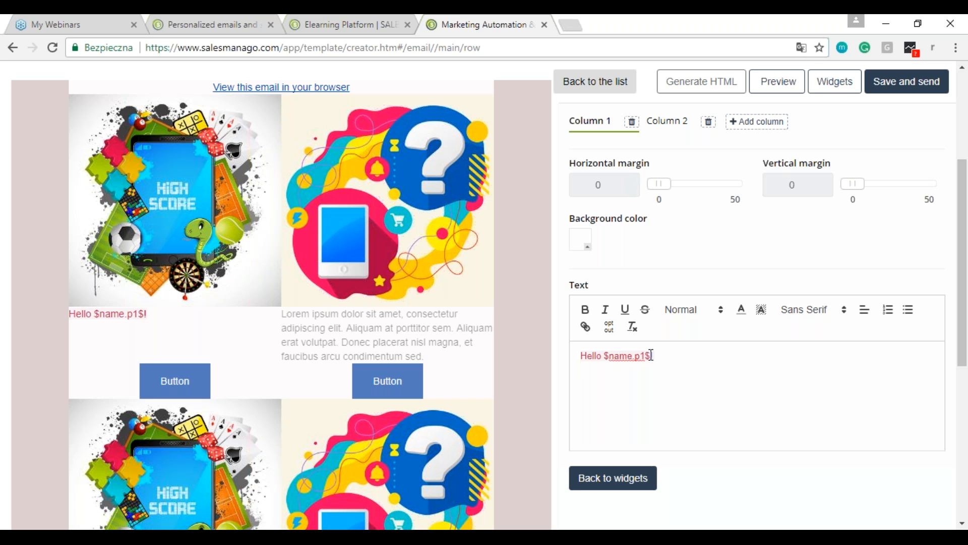
pyautogui.moveTo(652, 355); pyautogui.dragTo(603, 387)
pyautogui.hotkey('alt', 'Tab')
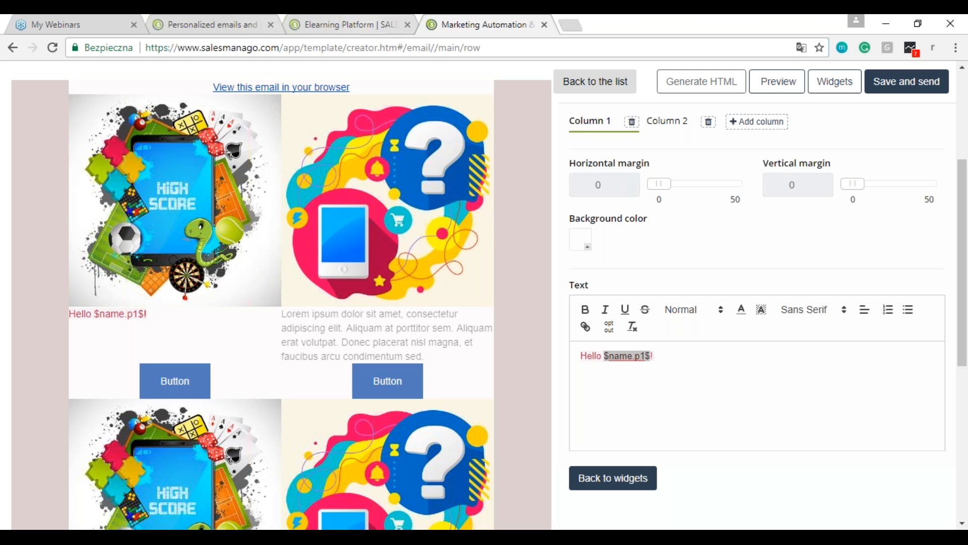
# Step: Switch to the SALESmanago Elearning Platform, log in with the prefilled credentials and open the Webinar recordings page
pyautogui.click(351, 24)
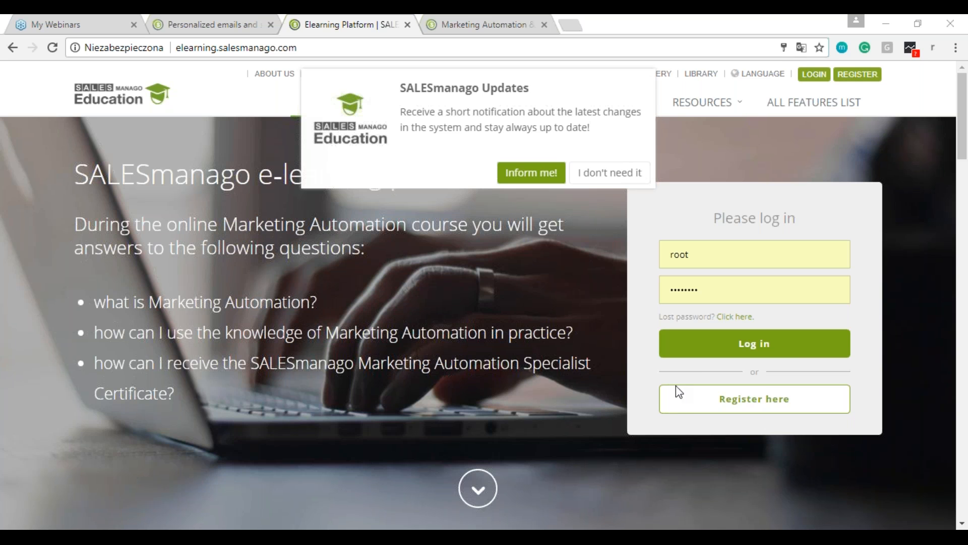
pyautogui.click(797, 335)
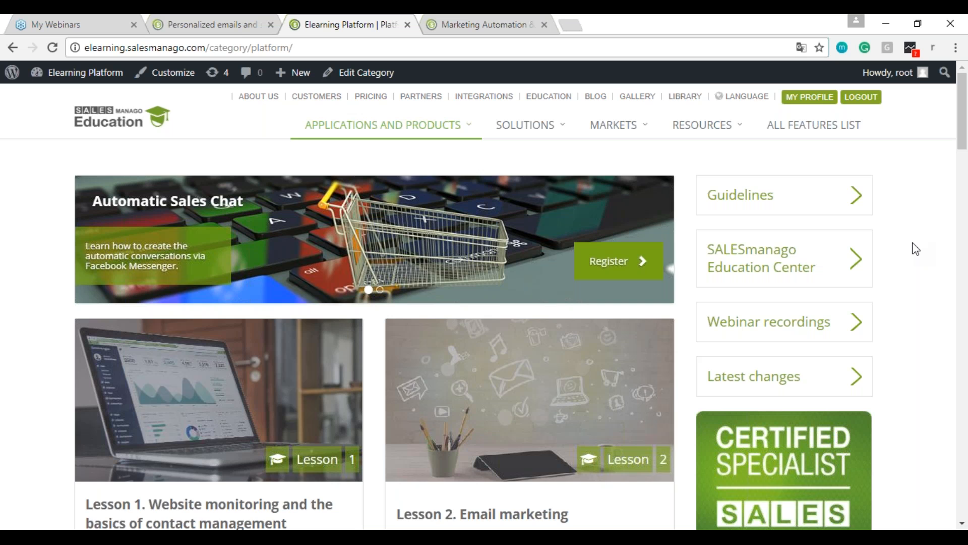
pyautogui.scroll(-2, 915, 248)
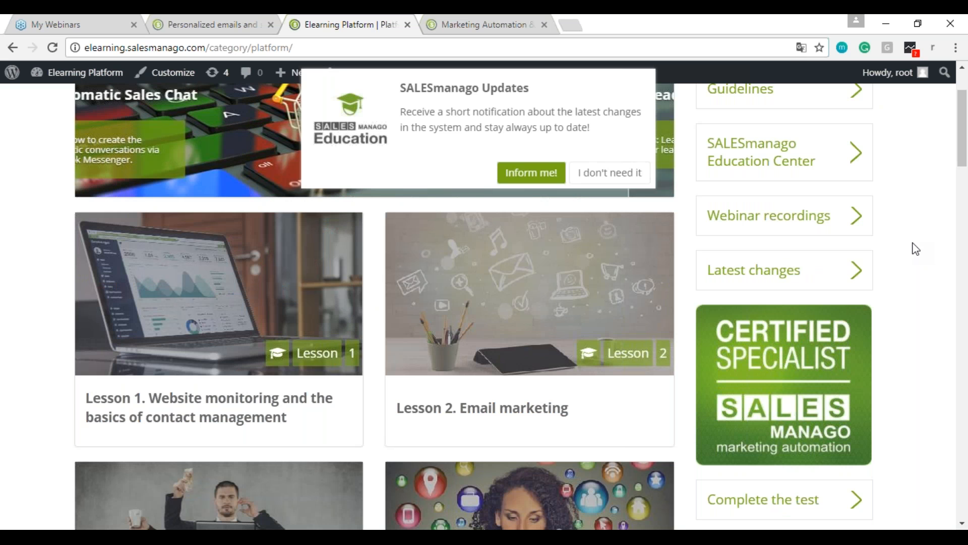
pyautogui.click(725, 228)
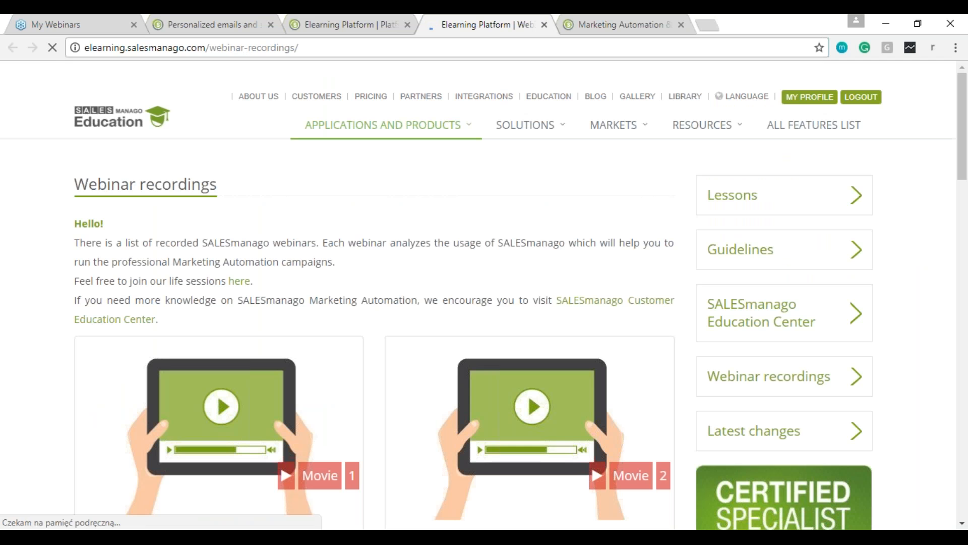
# Step: Return to the platform's lesson overview and look over the lessons, the test link and the Marketing Automation Specialists Facebook group
pyautogui.click(339, 21)
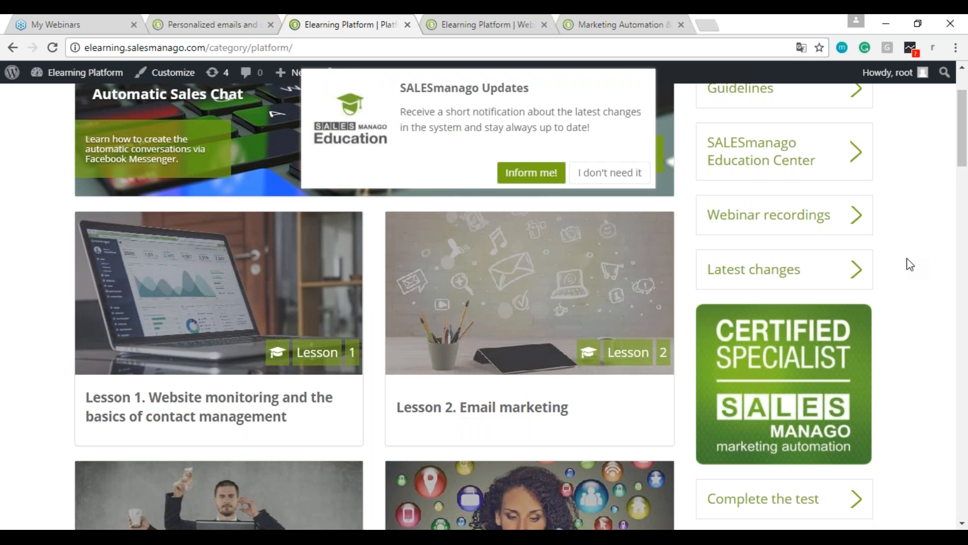
pyautogui.scroll(-5, 910, 264)
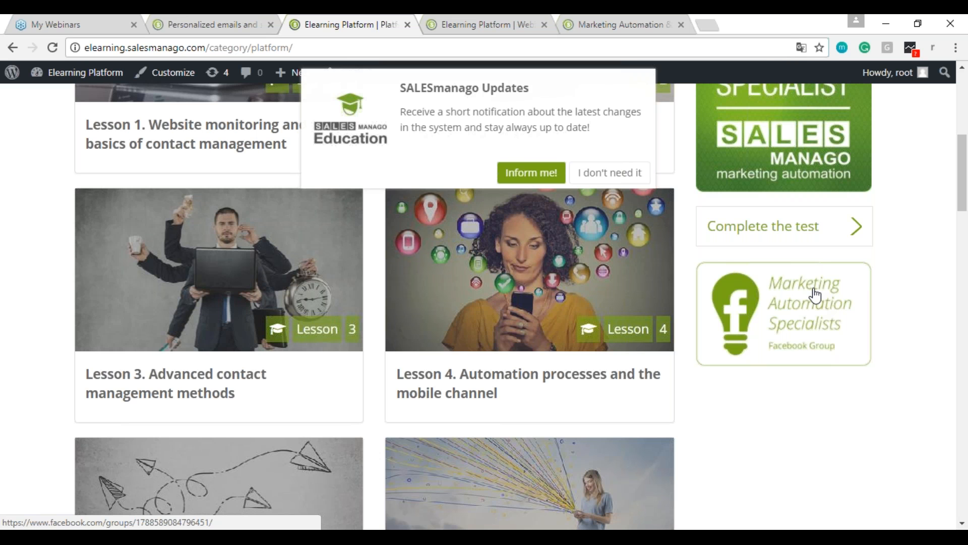
pyautogui.click(954, 253)
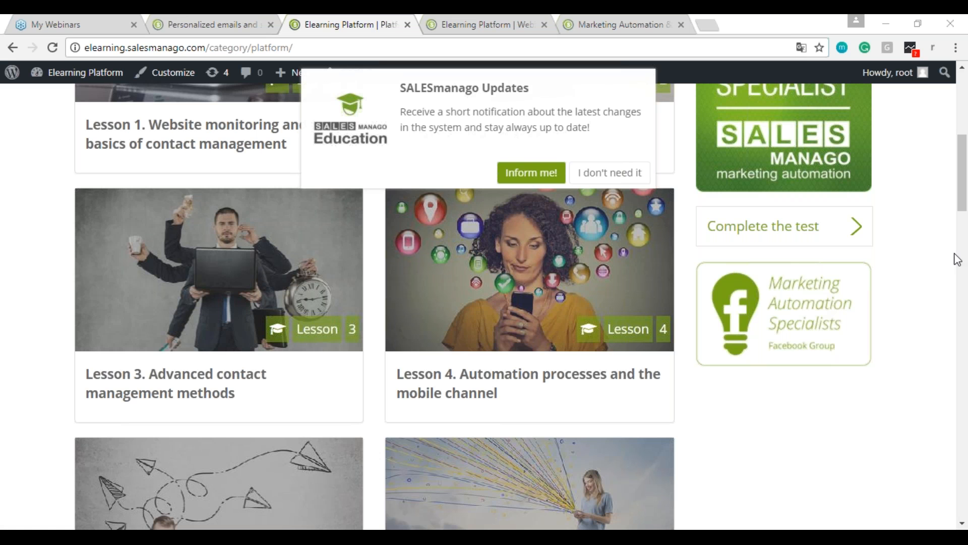